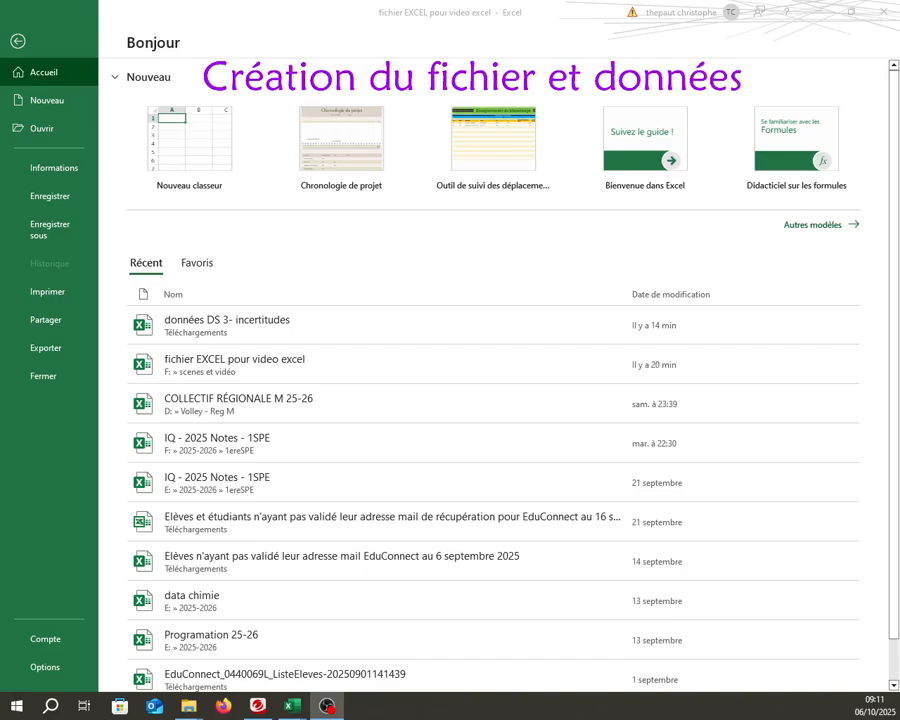
- Return to the worksheet and delete the empty chart beside the data table
left_click(364, 243)
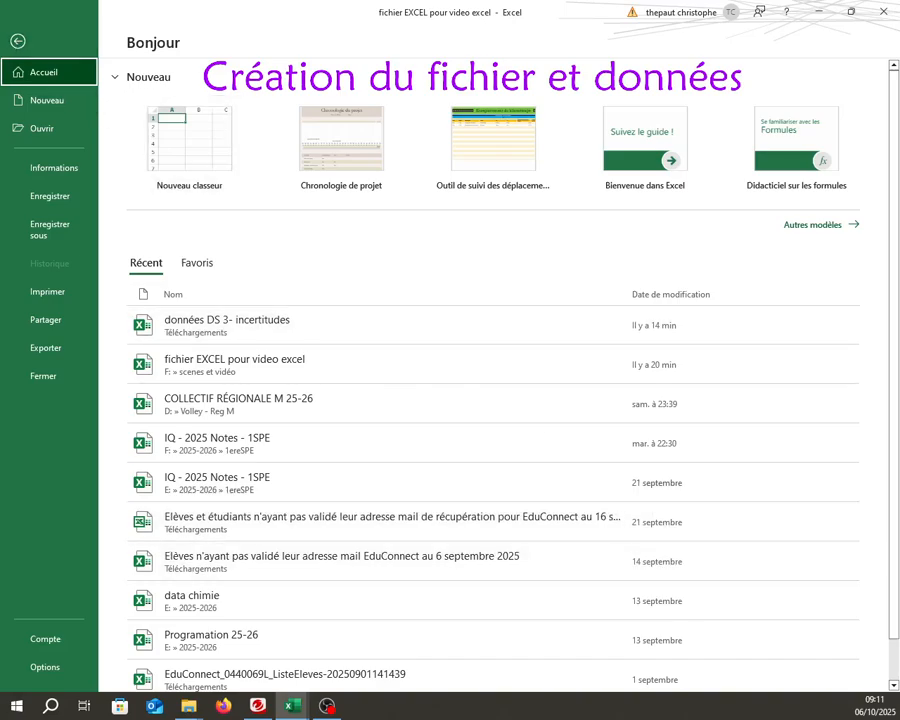
key("alt+Tab")
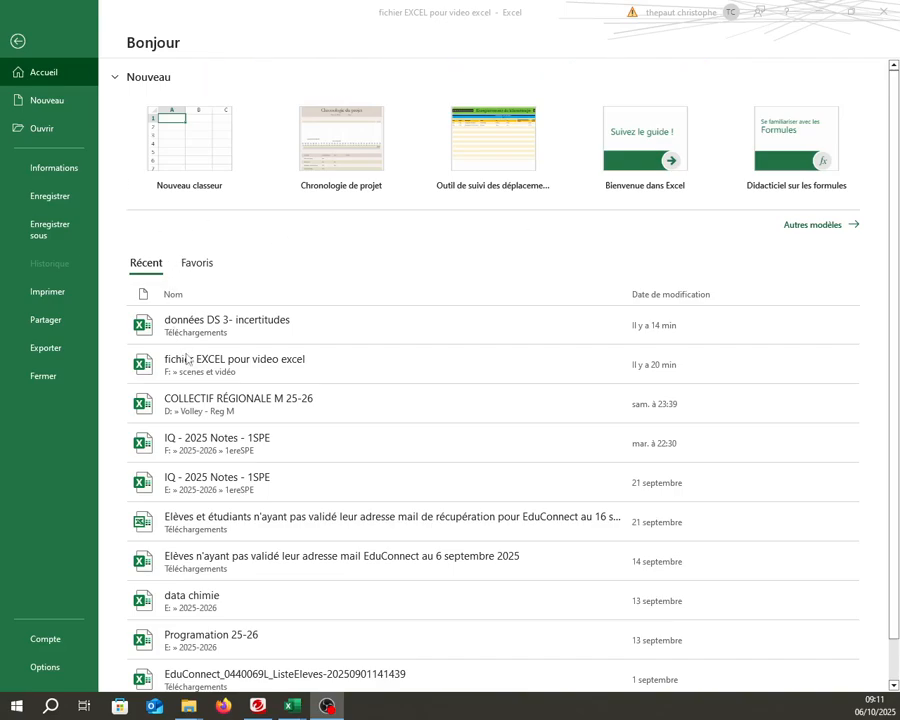
left_click(15, 42)
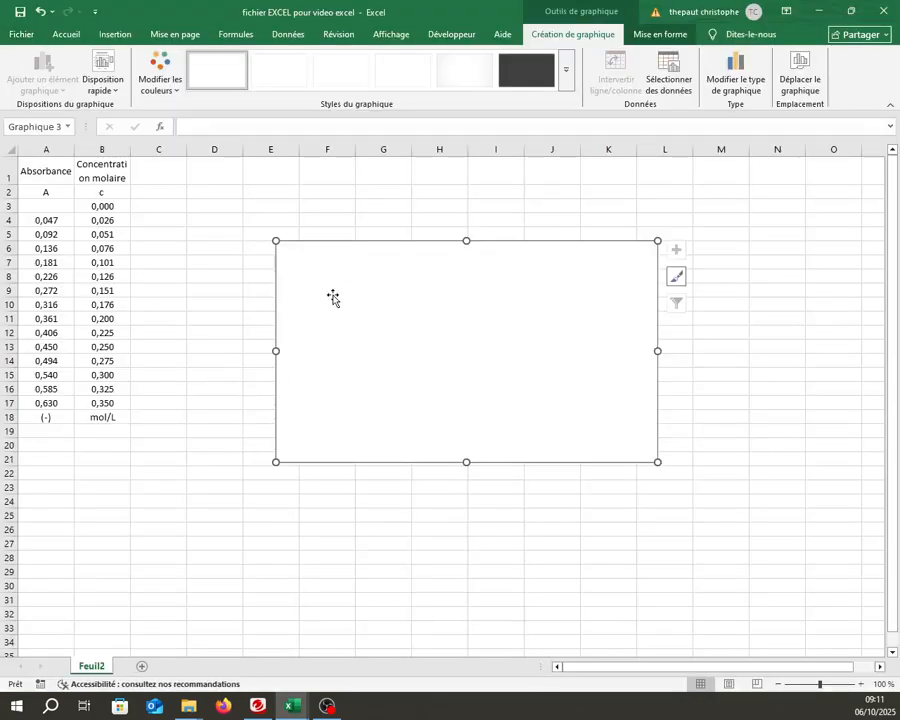
key("Delete")
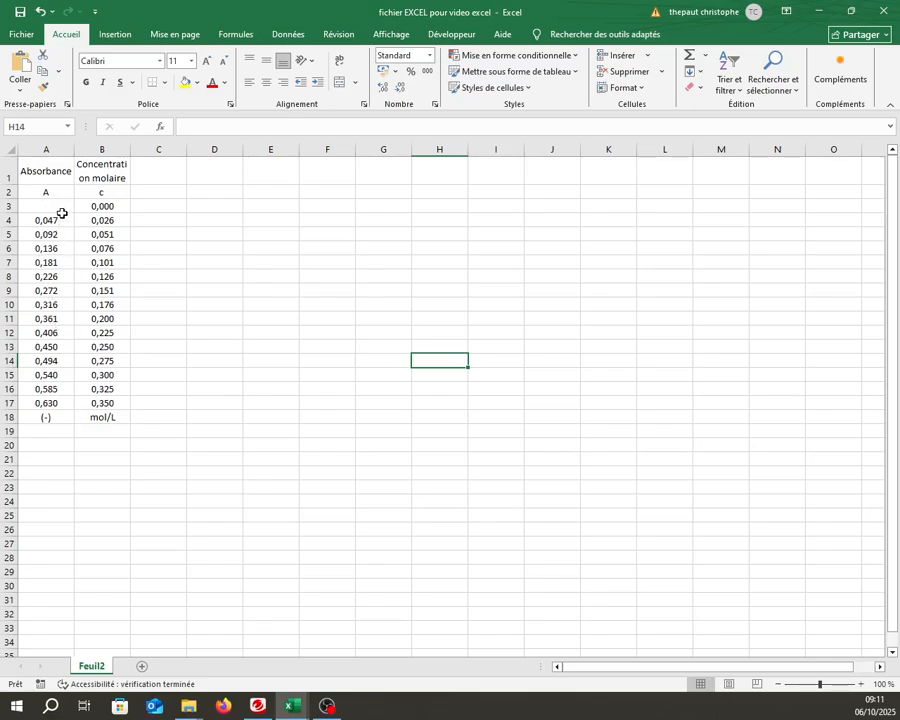
- Enter 0 as the first absorbance value in cell A3
left_click(60, 218)
left_click(60, 204)
type("0")
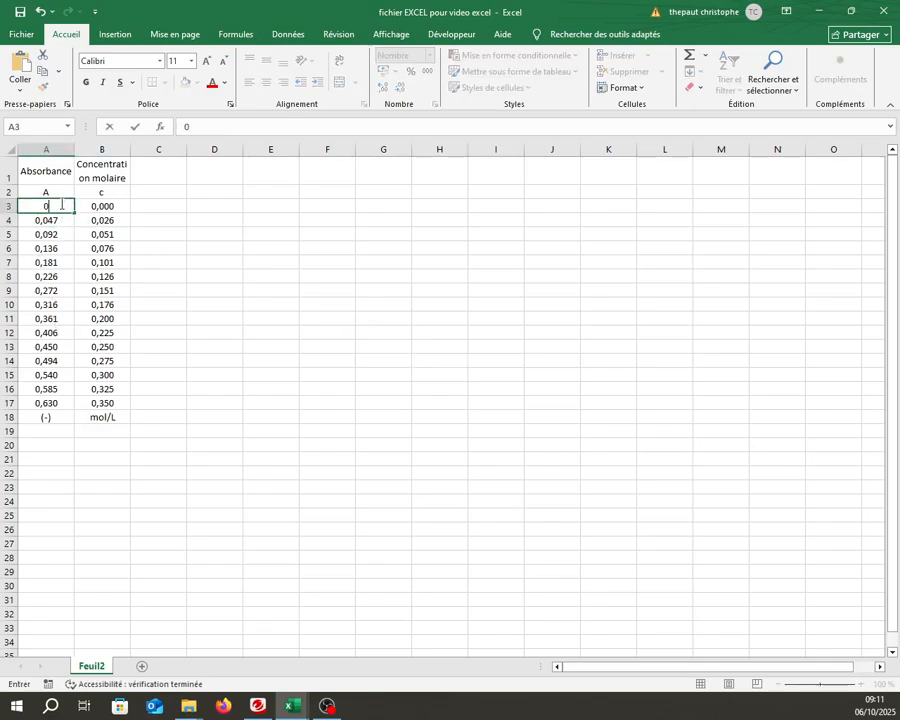
key("Return")
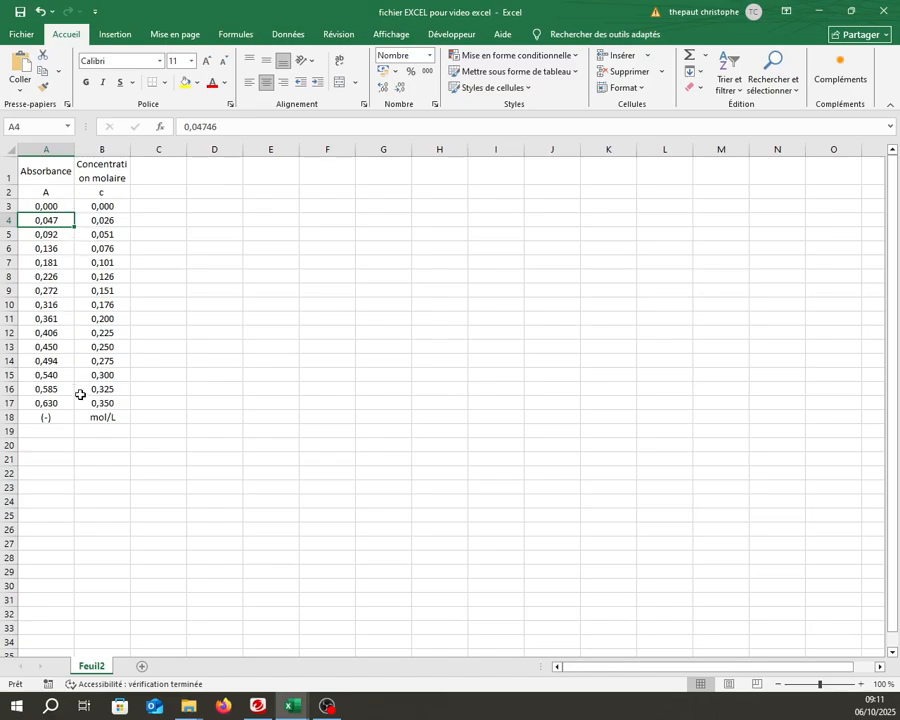
left_click(36, 205)
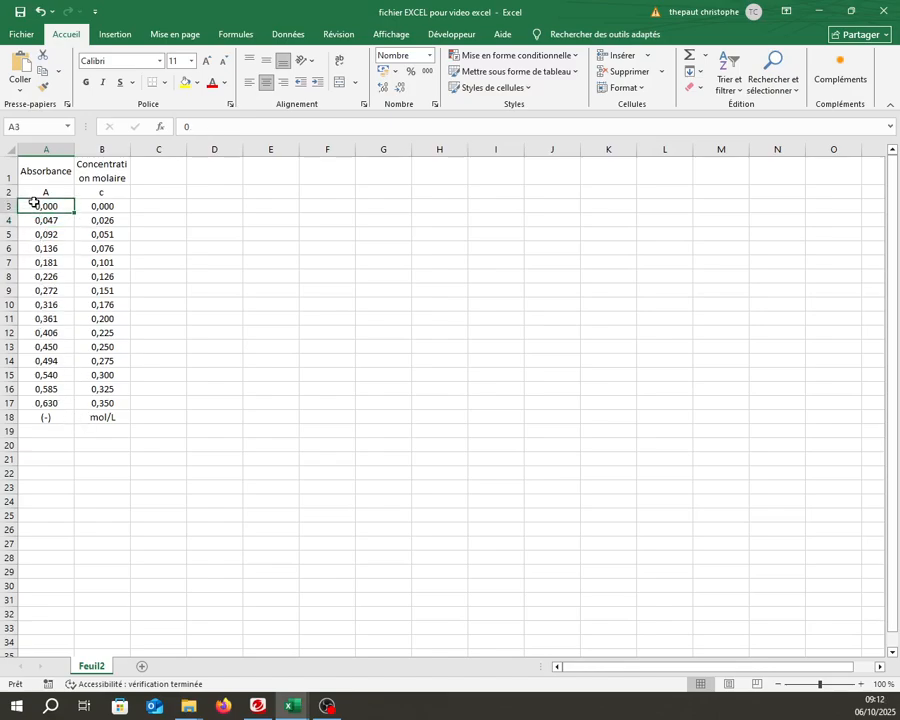
left_click(90, 417)
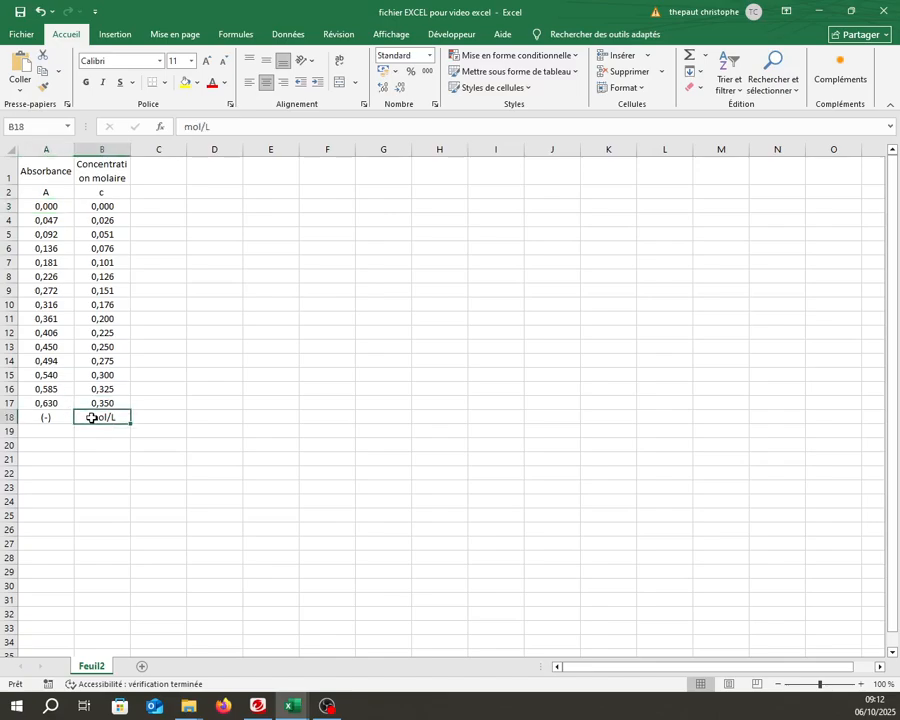
left_click(104, 206)
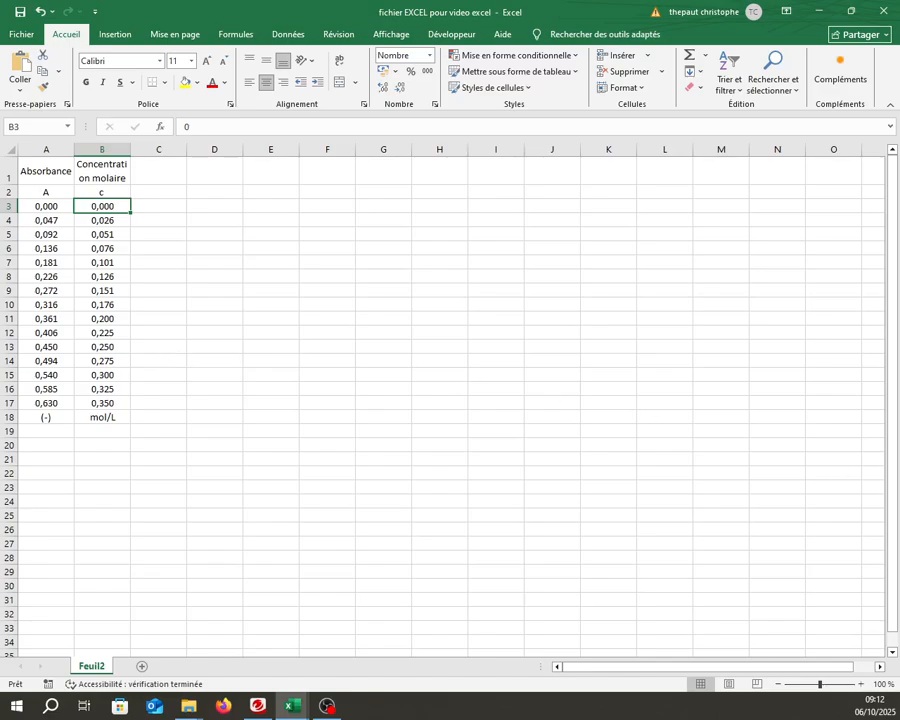
key("alt+Tab")
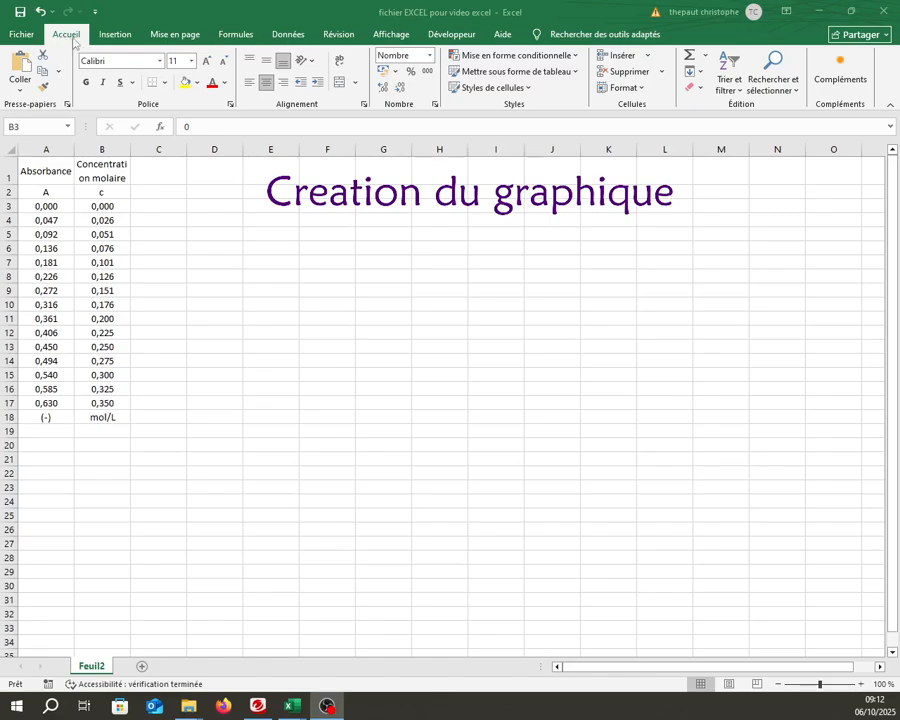
left_click(16, 37)
left_click(16, 37)
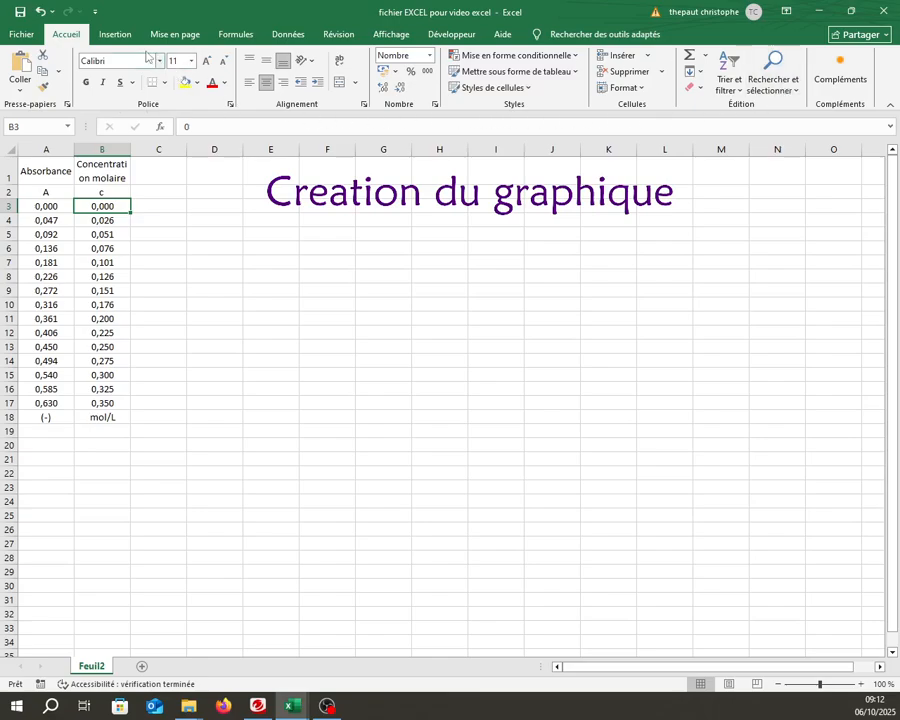
- Insert a markers-only scatter chart and enlarge it beside the data table, spanning about columns E to L and rows 6 to 25
left_click(120, 36)
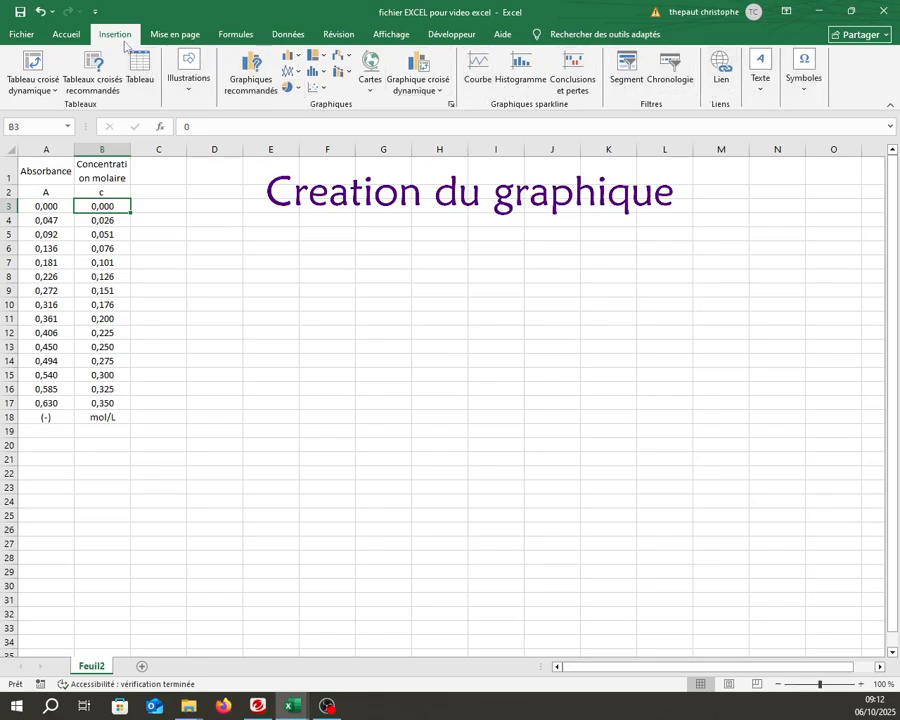
left_click(316, 89)
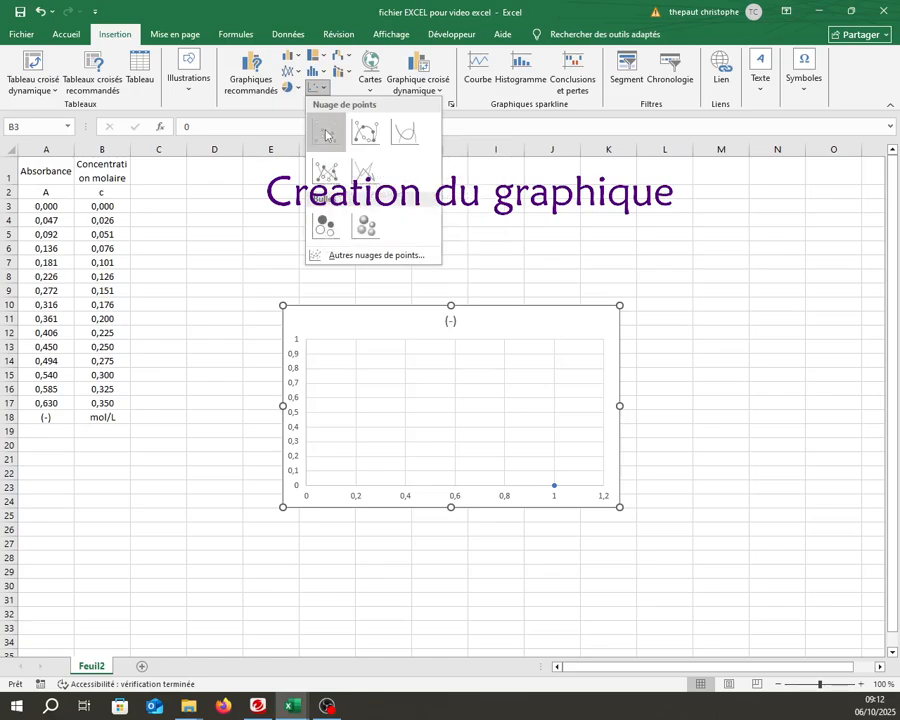
left_click(325, 135)
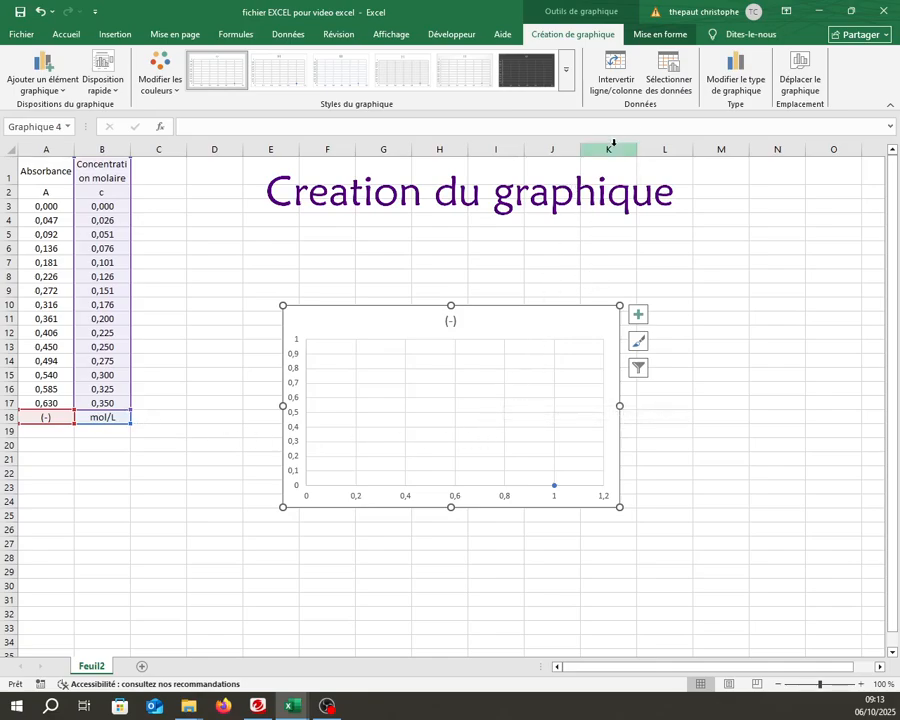
left_click_drag(512, 322, 472, 253)
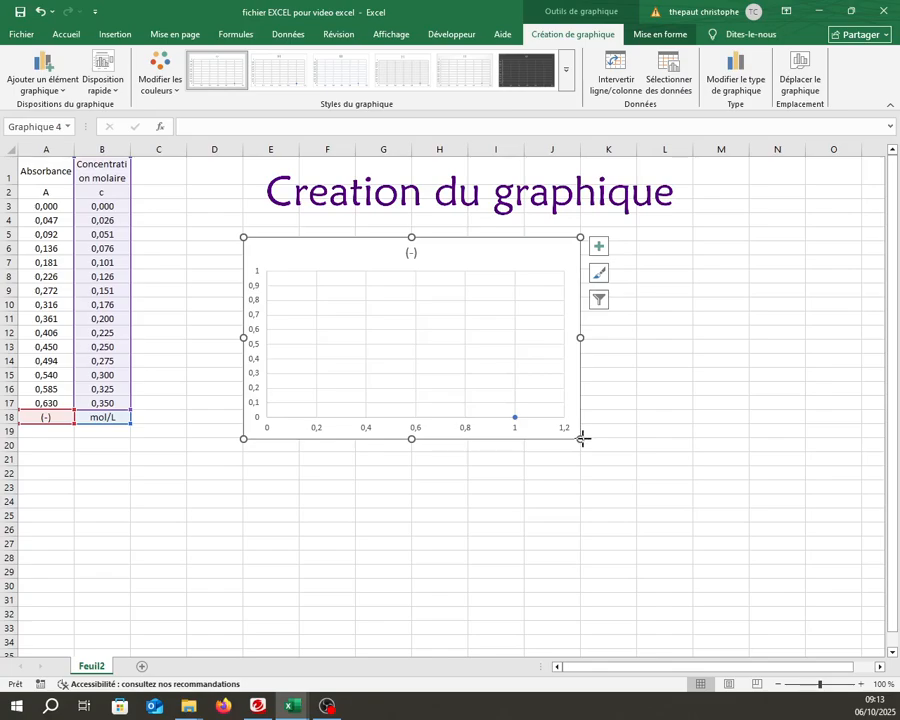
left_click_drag(582, 438, 693, 520)
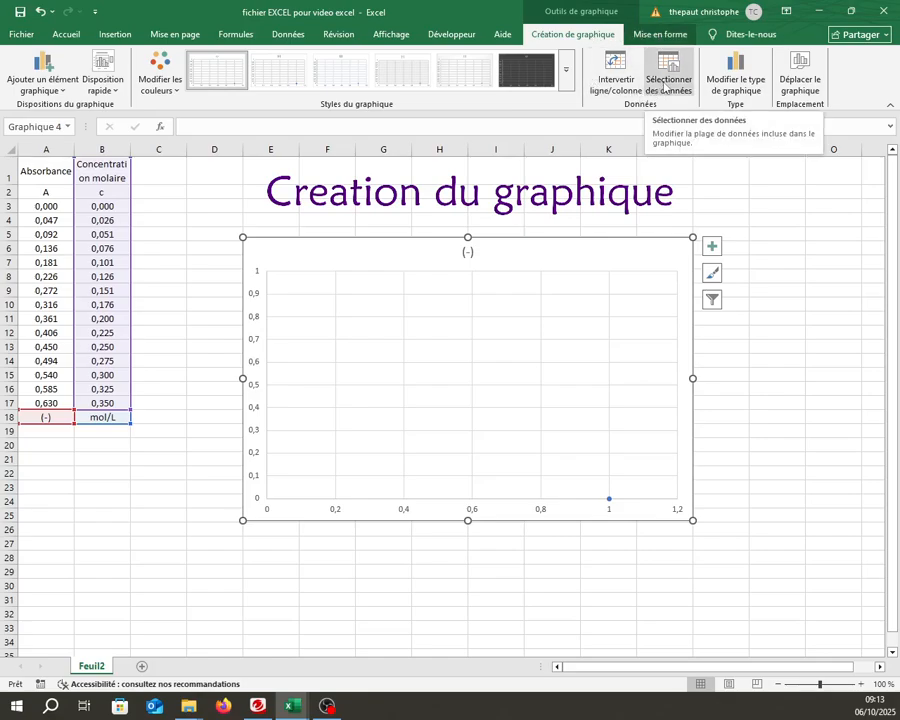
- Clear the chart's source data range and remove its automatically created series
left_click(666, 88)
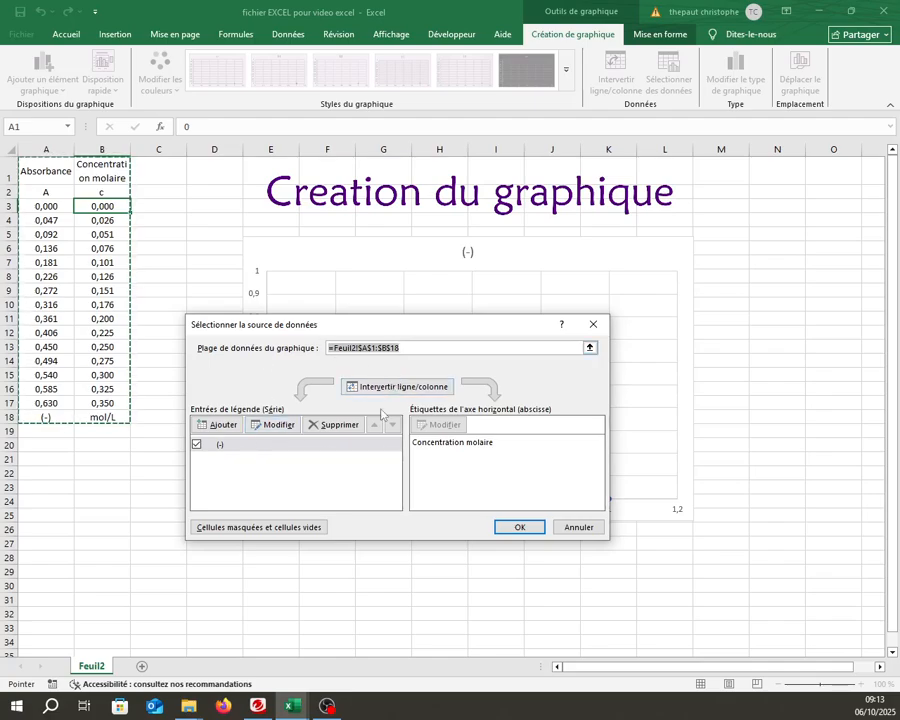
key("Delete")
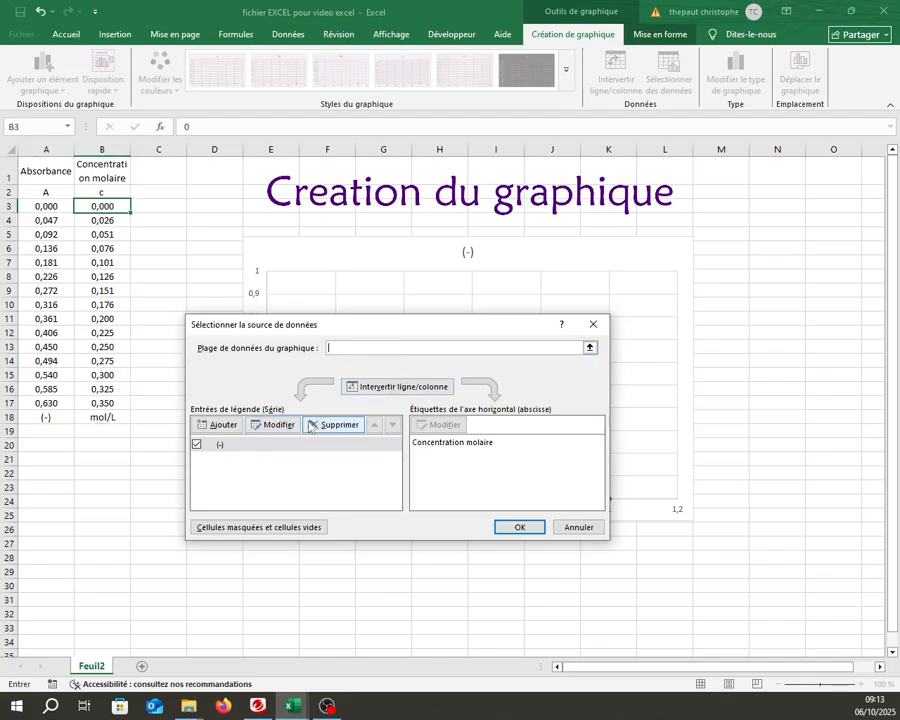
left_click(335, 424)
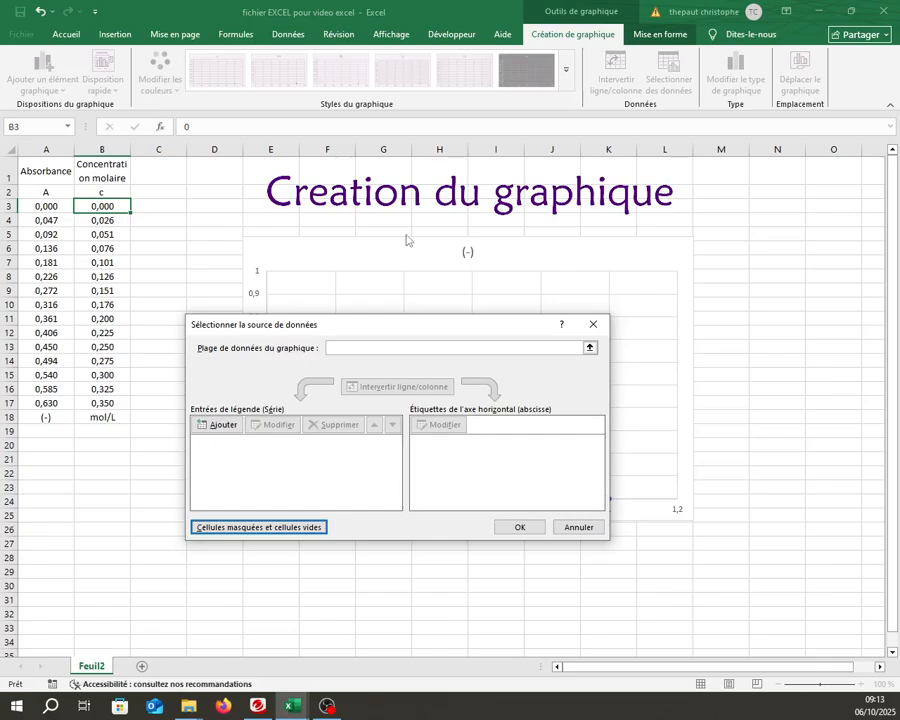
- Add a new data series to the chart with the concentrations in B3:B17 as its X values
left_click_drag(416, 324, 448, 437)
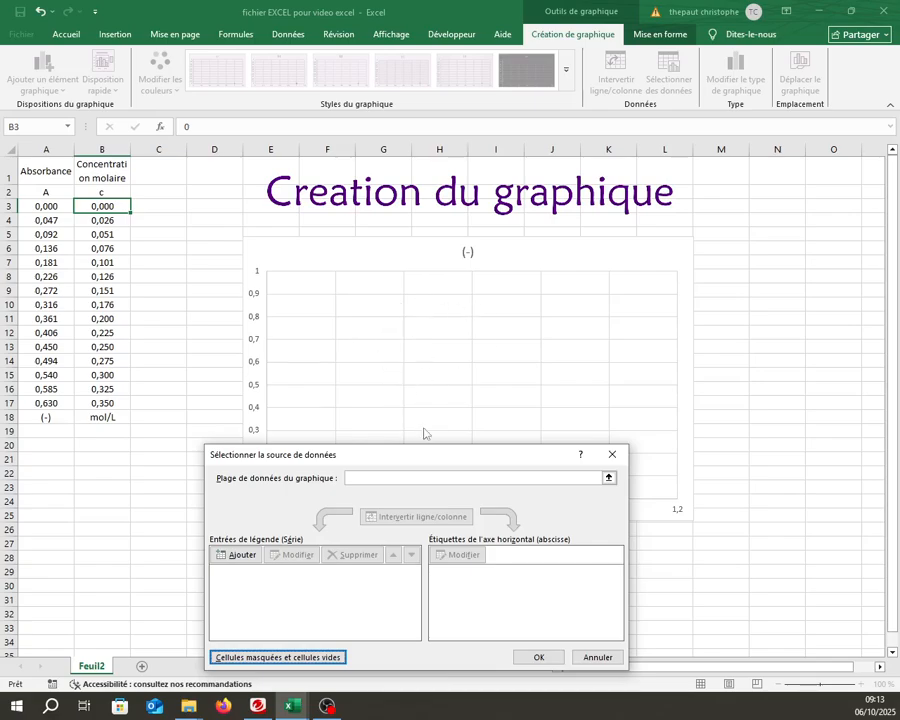
left_click_drag(441, 463, 651, 247)
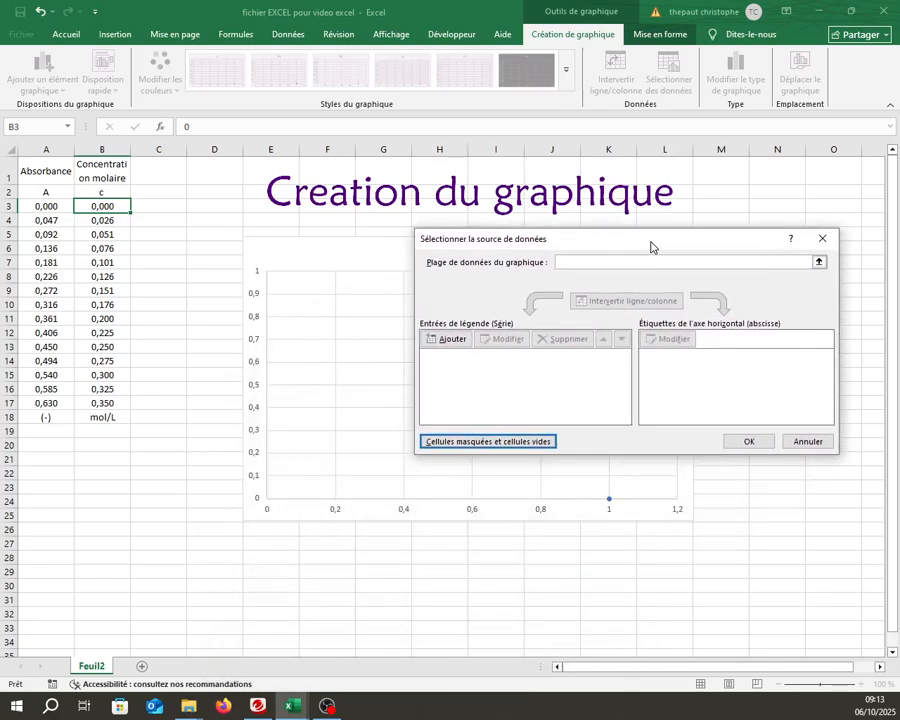
left_click(448, 340)
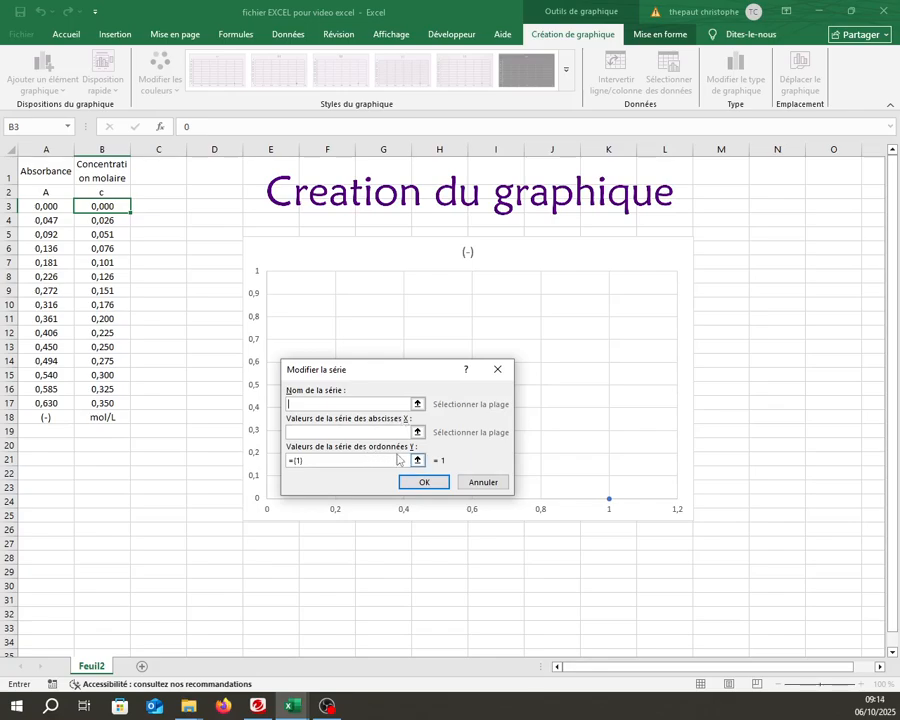
left_click(418, 432)
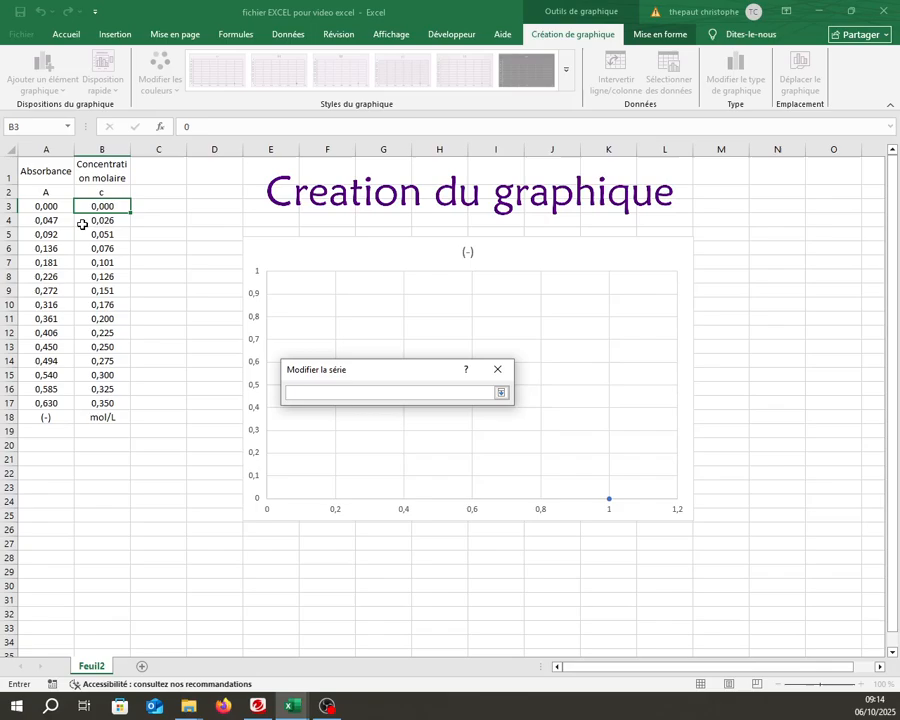
left_click_drag(101, 206, 92, 402)
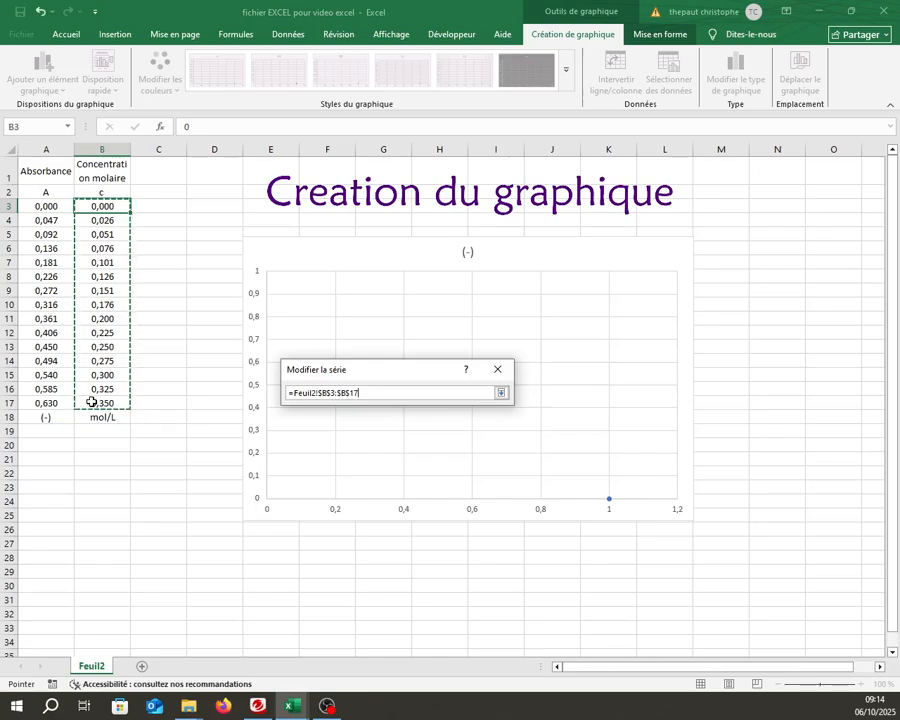
key("Return")
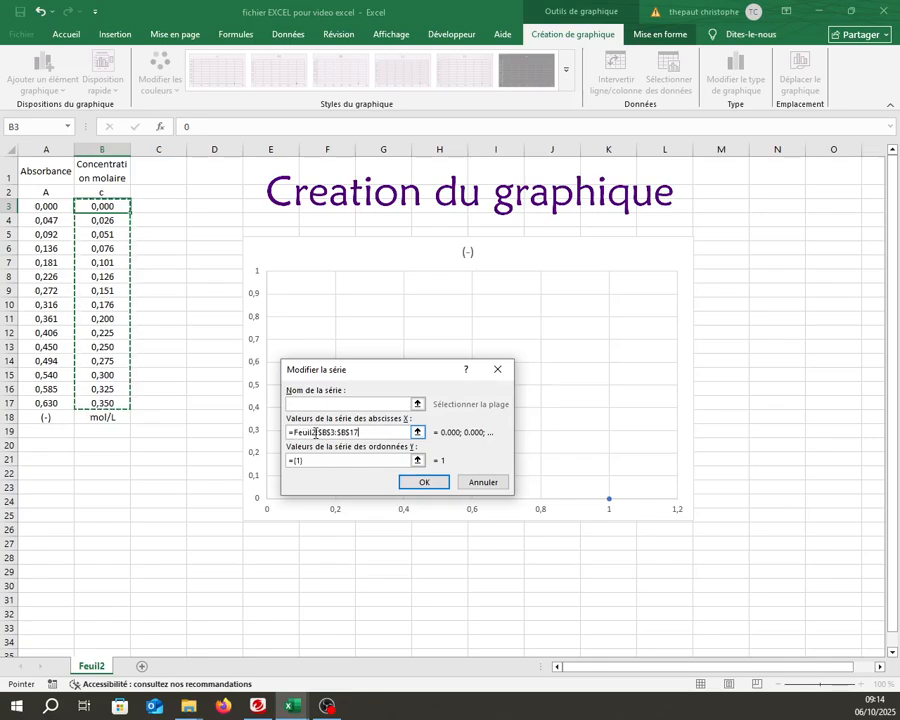
- Set the series' Y values to the absorbances in A3:A17 and apply the new data source to the chart
left_click(419, 462)
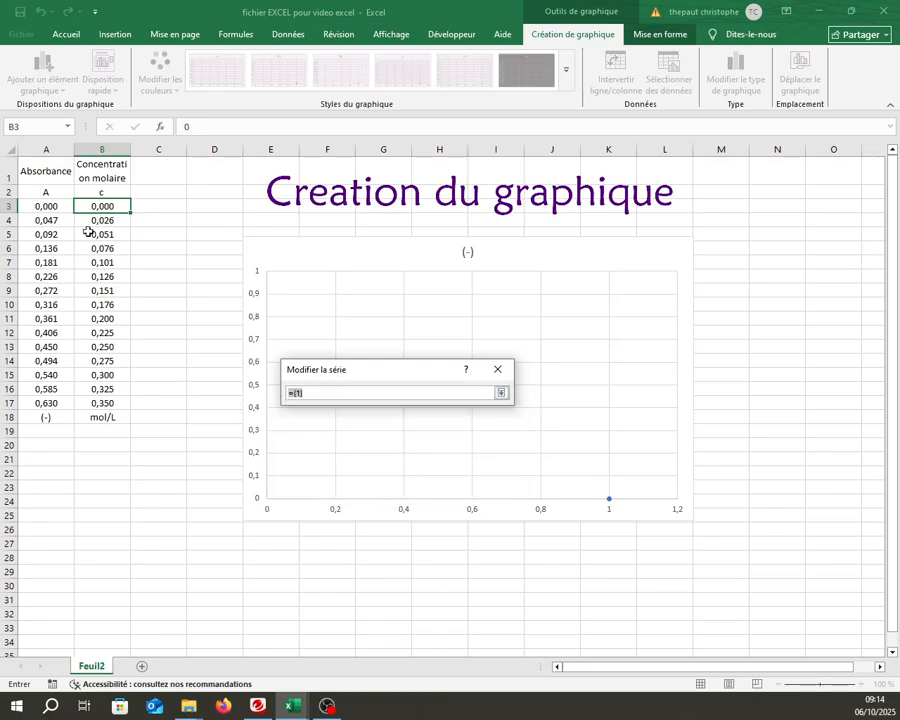
left_click_drag(46, 204, 46, 400)
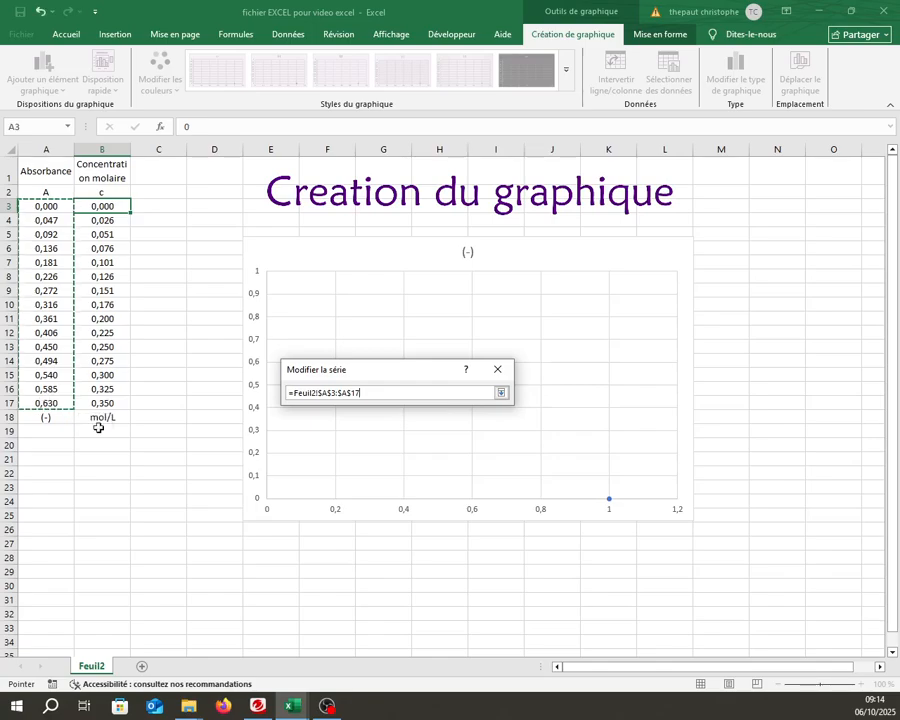
left_click(501, 393)
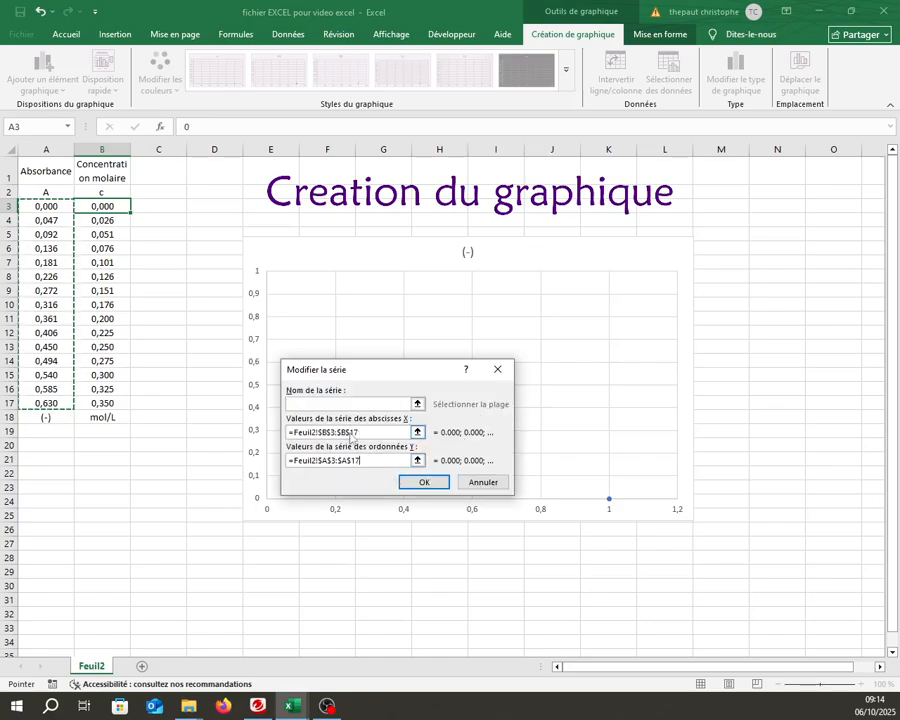
left_click_drag(350, 435, 361, 461)
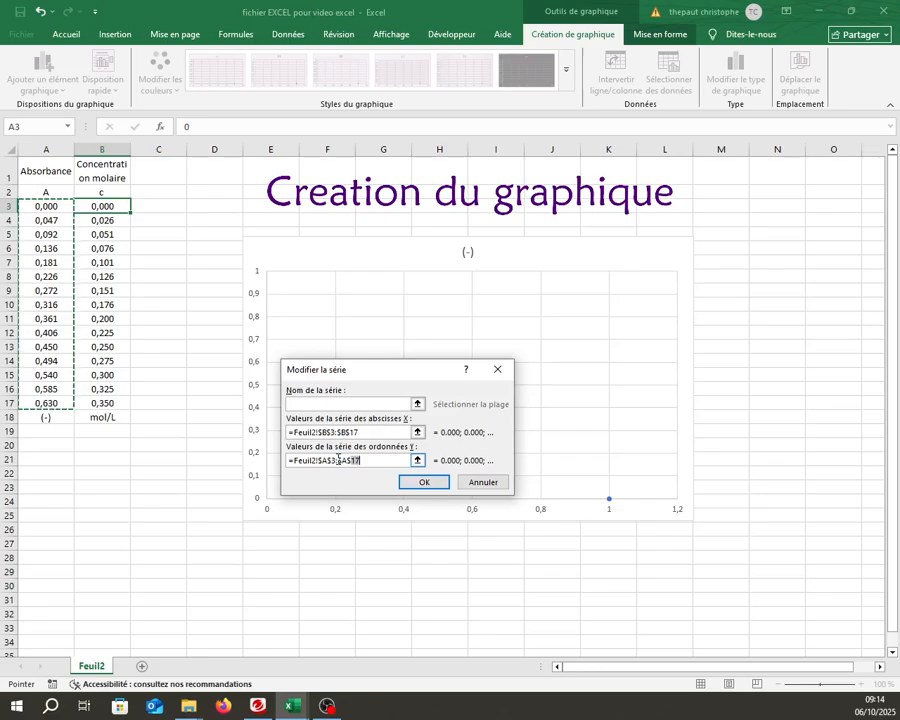
left_click(415, 484)
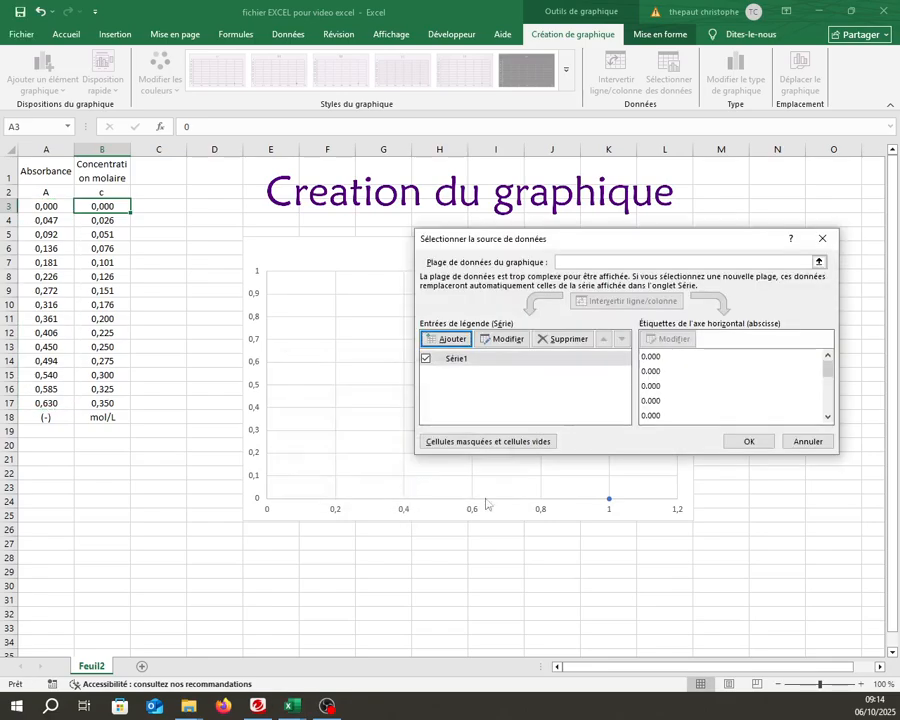
left_click(754, 440)
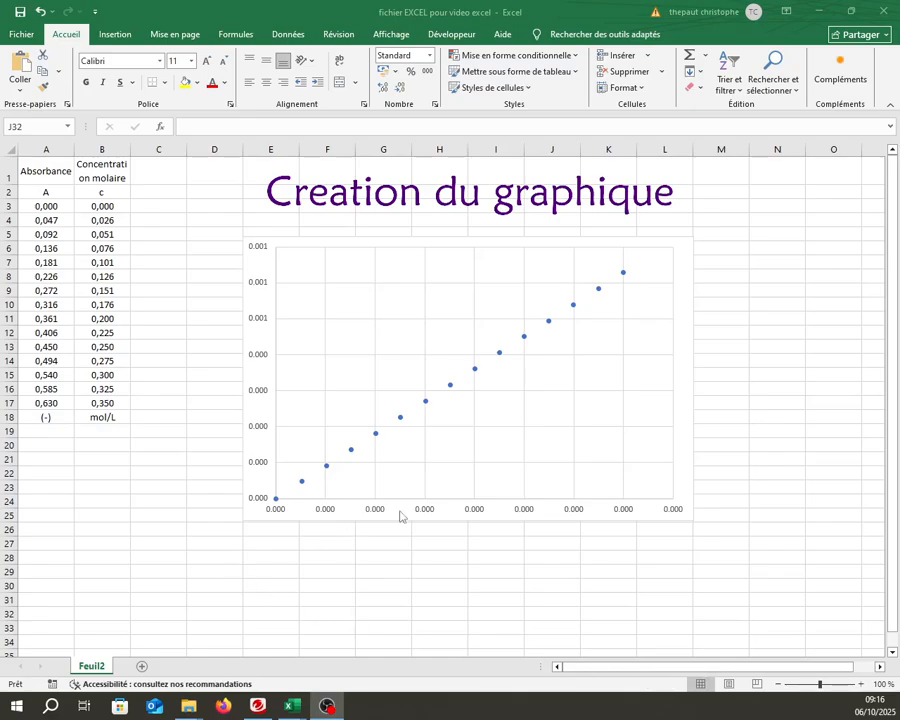
- Format the value labels of the chart's horizontal and vertical axes as Nombre with 3 decimals
double_click(427, 512)
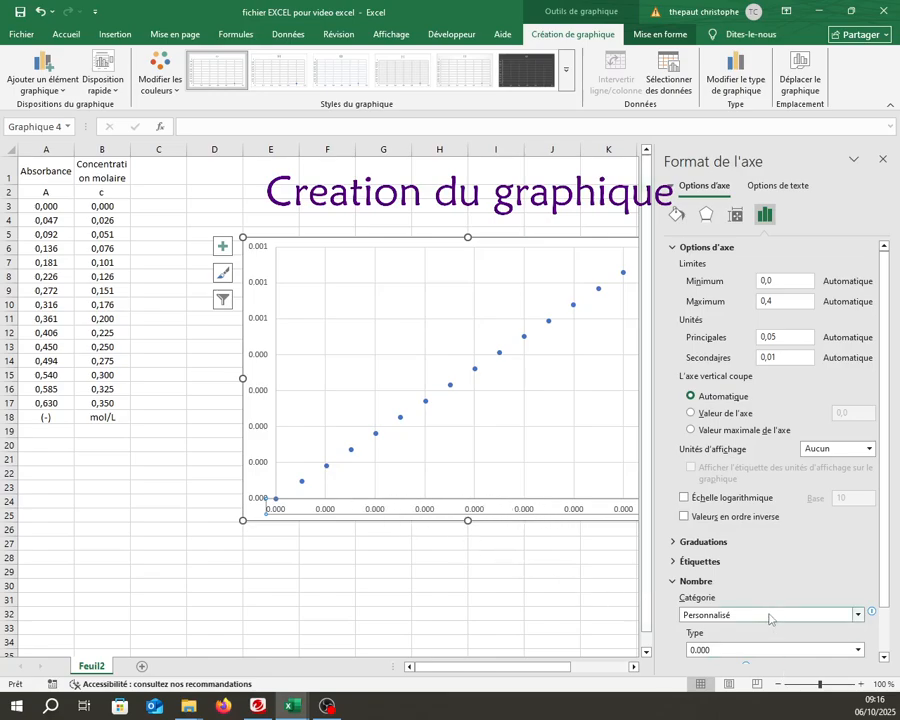
scroll(790, 590, "down", 1)
left_click(801, 562)
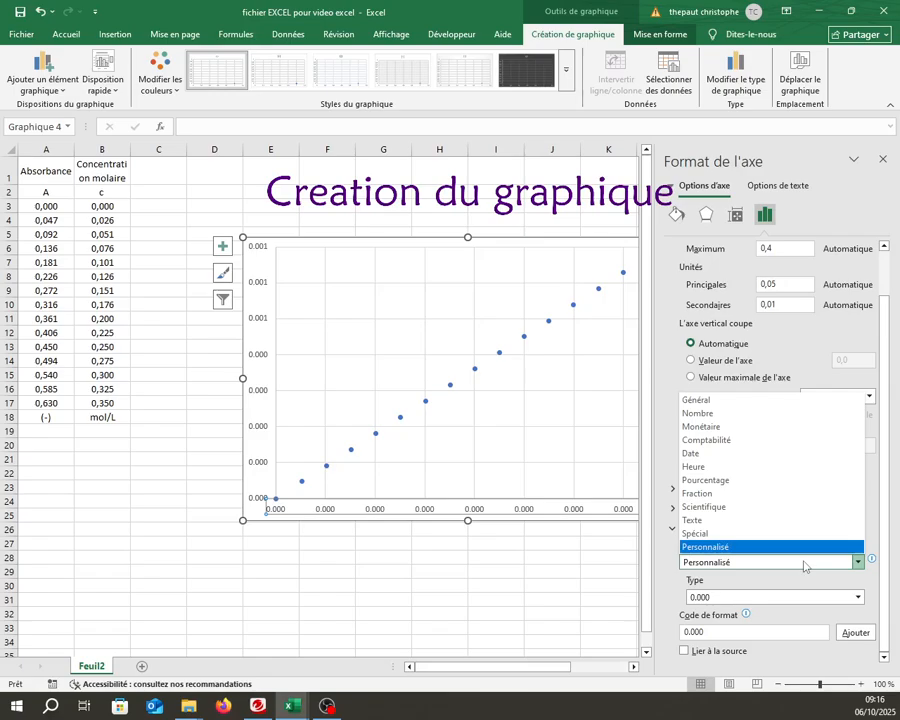
left_click(778, 415)
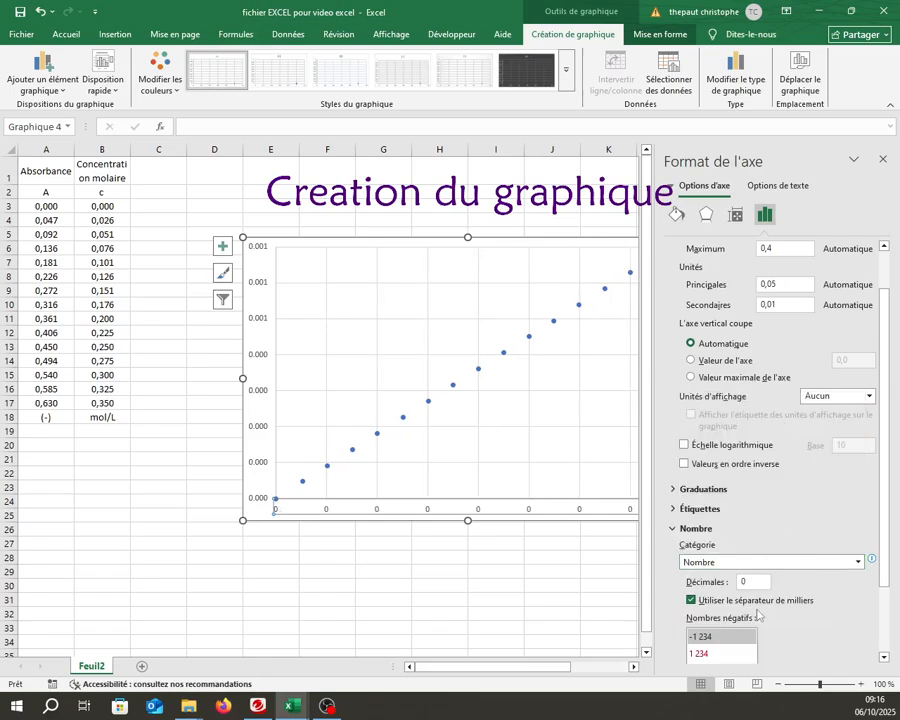
left_click_drag(753, 582, 729, 586)
scroll(755, 605, "down", 3)
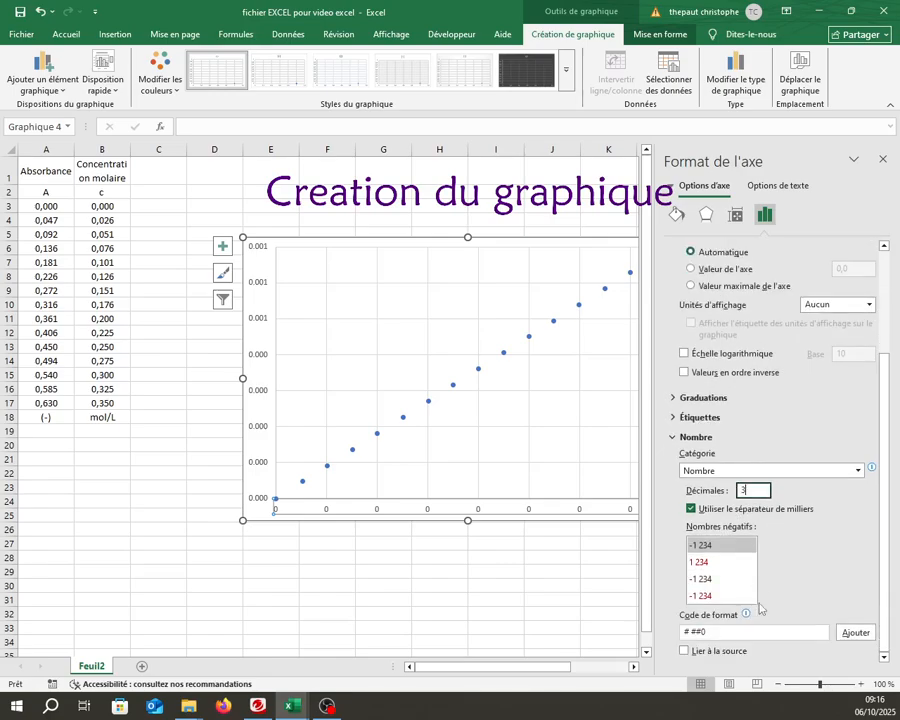
key("Return")
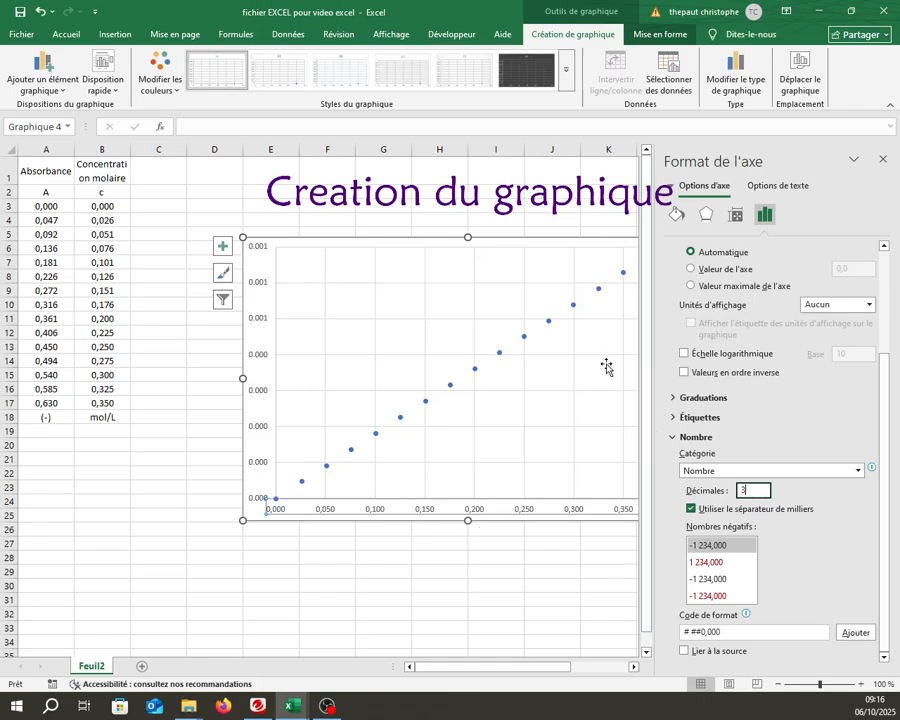
left_click(883, 160)
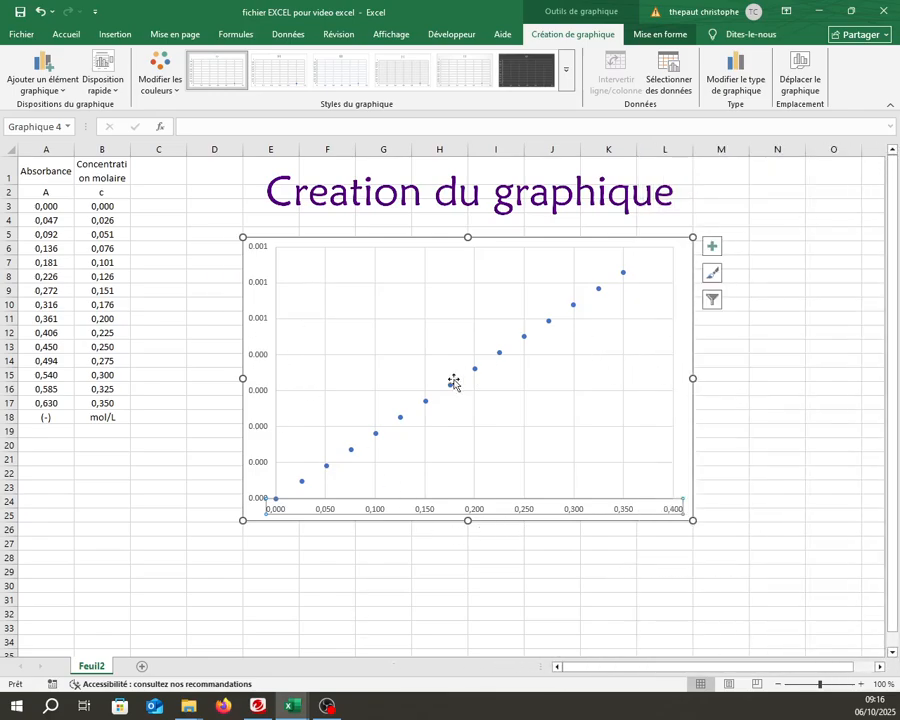
double_click(263, 358)
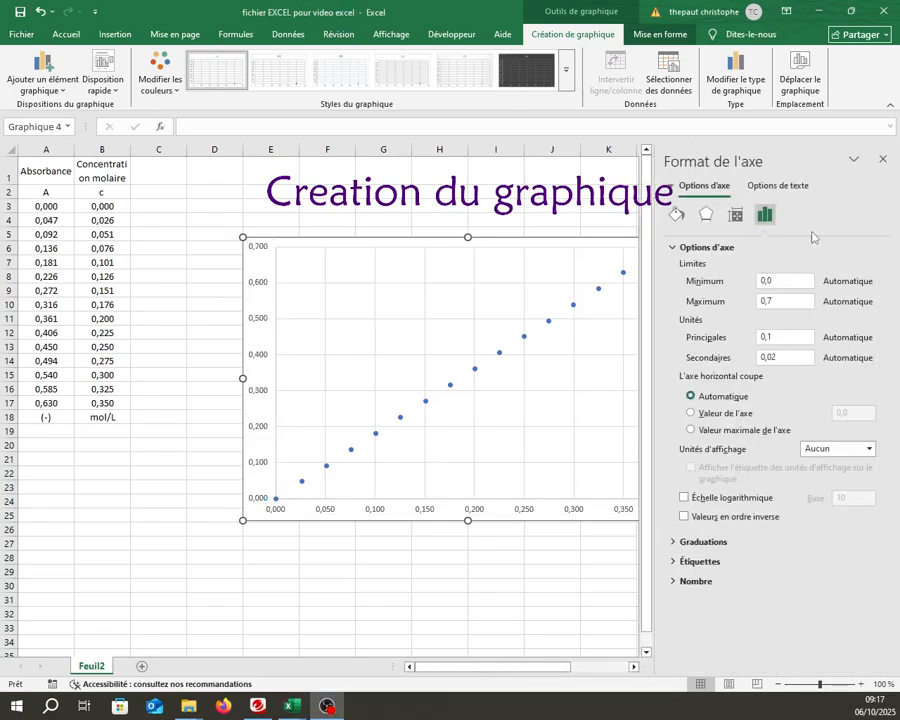
left_click(883, 161)
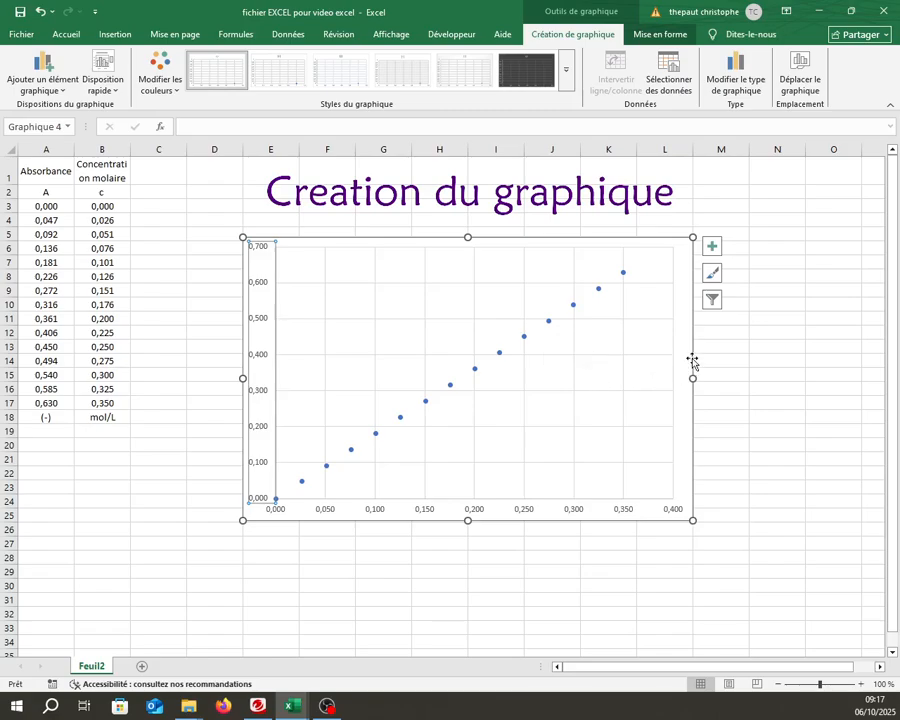
- Add axis titles and a chart title to the scatter chart
left_click(712, 248)
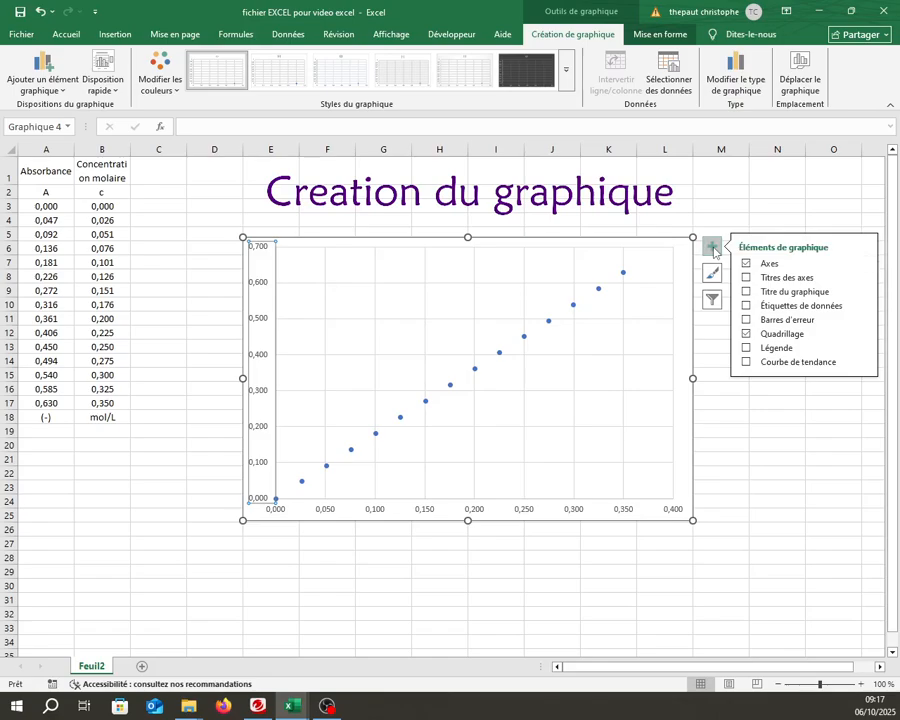
left_click(772, 281)
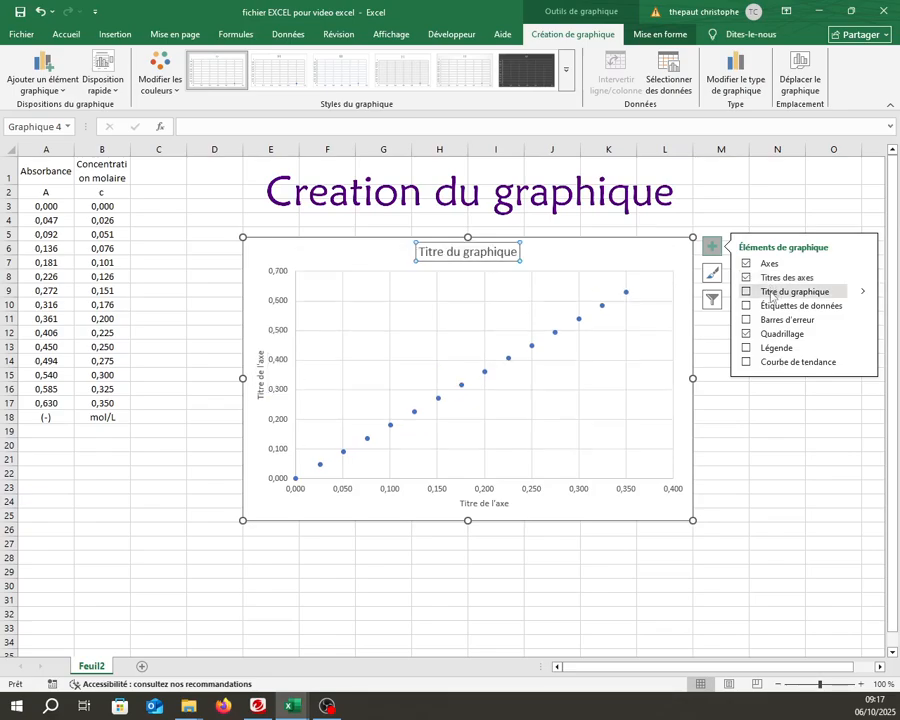
left_click(771, 292)
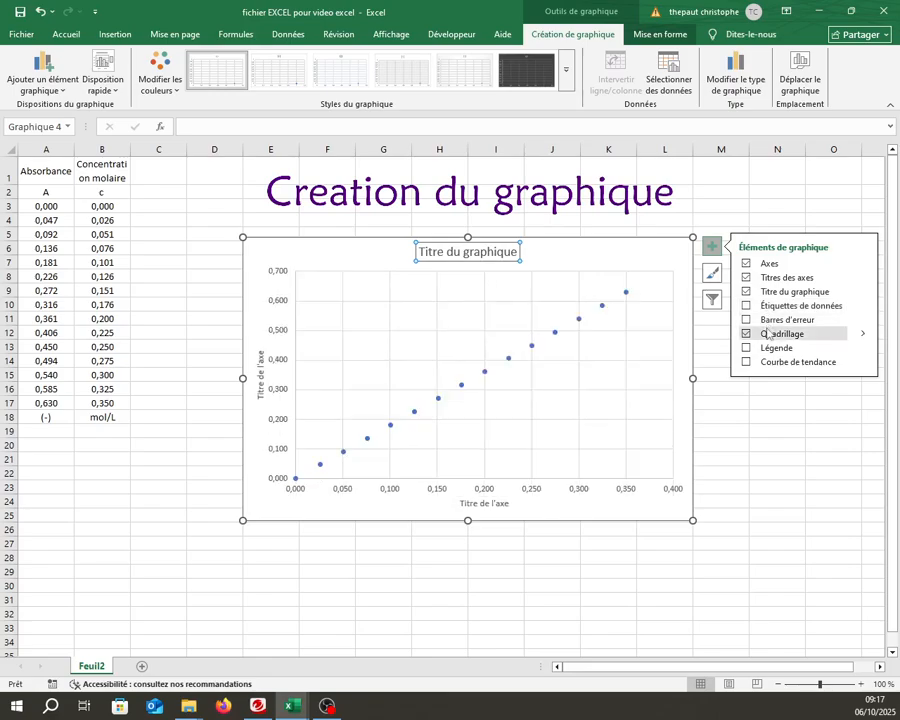
- Turn on the primary minor horizontal and minor vertical gridlines of the chart
left_click(864, 335)
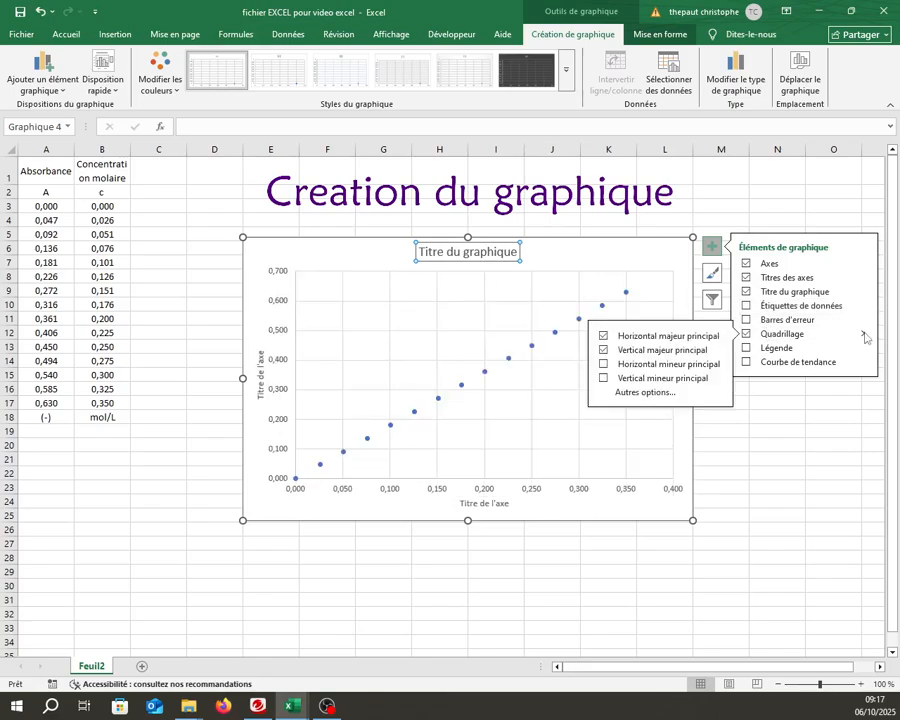
left_click(716, 363)
left_click(703, 378)
- Apply the square-dot dash style to the major gridlines of the vertical axis
left_click(637, 398)
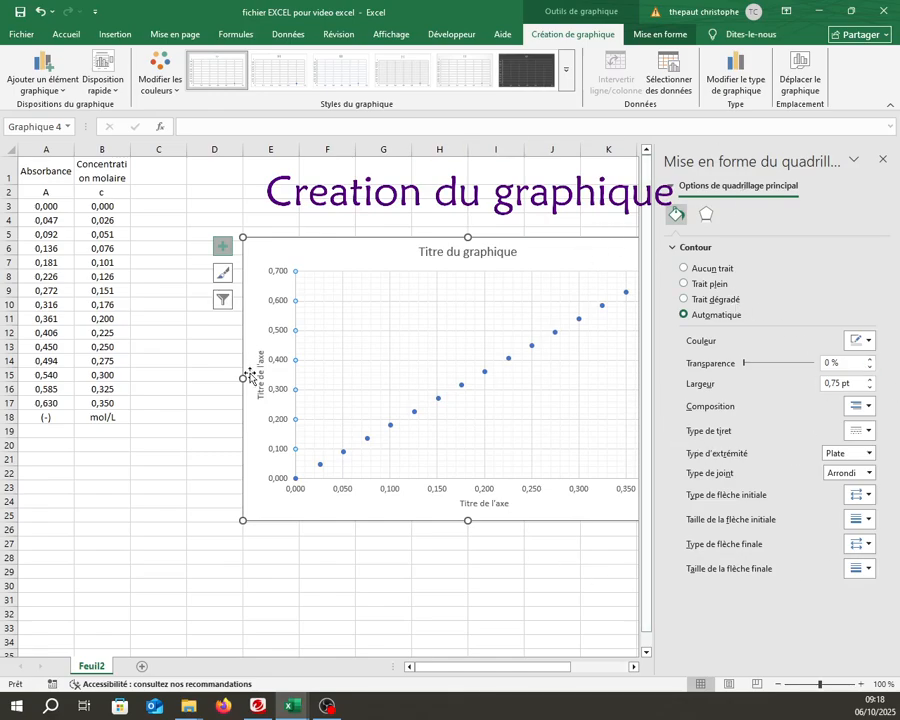
left_click(706, 213)
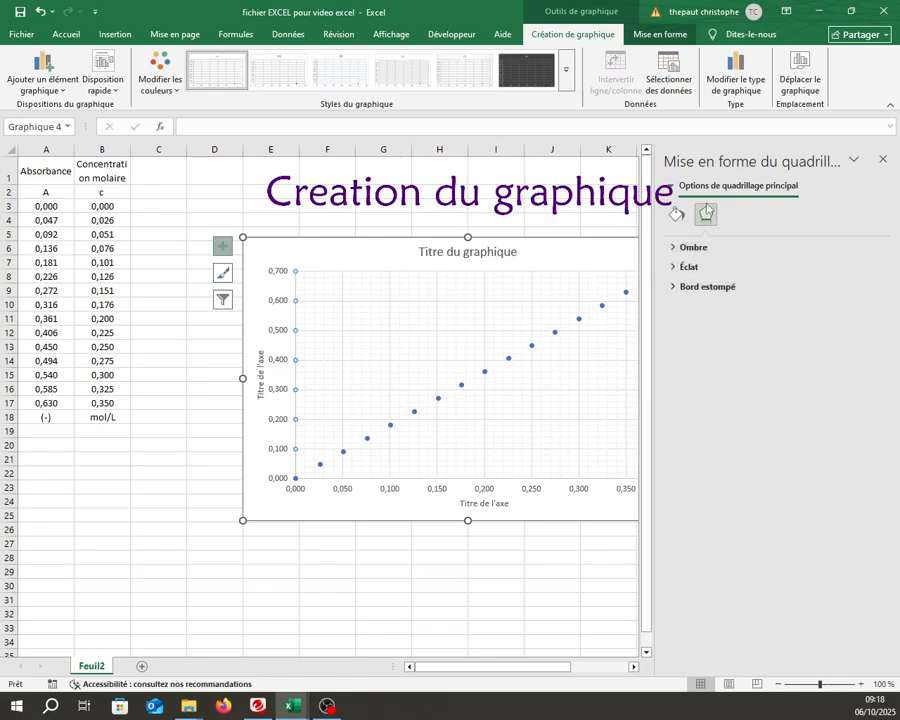
left_click(680, 215)
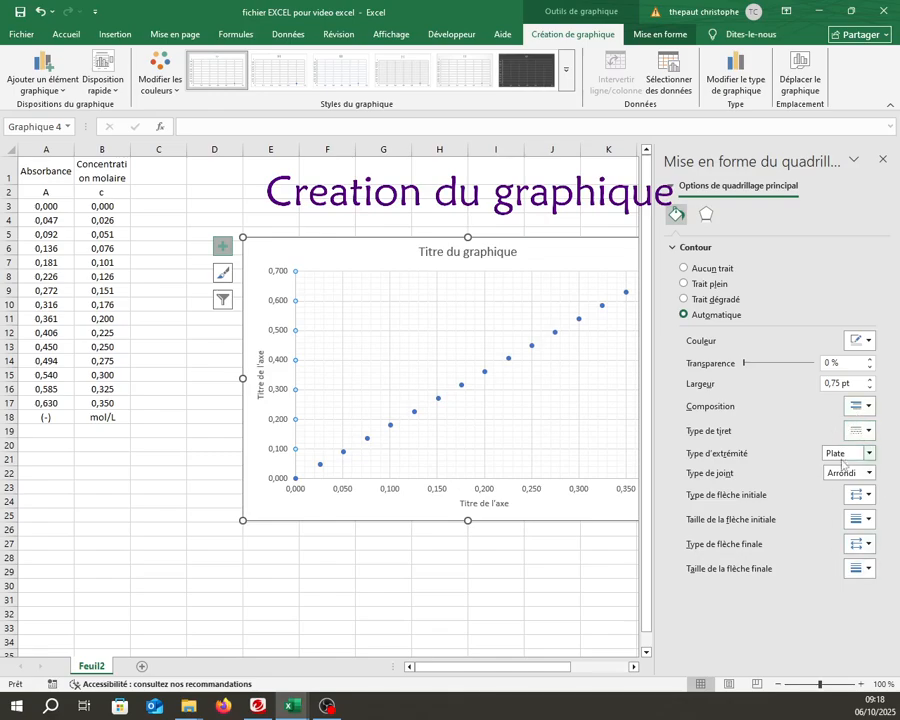
left_click(857, 431)
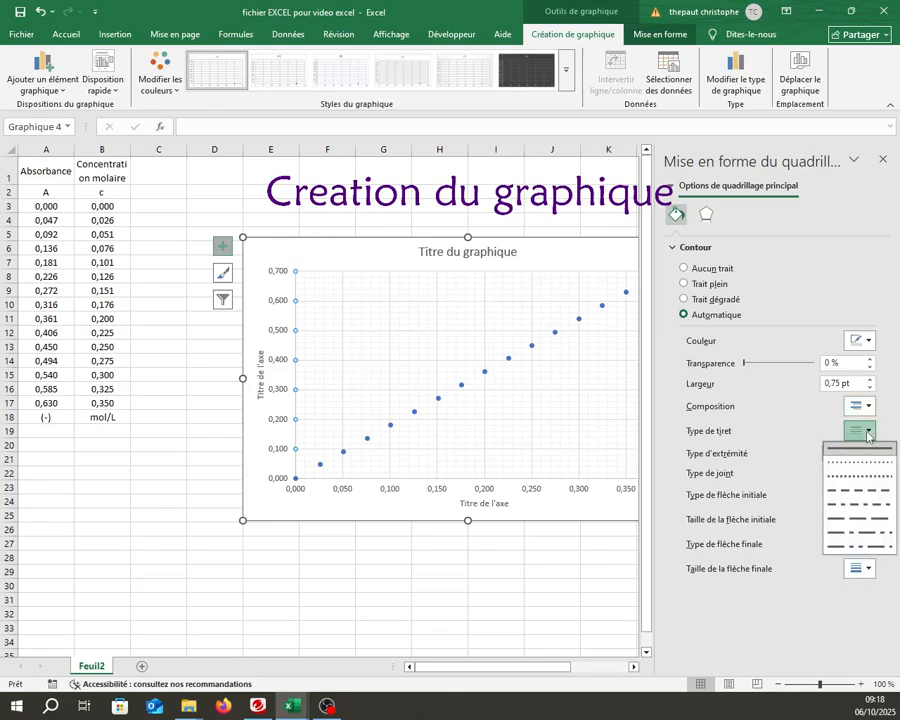
left_click(858, 477)
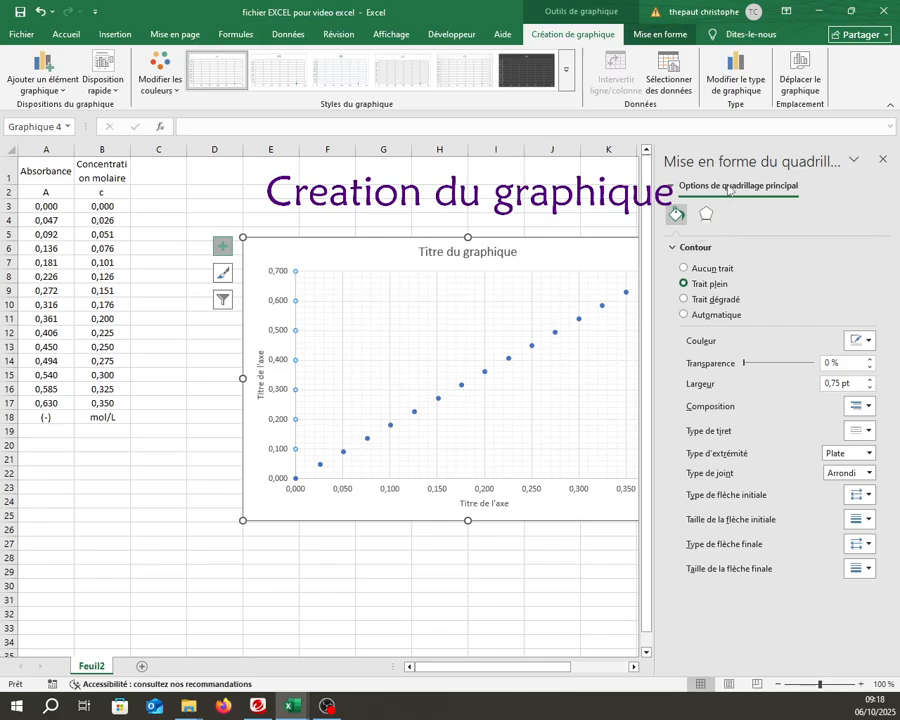
left_click(676, 192)
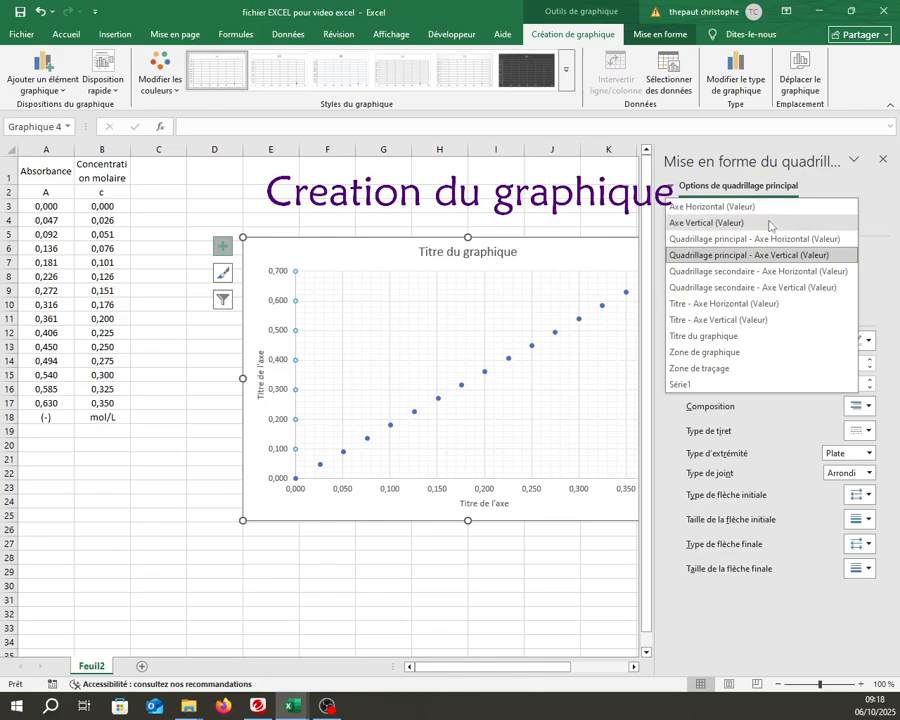
left_click(884, 162)
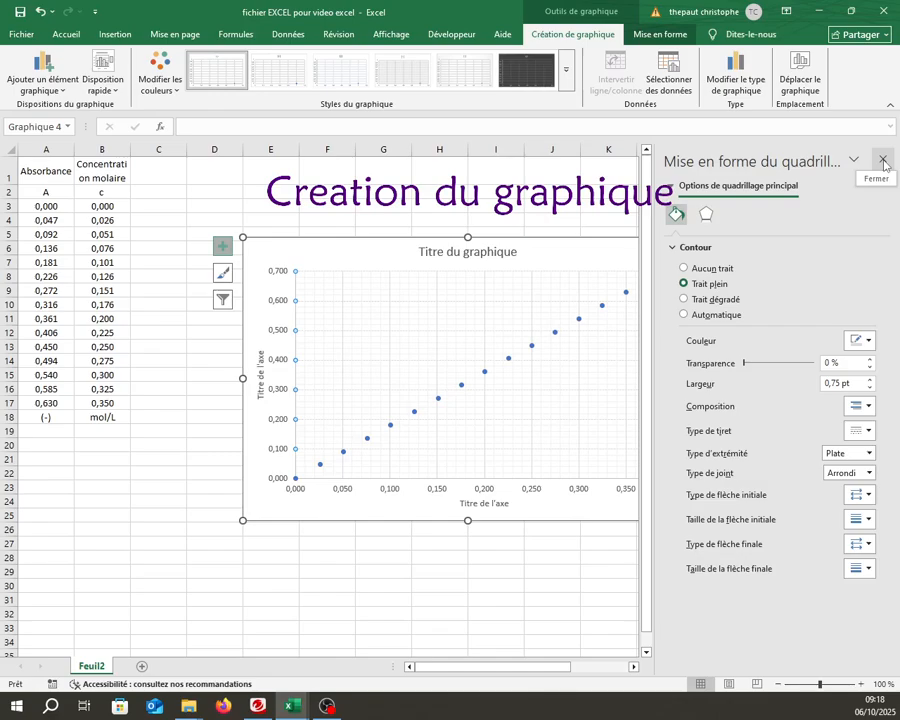
left_click(884, 162)
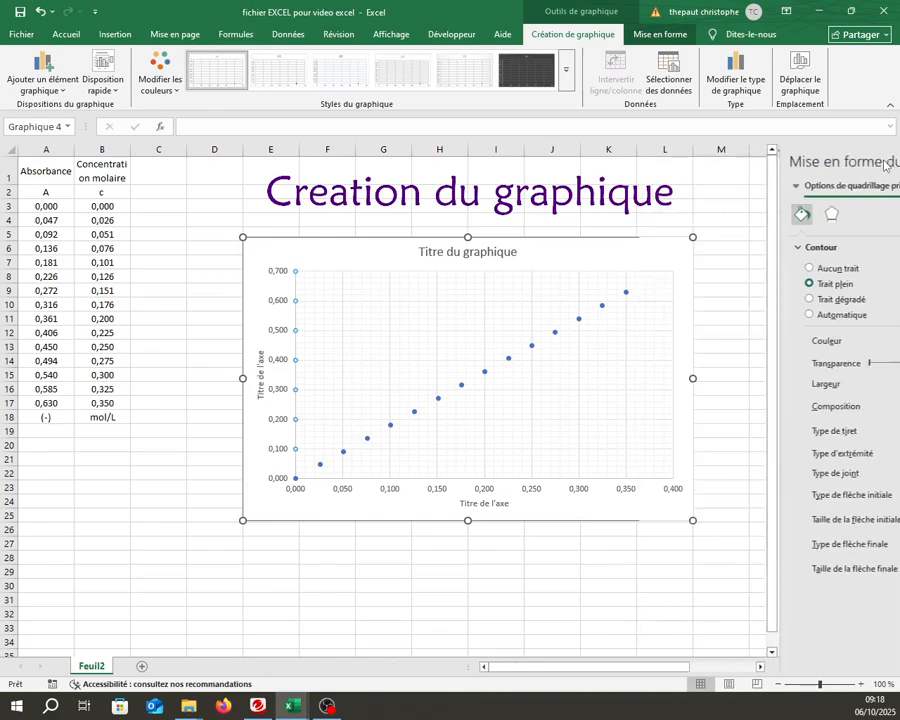
left_click(634, 504)
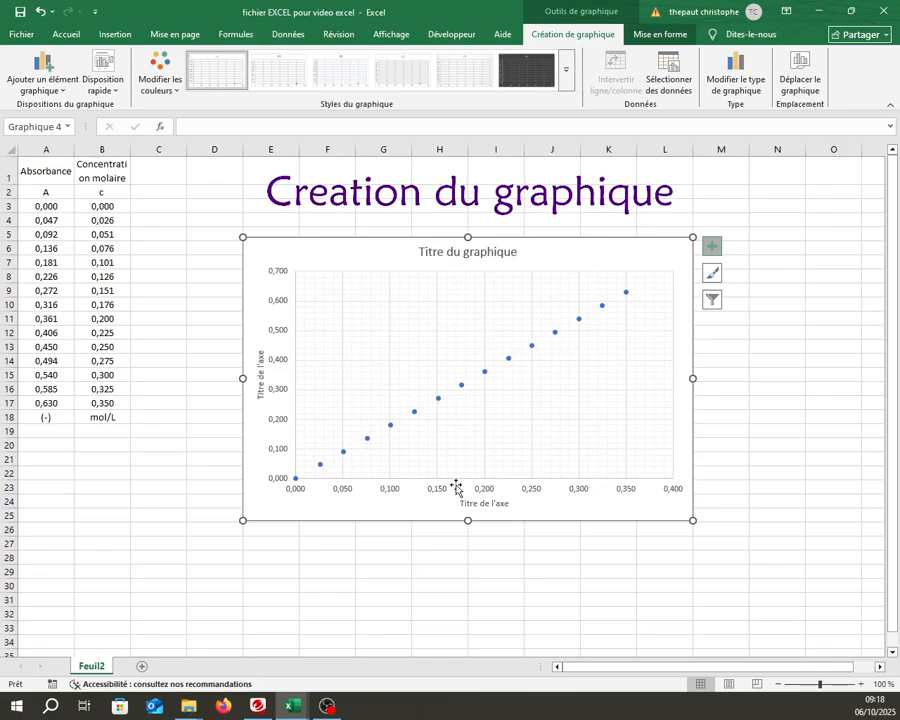
- Change the data series' markers to the predefined plus-sign type
left_click(578, 318)
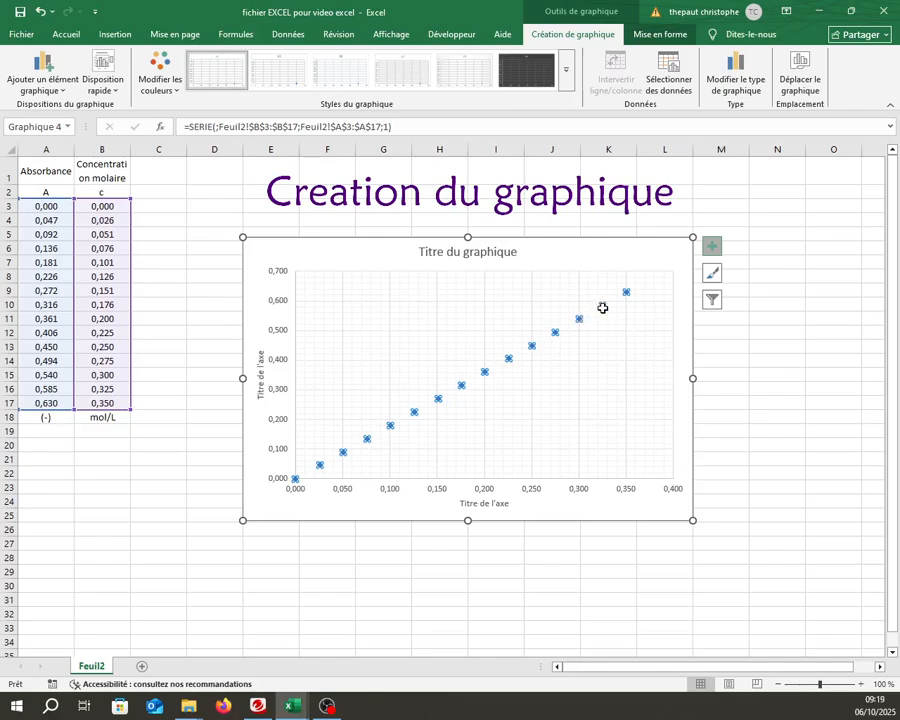
mouse_move(603, 308)
left_click(655, 34)
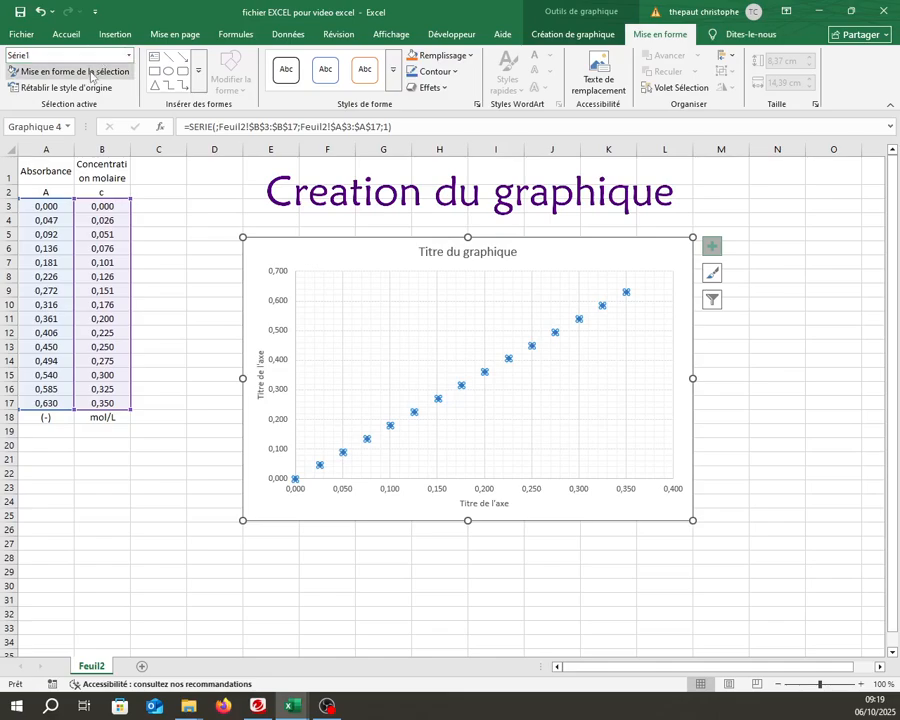
left_click(91, 74)
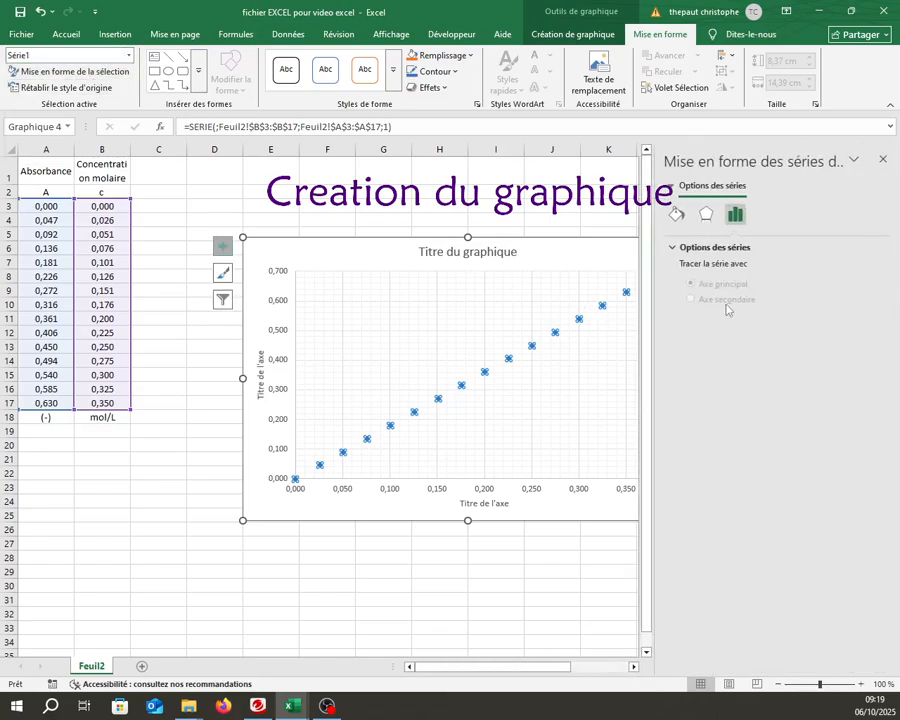
left_click(677, 215)
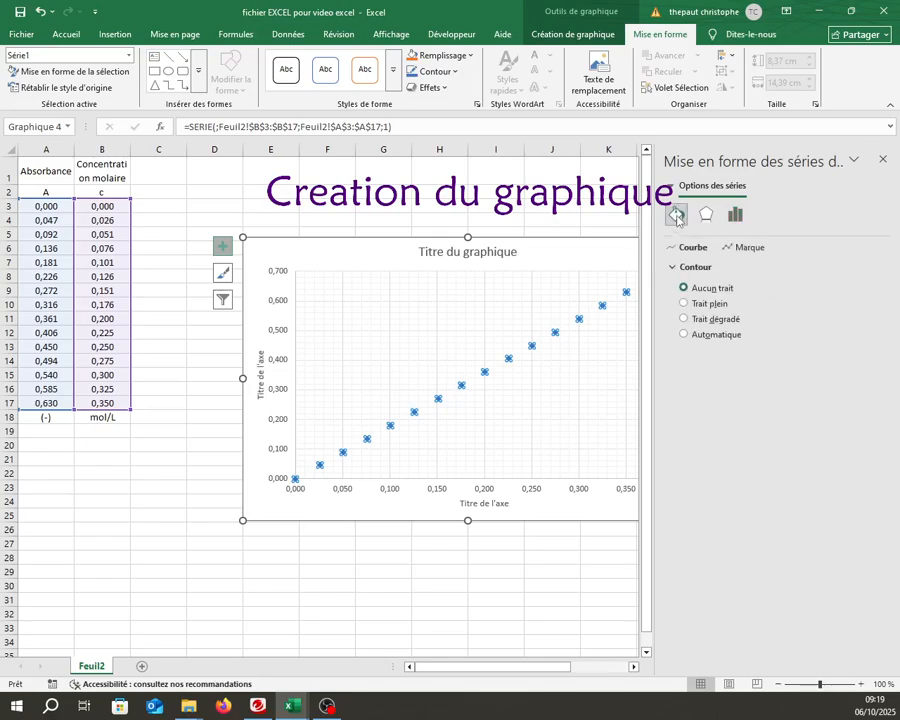
left_click(750, 248)
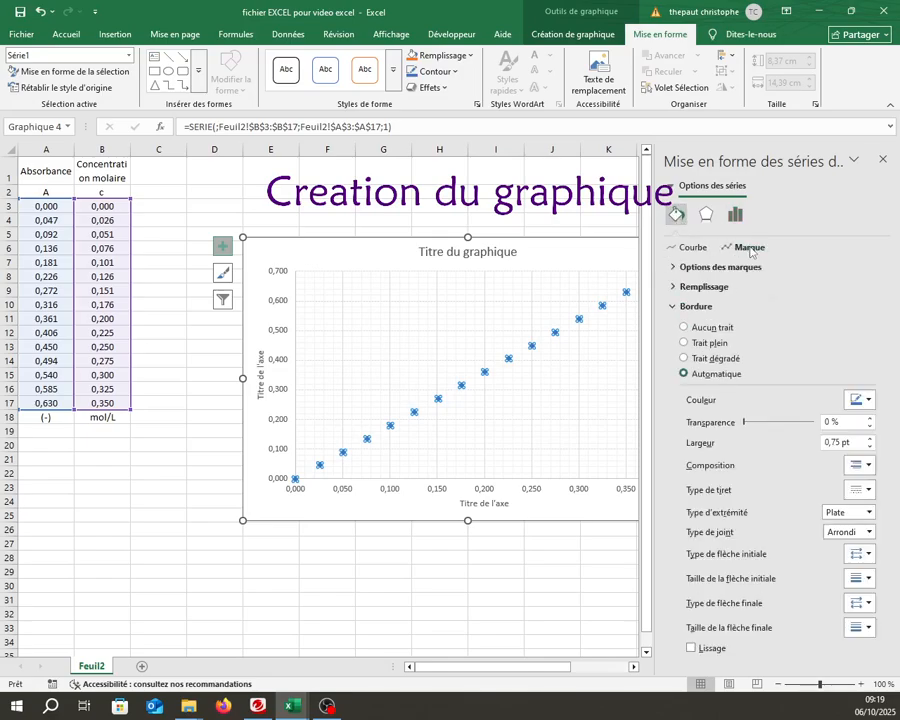
left_click(690, 268)
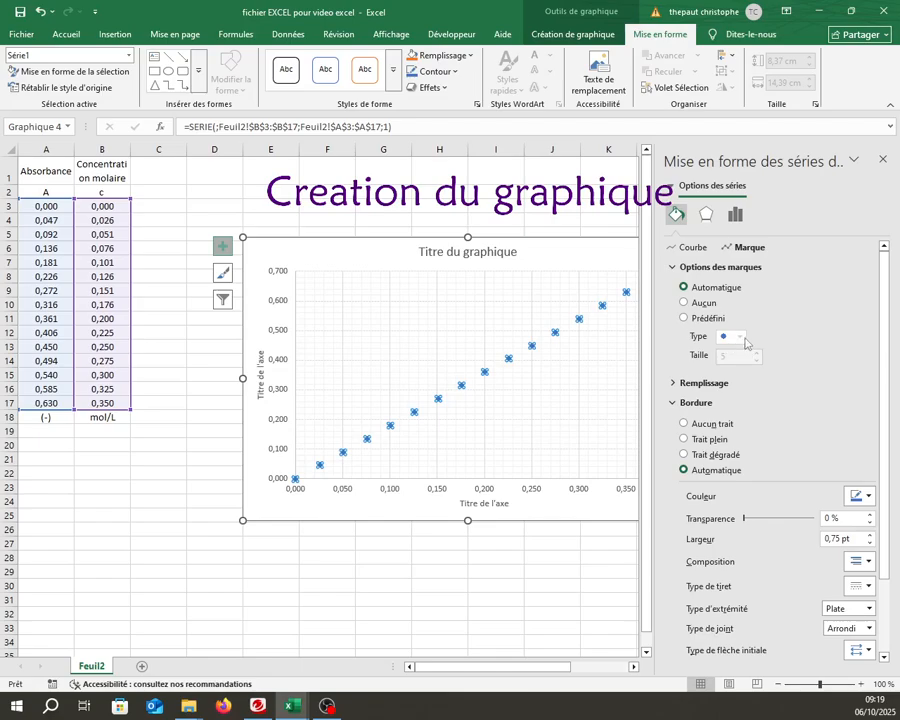
left_click(704, 320)
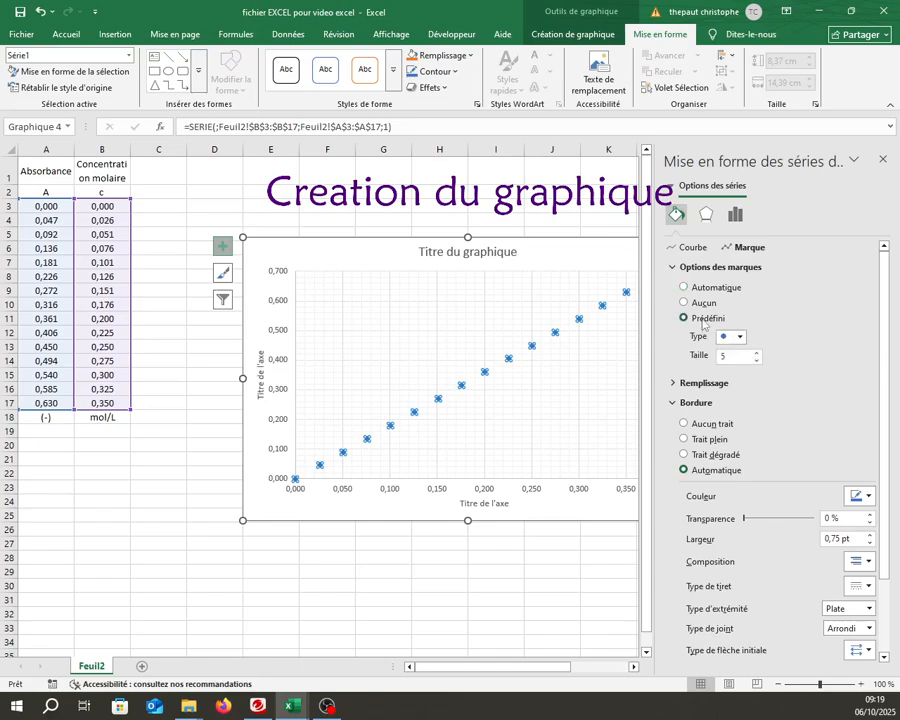
left_click(741, 337)
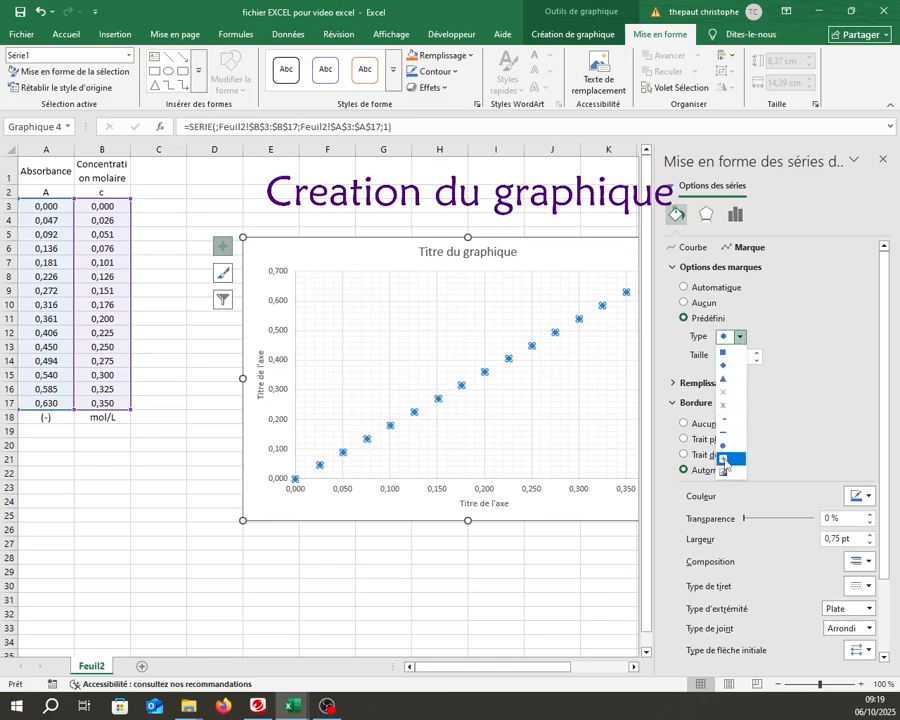
left_click(724, 458)
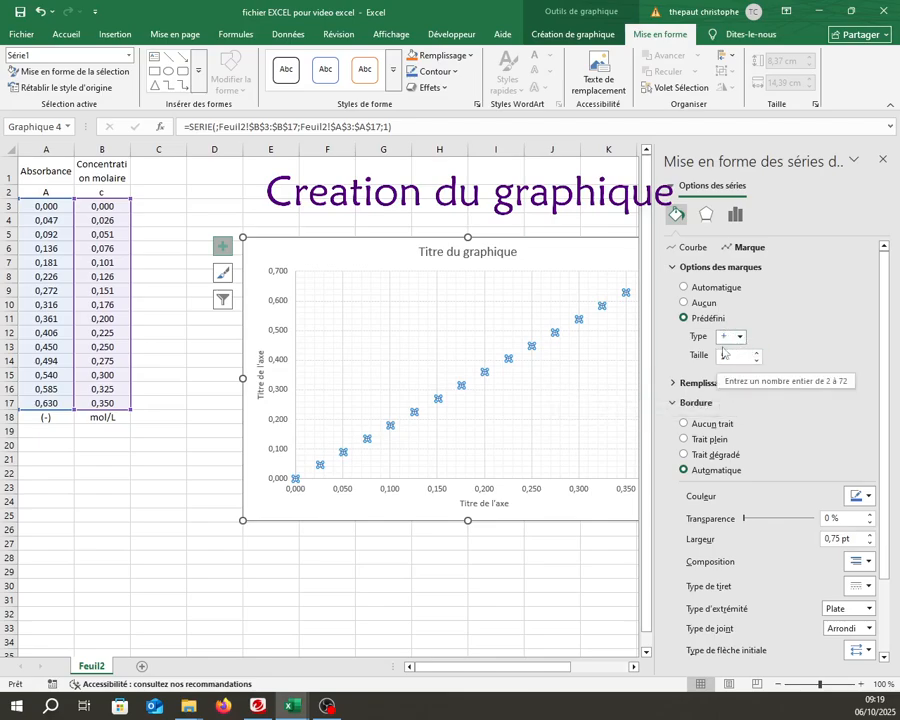
left_click(577, 336)
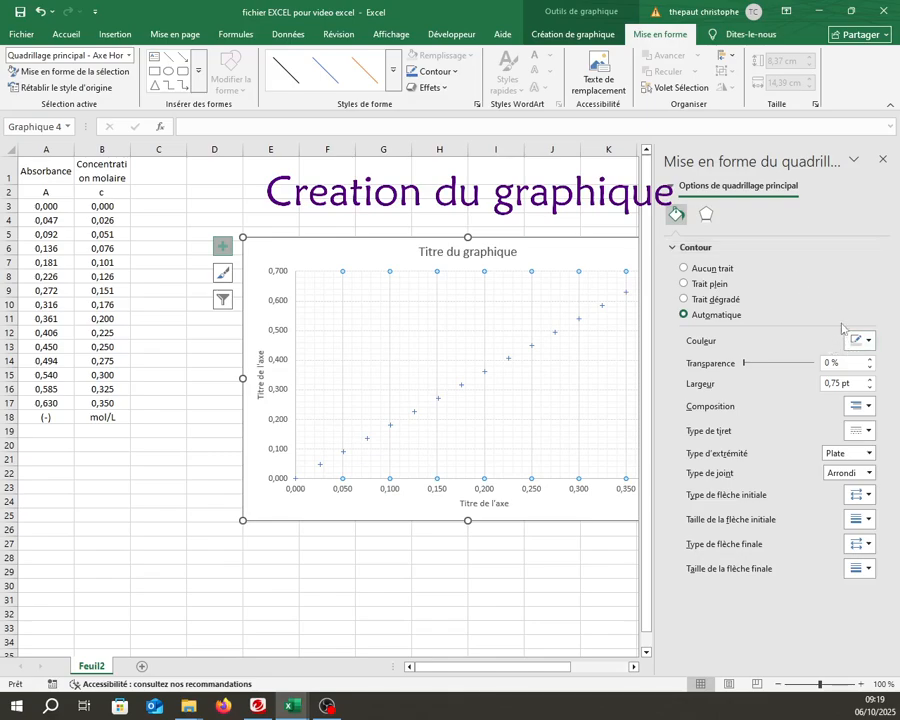
left_click(884, 161)
left_click(497, 506)
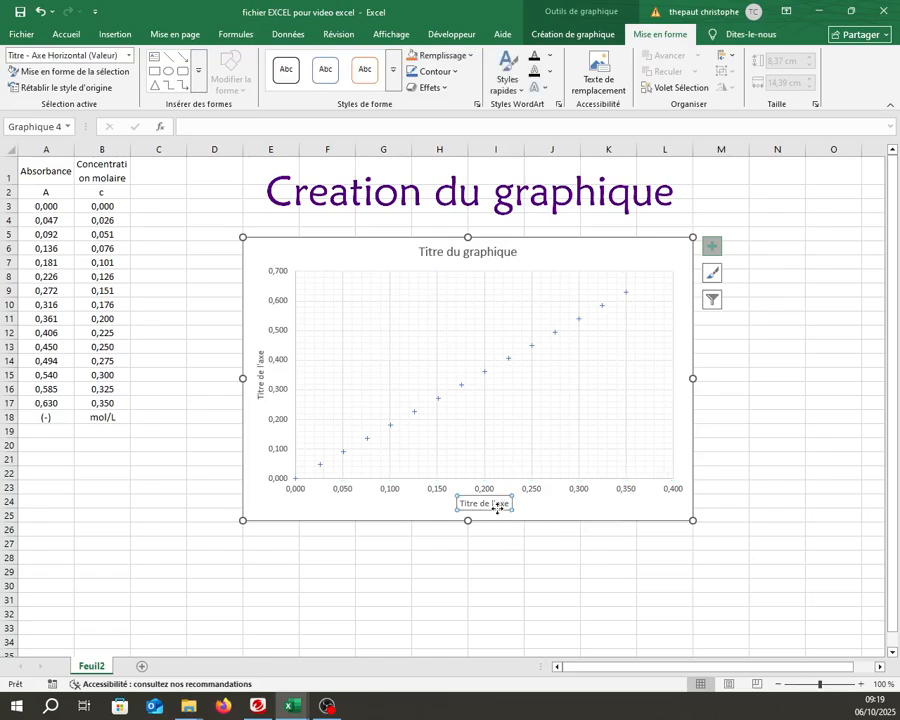
left_click(259, 374)
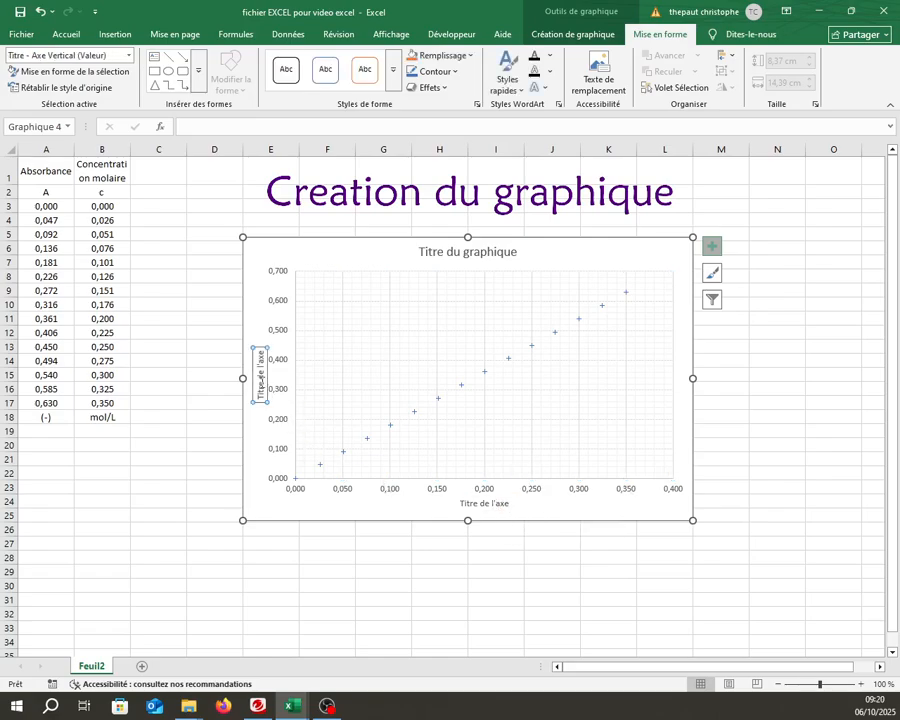
left_click(495, 251)
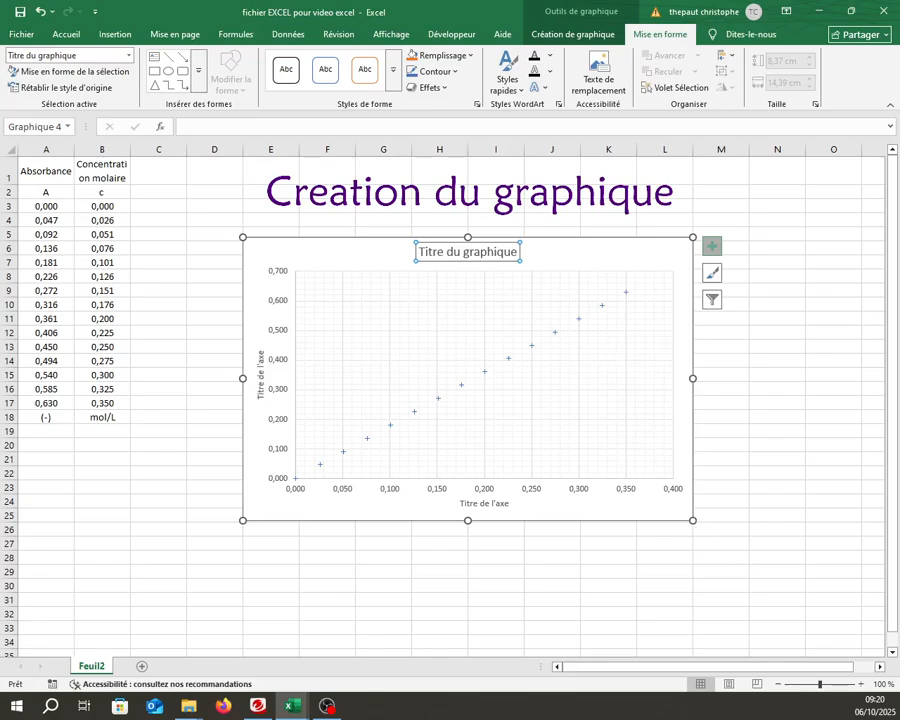
left_click(327, 706)
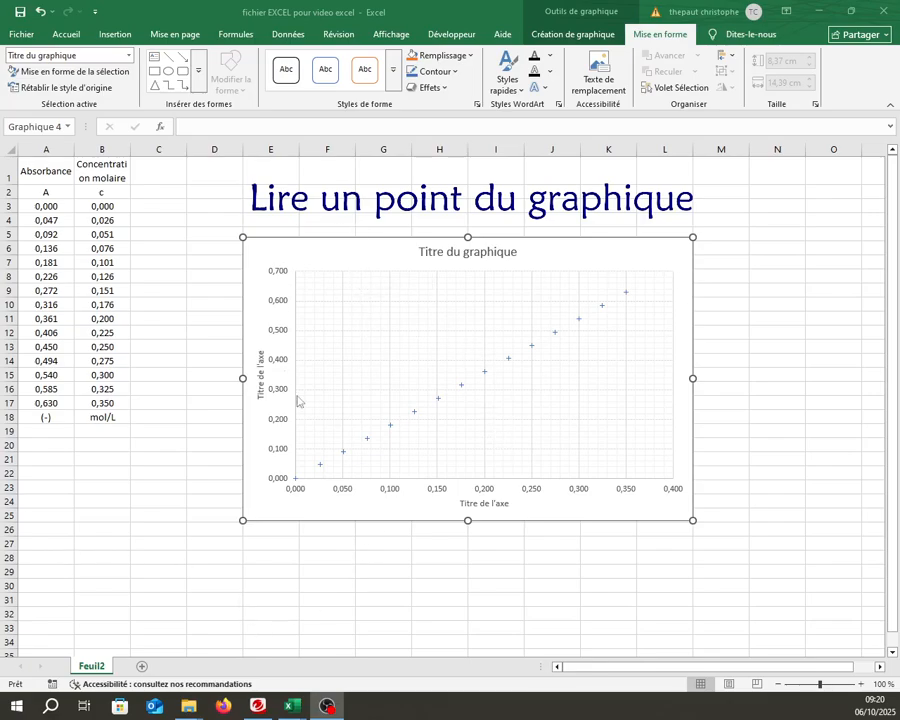
- Draw a straight line about 13.6 cm wide and 7.65 cm high through the chart's data points and align it with them
left_click(166, 57)
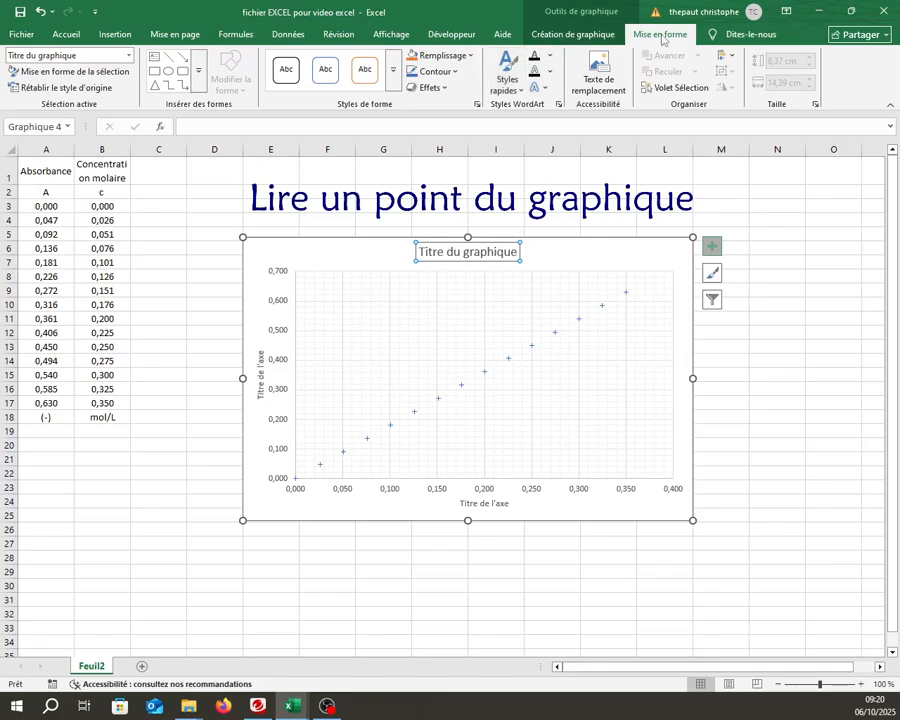
left_click(170, 59)
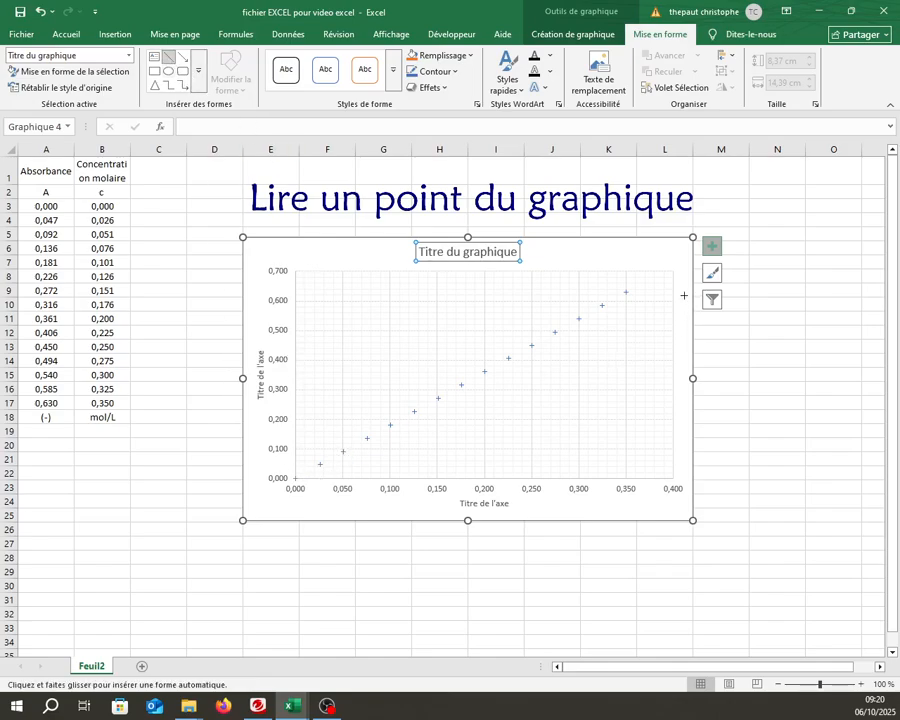
mouse_move(641, 283)
left_mouse_down()
mouse_move(382, 404)
mouse_move(313, 468)
mouse_move(280, 485)
left_mouse_up()
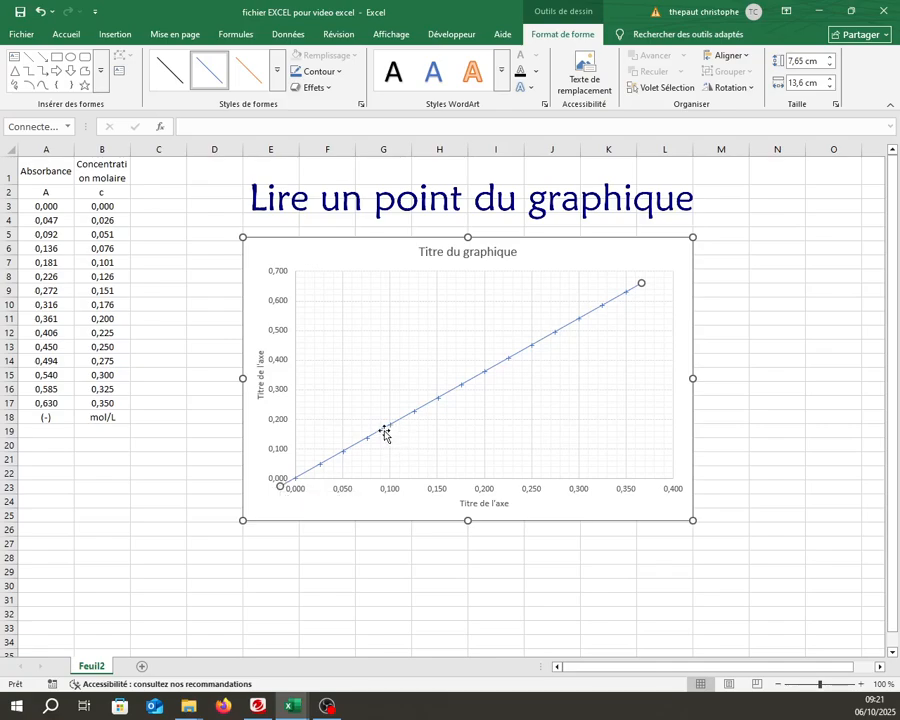
left_click_drag(386, 432, 388, 428)
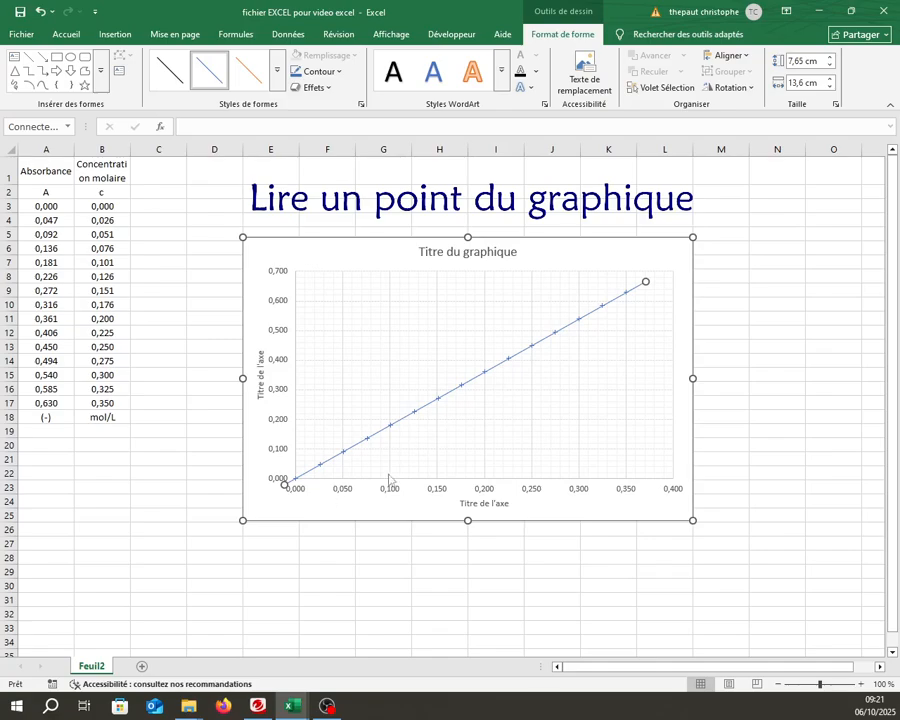
left_click(270, 204)
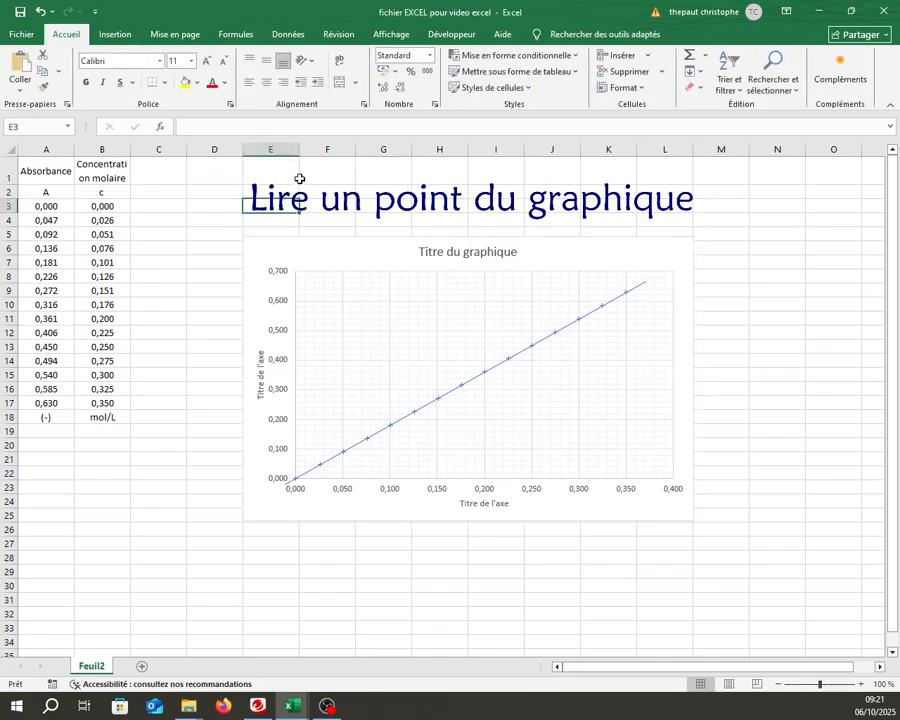
left_click(355, 334)
left_click(382, 252)
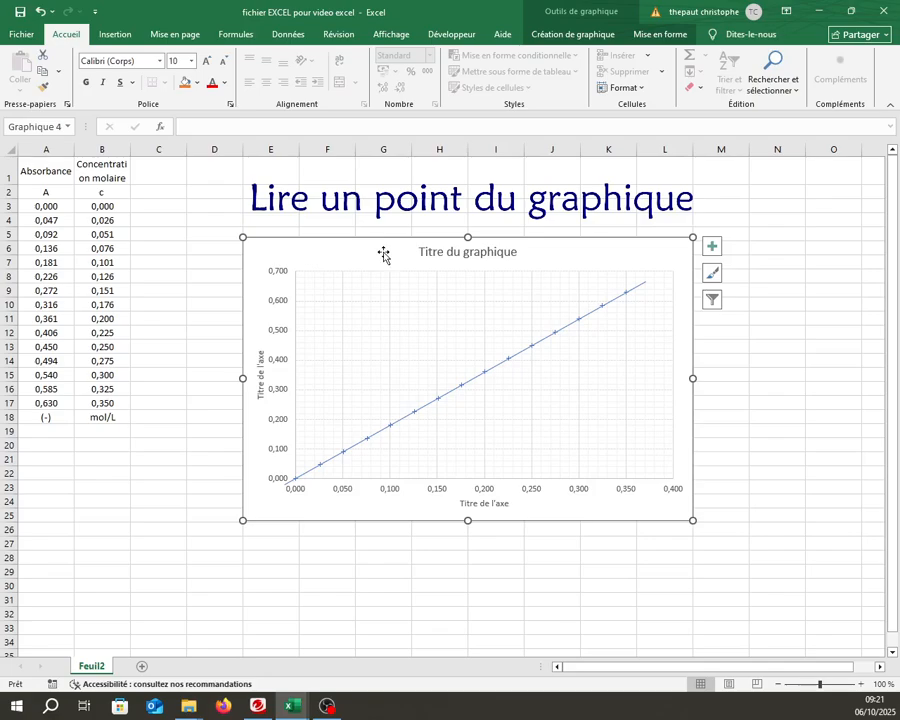
left_click(570, 34)
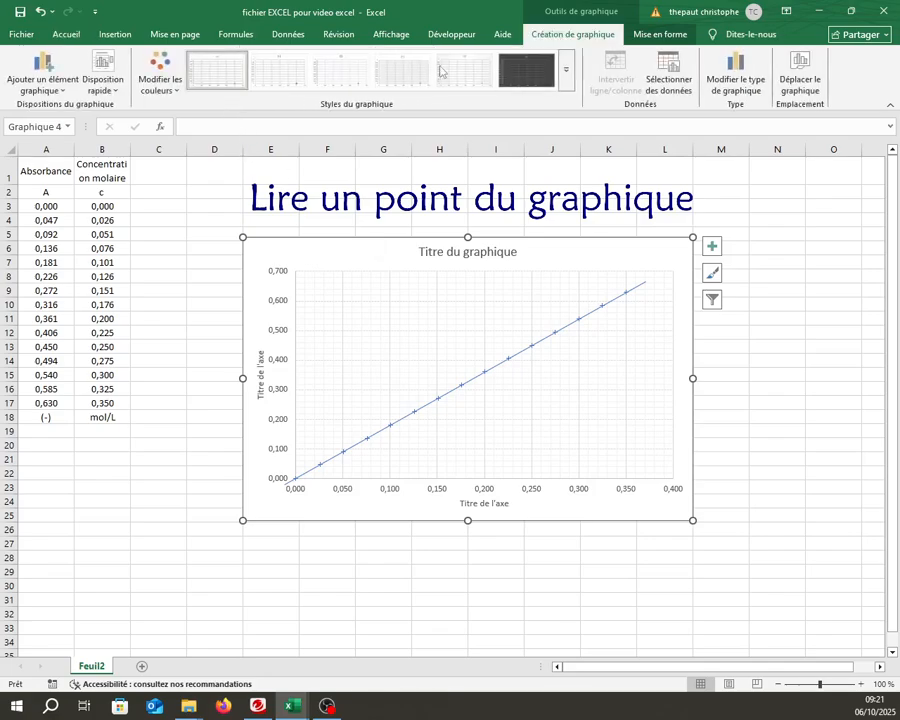
left_click(660, 34)
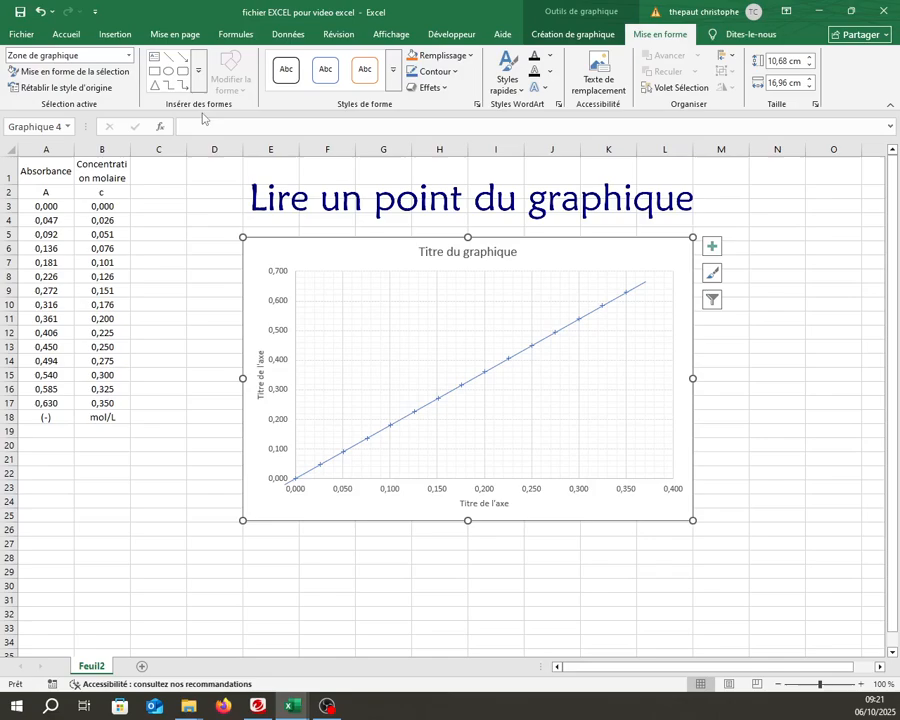
left_click(168, 60)
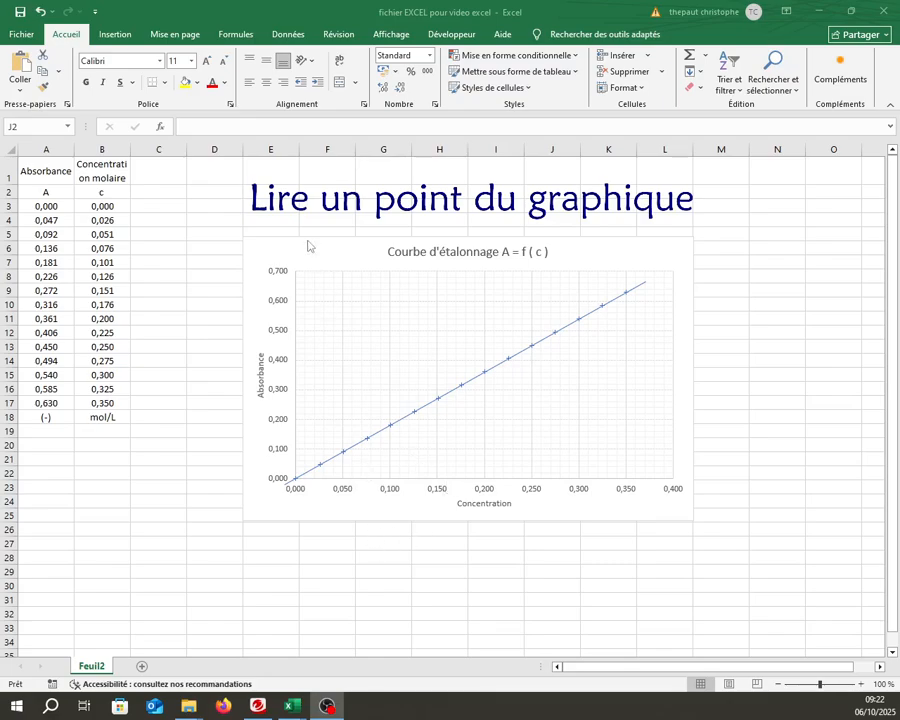
- Draw an arrow about 8.04 cm wide from 0,400 on the absorbance axis to the line through the points, and style it black
left_click(114, 35)
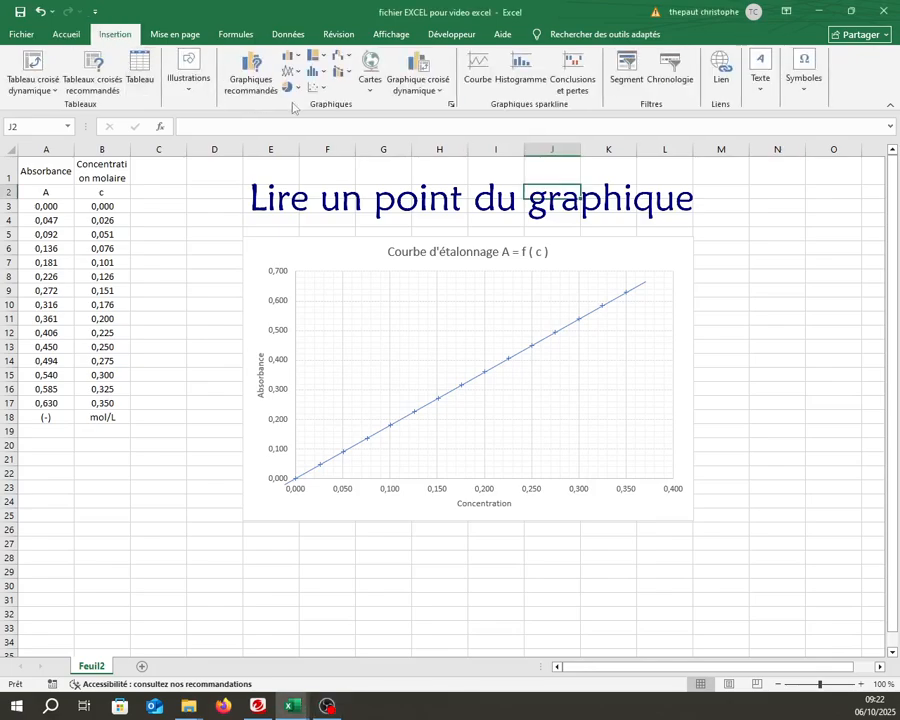
left_click(200, 86)
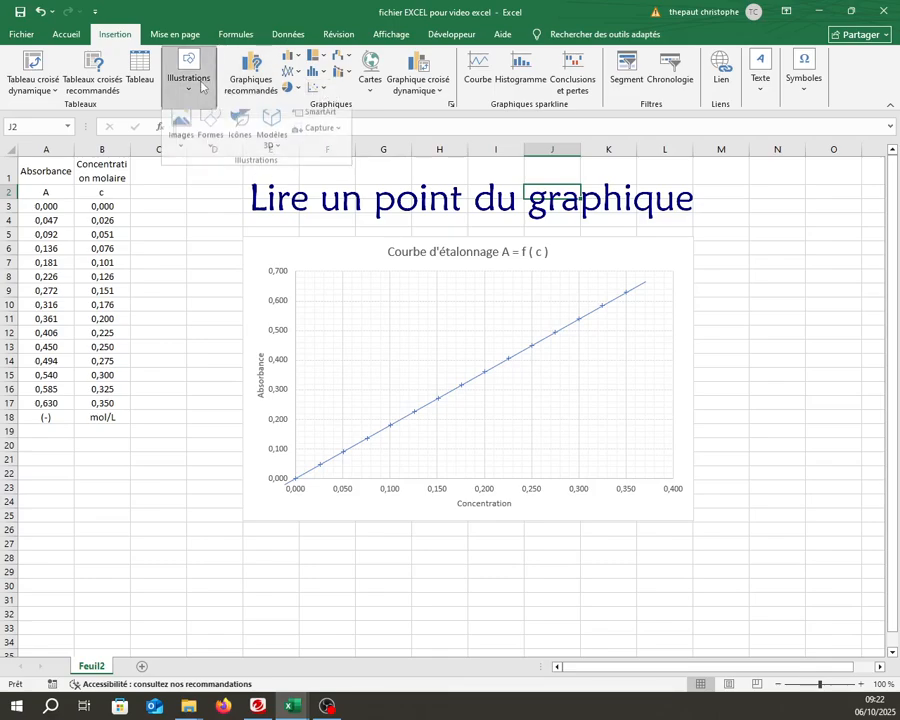
left_click(209, 130)
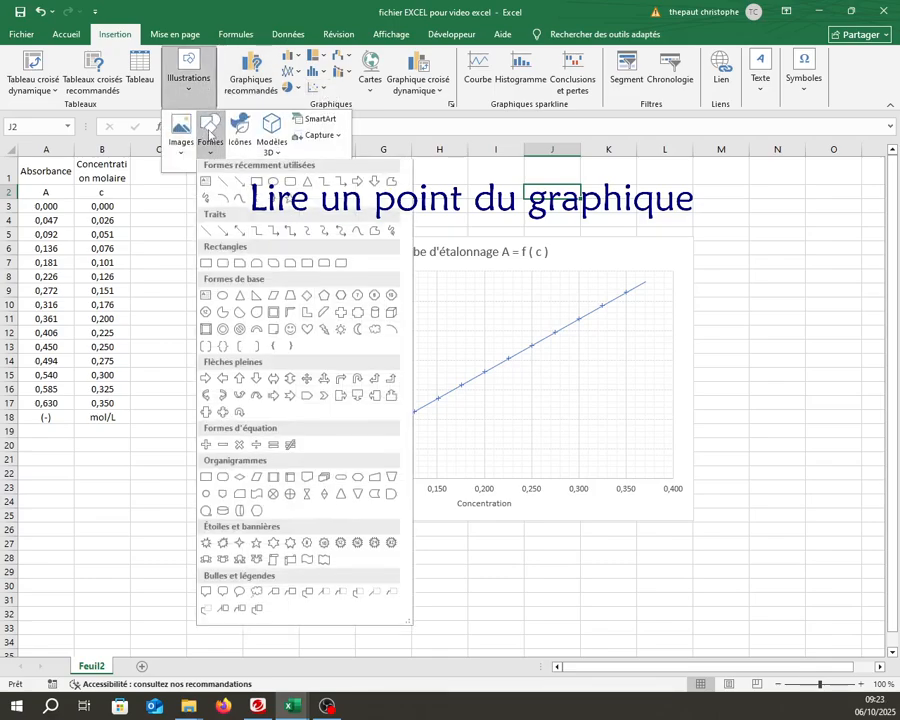
left_click(239, 186)
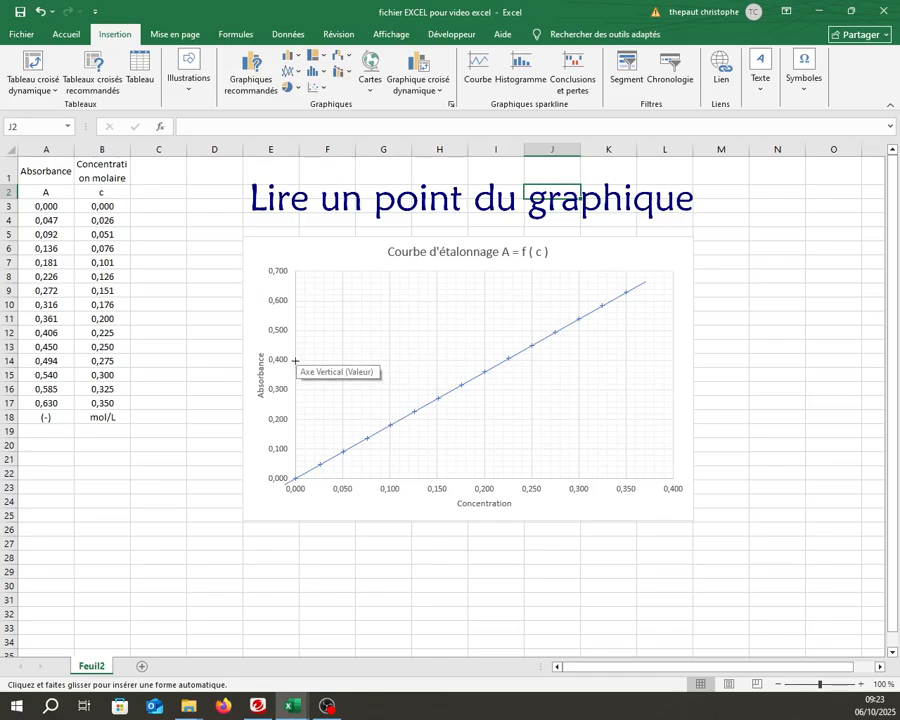
left_click_drag(295, 360, 509, 359)
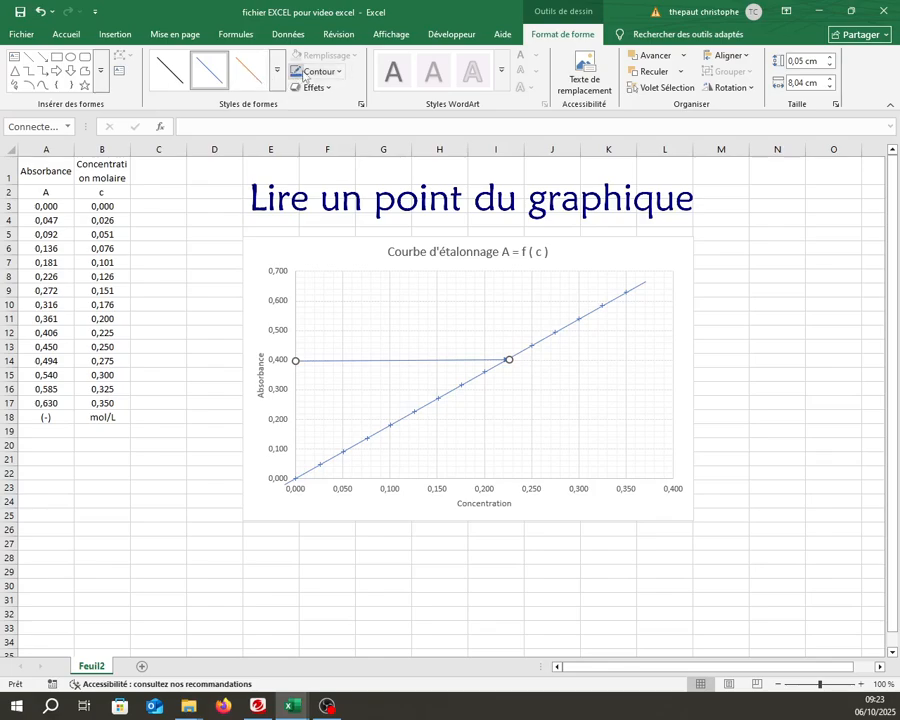
left_click(170, 70)
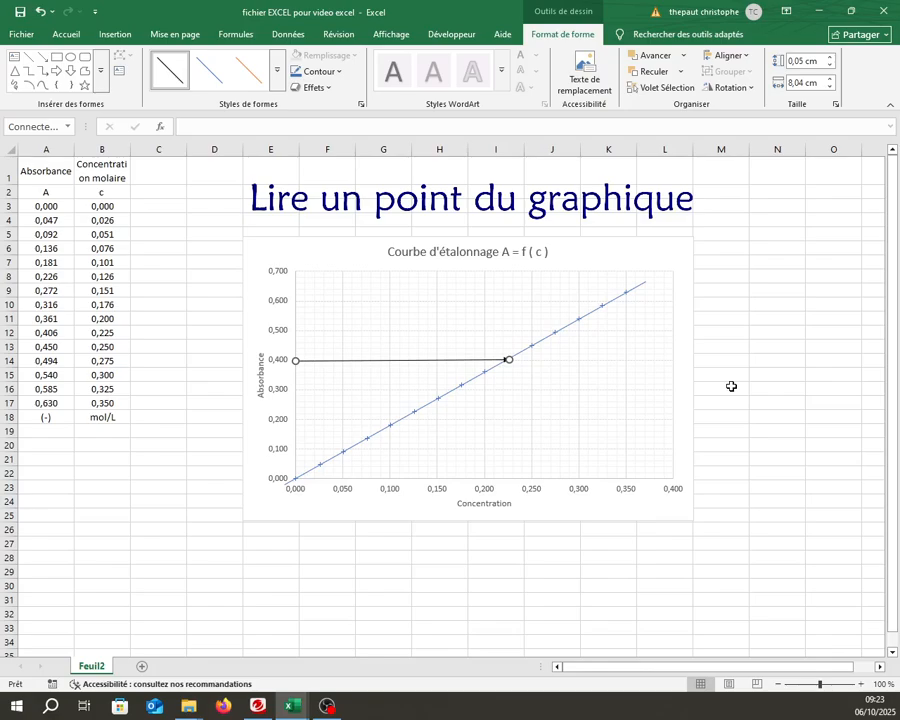
- Make the black arrow exactly horizontal by setting its height to 0 cm
left_click(396, 382)
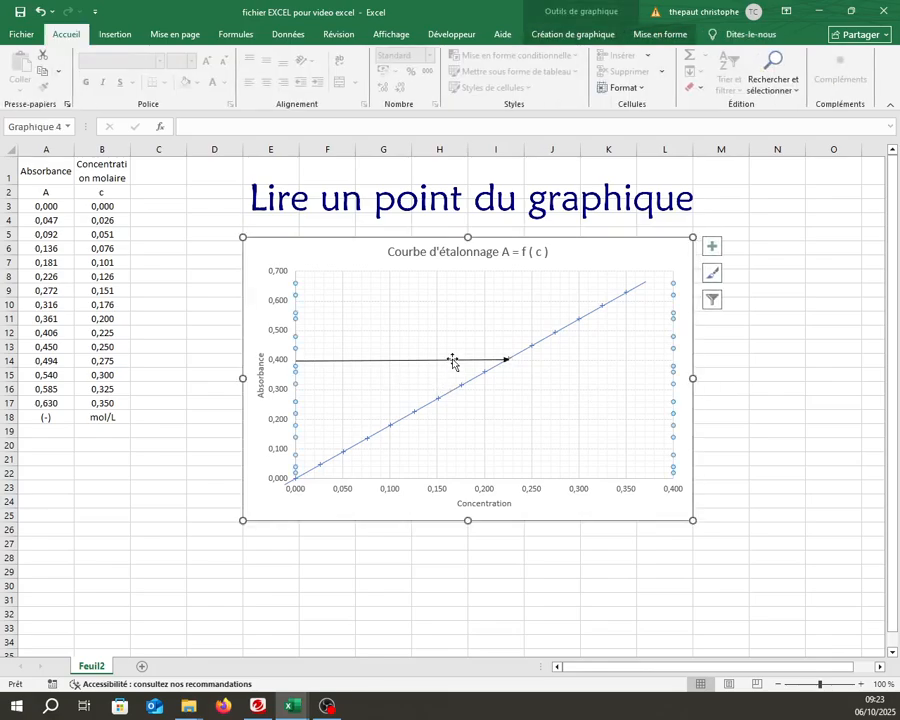
left_click(375, 361)
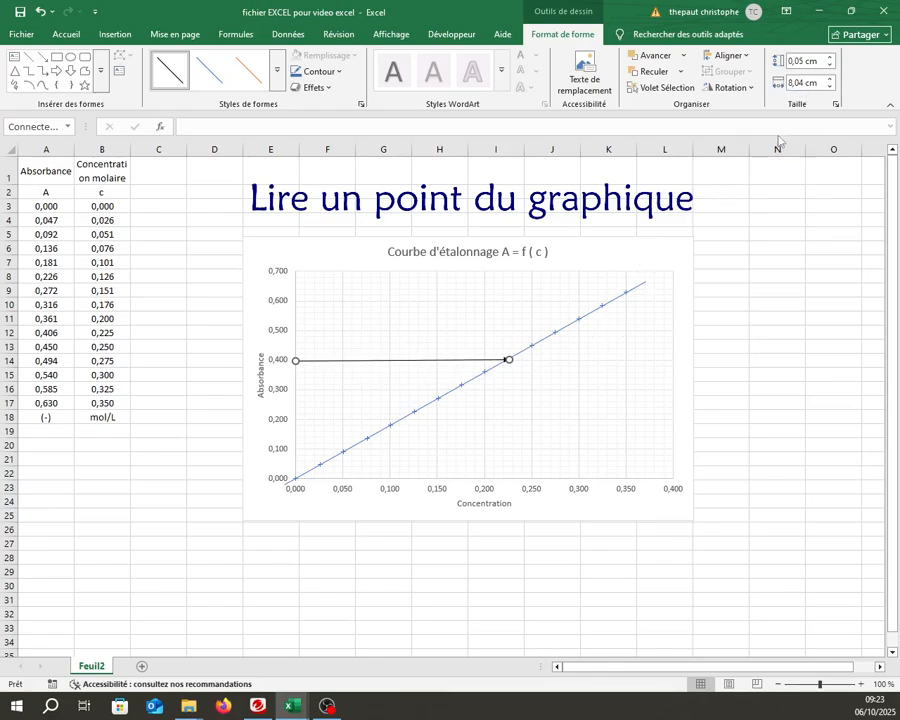
left_click(803, 64)
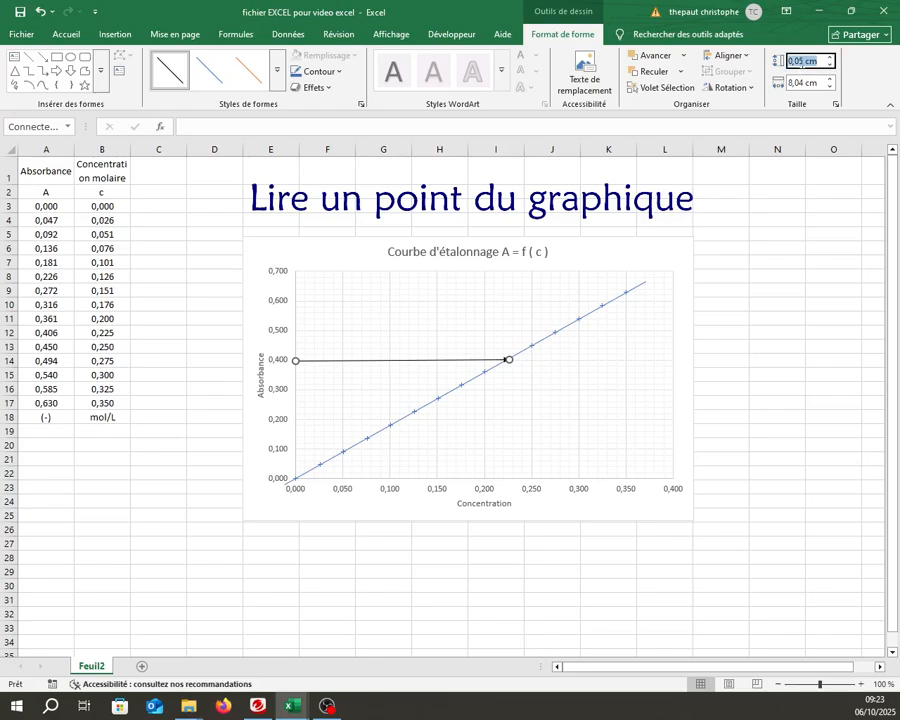
type("0")
key("Return")
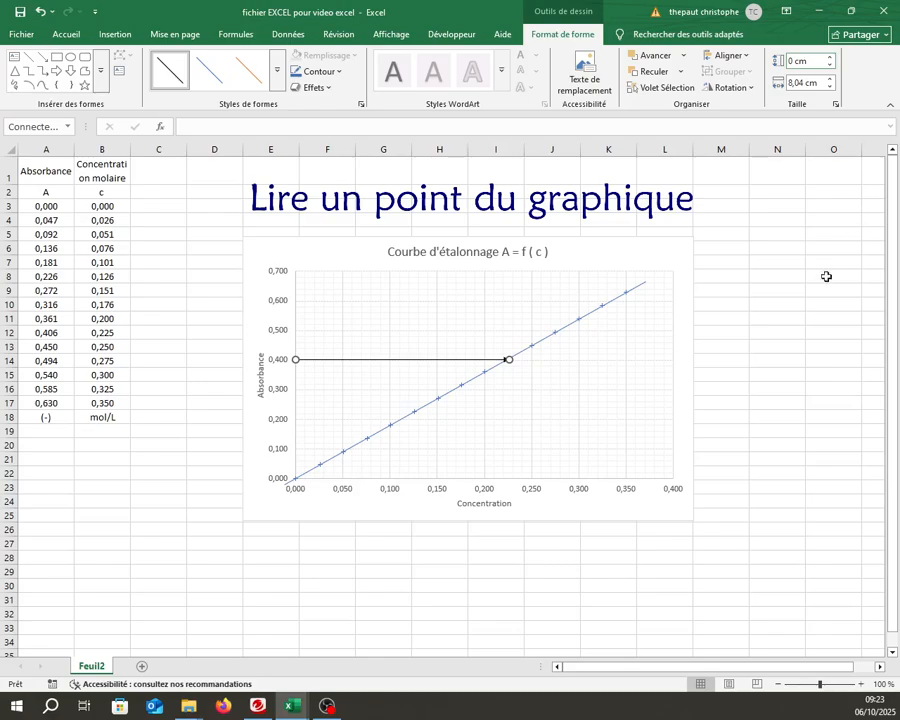
- Record the horizontal arrow's width as 8,04 in cell N10 and enter C in cell O10
left_click(792, 84)
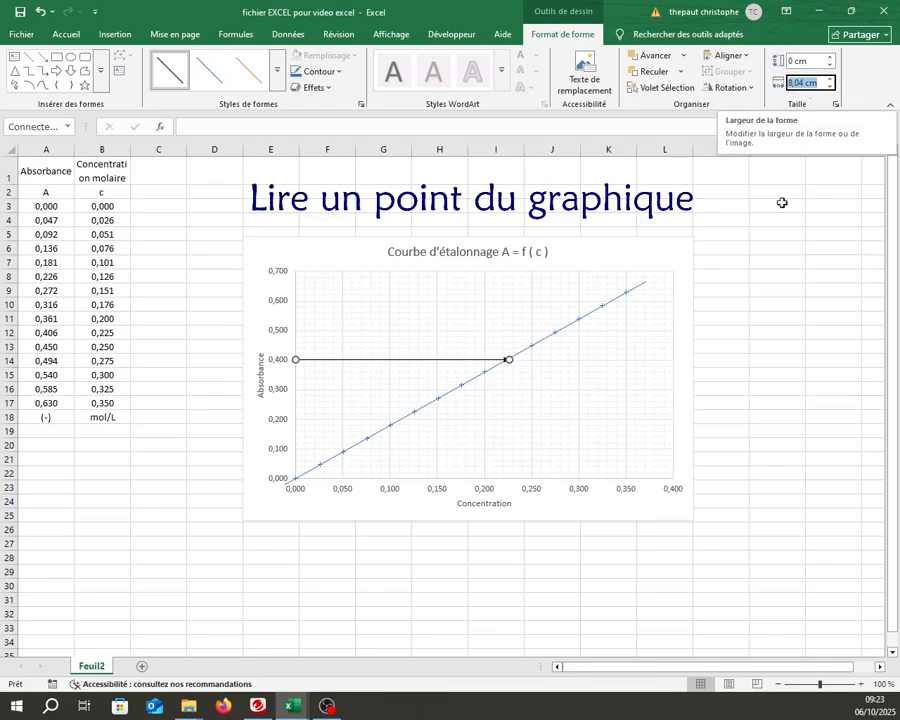
left_click(765, 305)
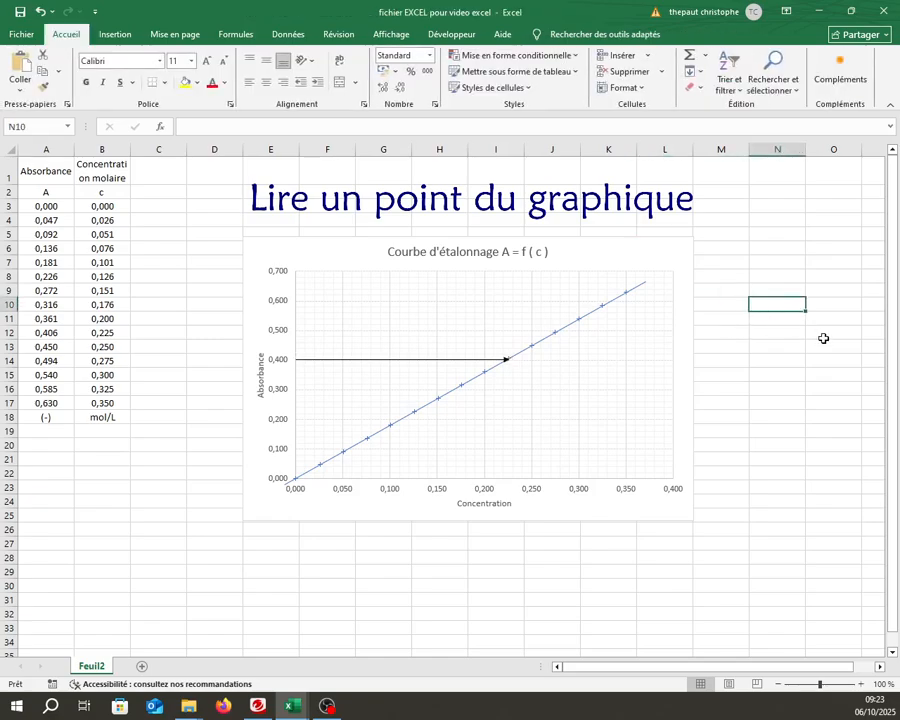
type("8,04")
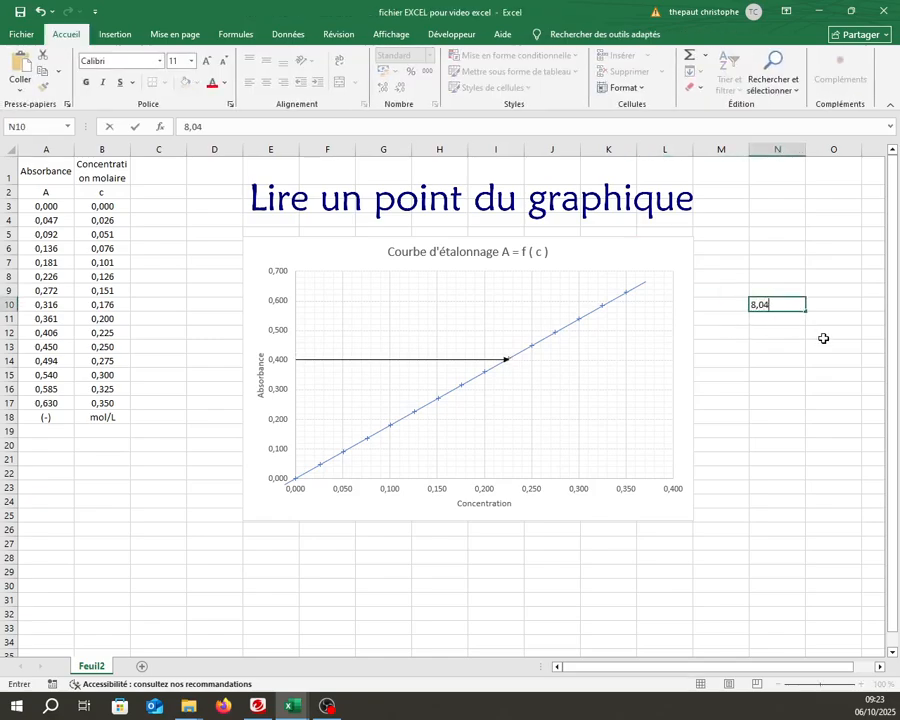
key("Tab")
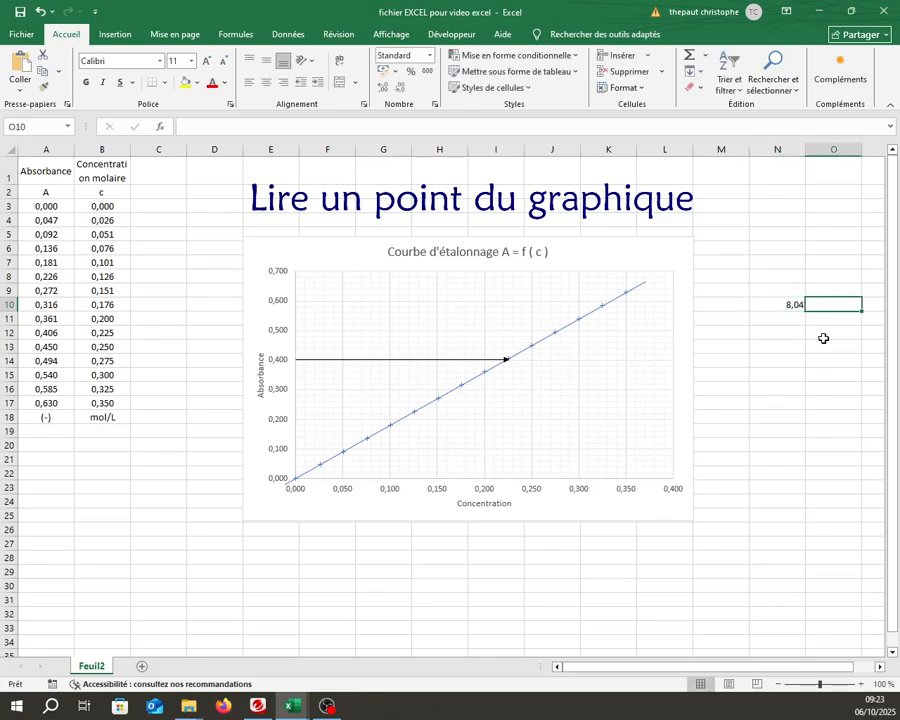
type("C")
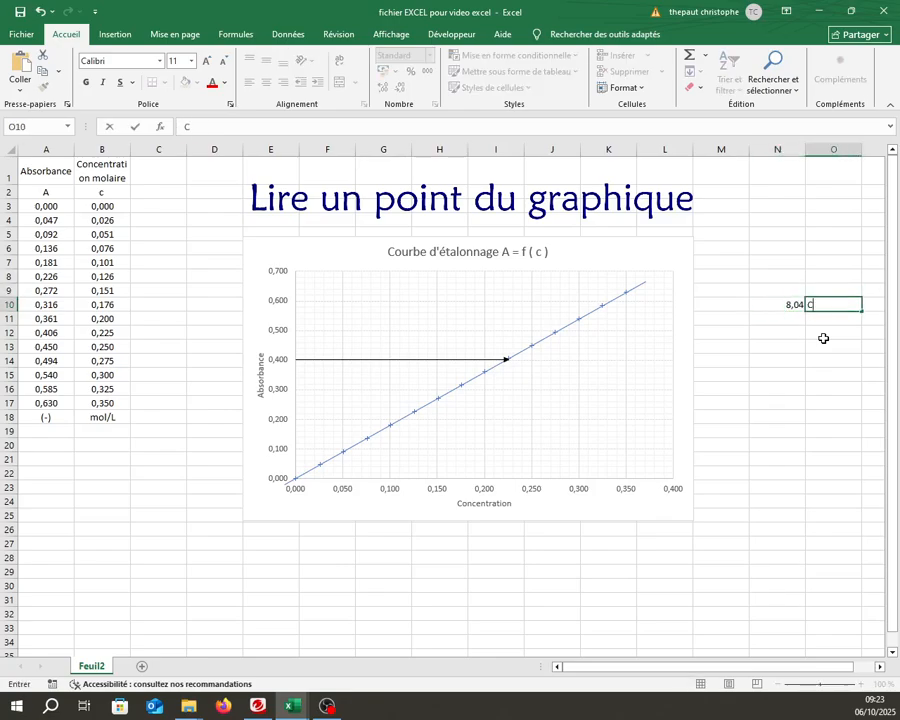
key("Return")
key("Up")
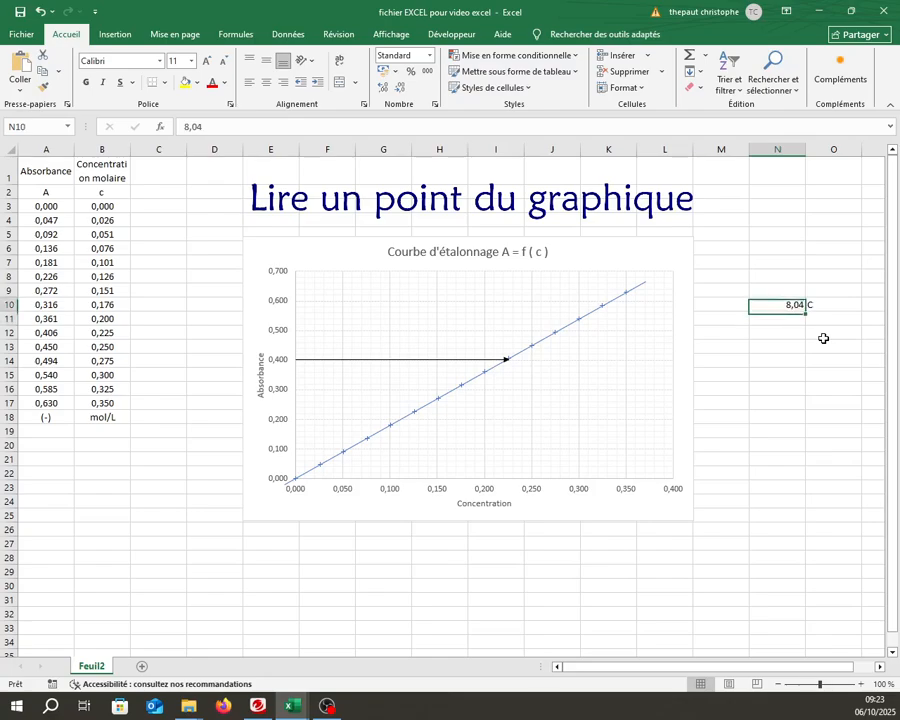
- Enter the label "echelle" in cell M9
key("Up")
key("Left")
key("Up")
key("Right")
key("Left")
key("Down")
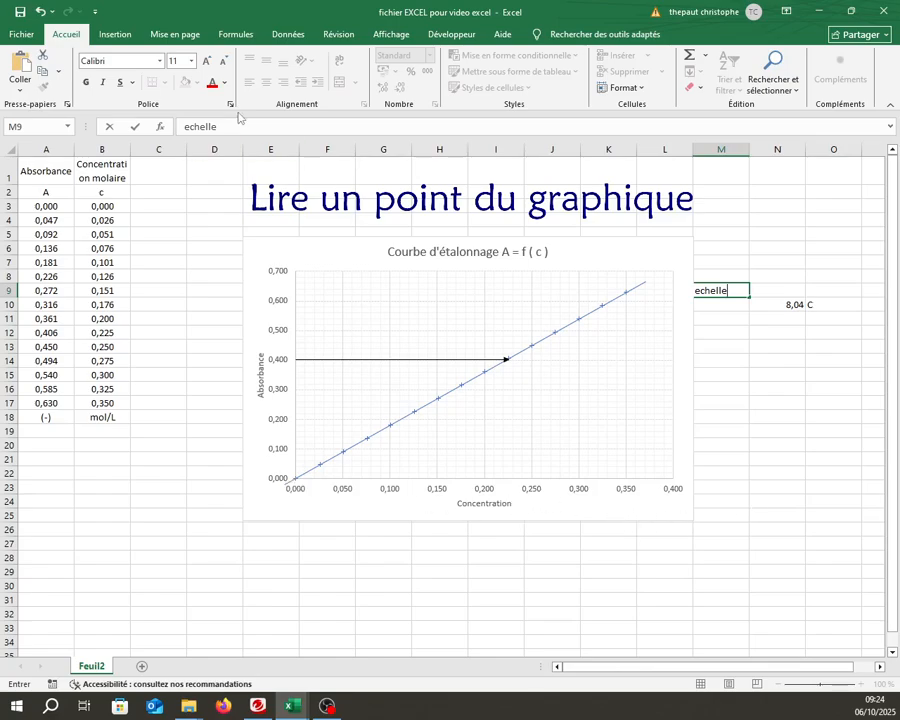
- Draw a horizontal double-headed arrow about 14.21 cm long along the concentration axis from 0,000 to 0,400
left_click(118, 34)
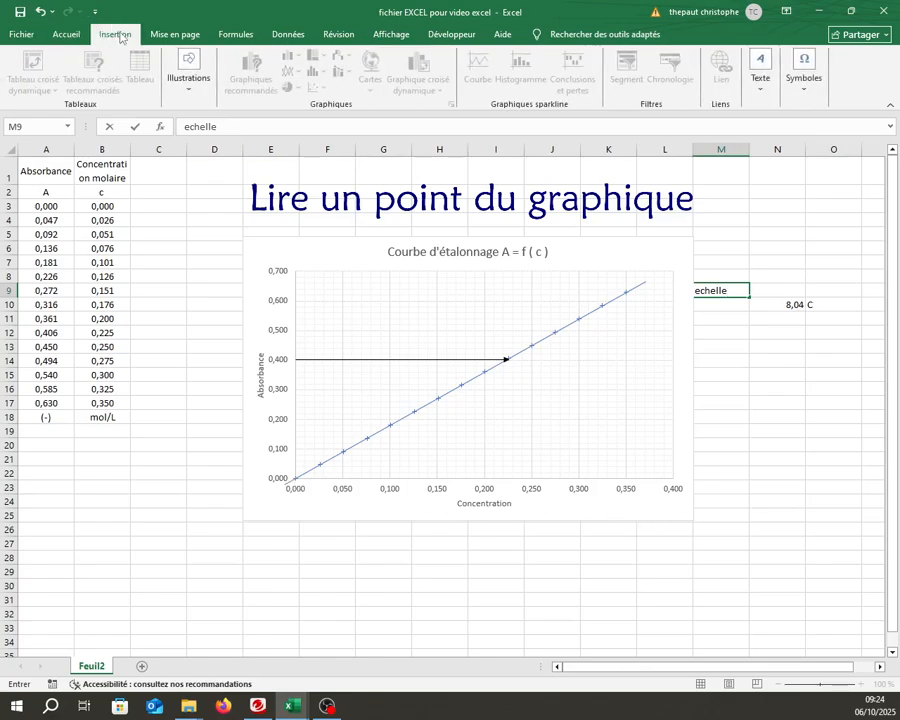
left_click(186, 80)
left_click(248, 344)
left_click(344, 340)
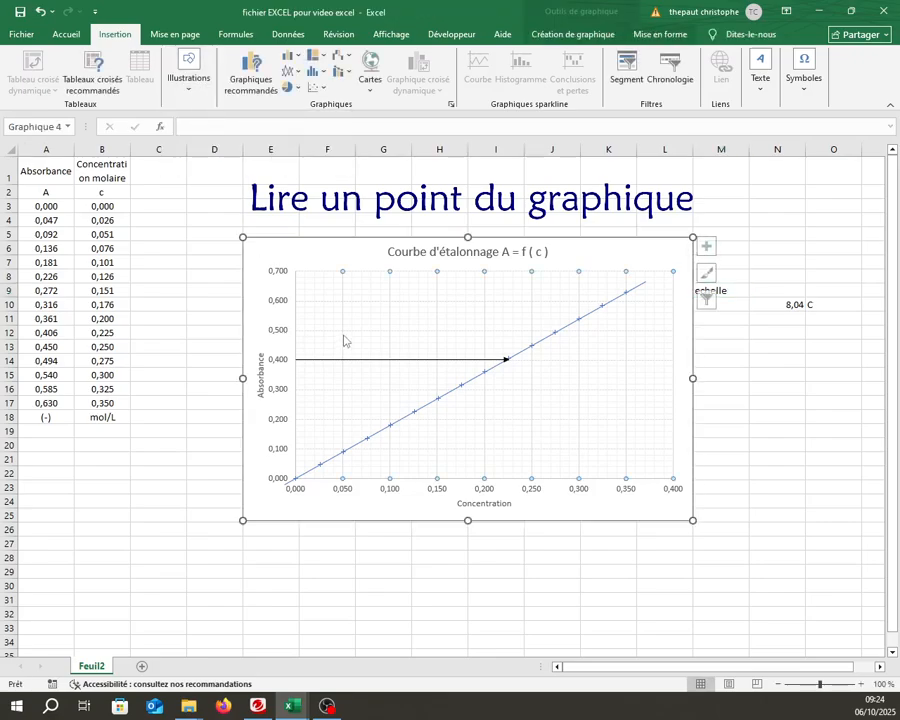
left_click(194, 86)
left_click(209, 128)
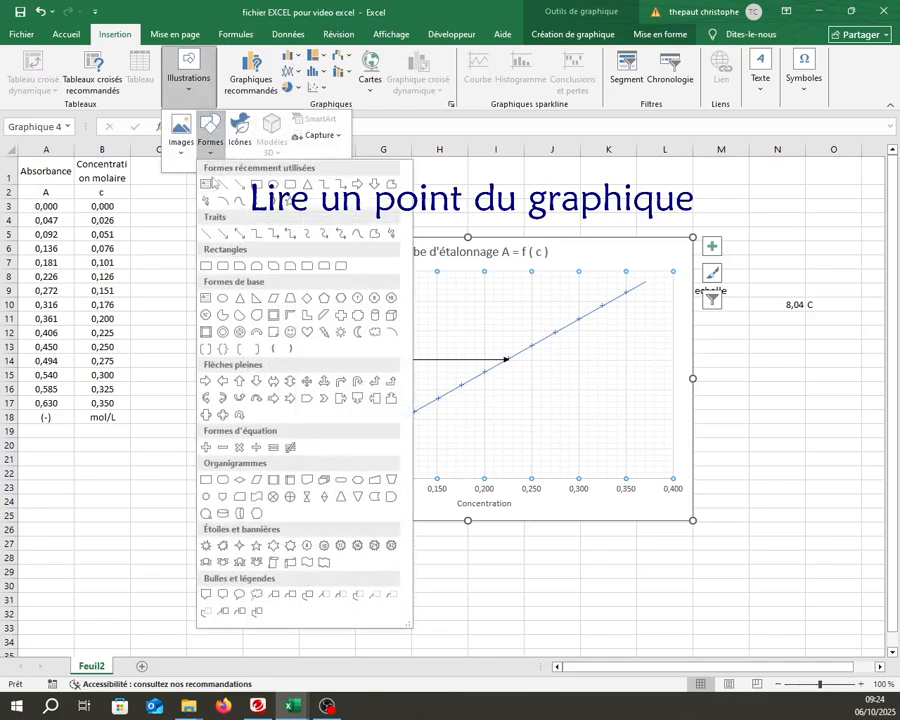
left_click(237, 233)
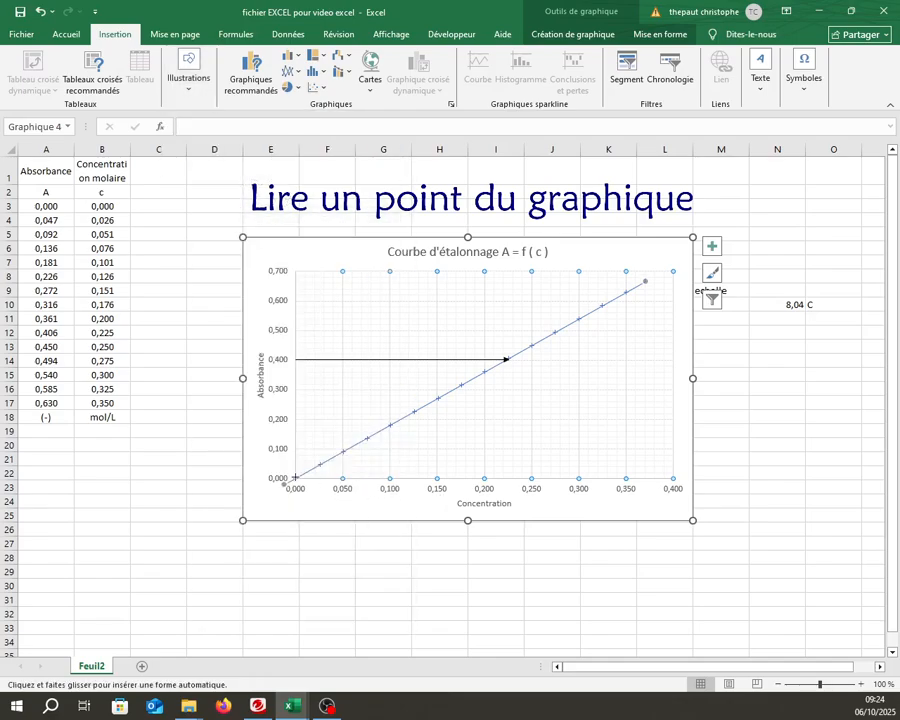
left_click_drag(296, 479, 673, 480)
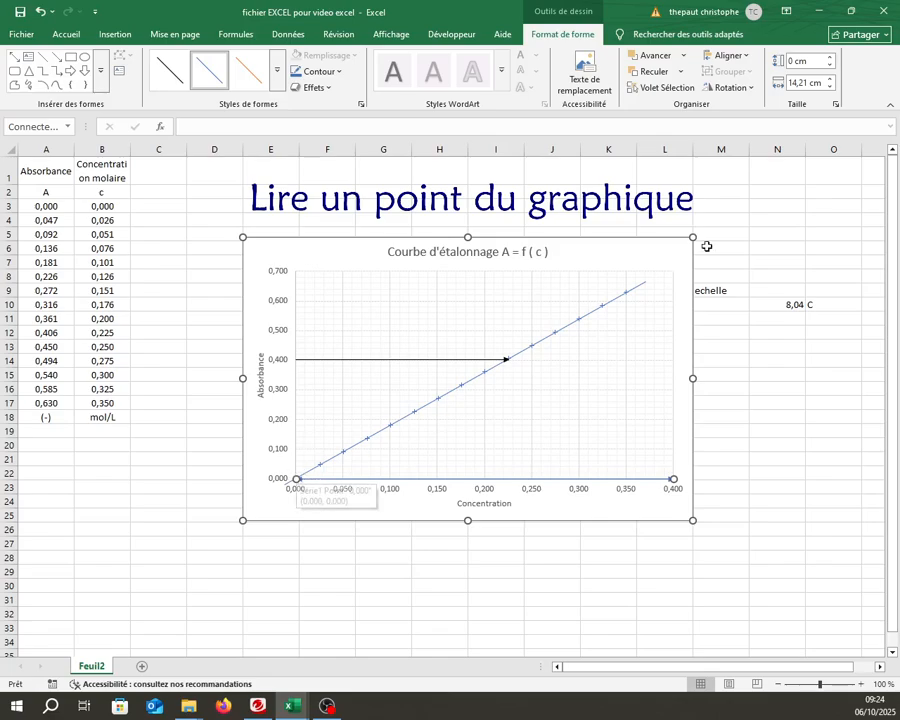
- Record the double-headed arrow's width as 14,21 in cell N9 and enter the formula =0,400-0 in cell O9
left_click(783, 289)
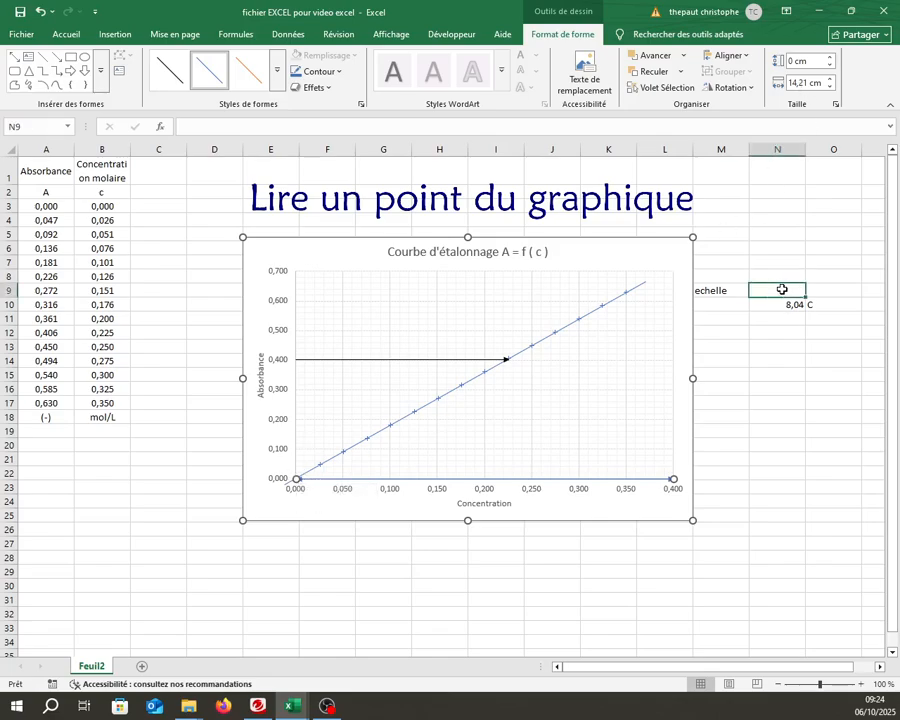
type("14,2")
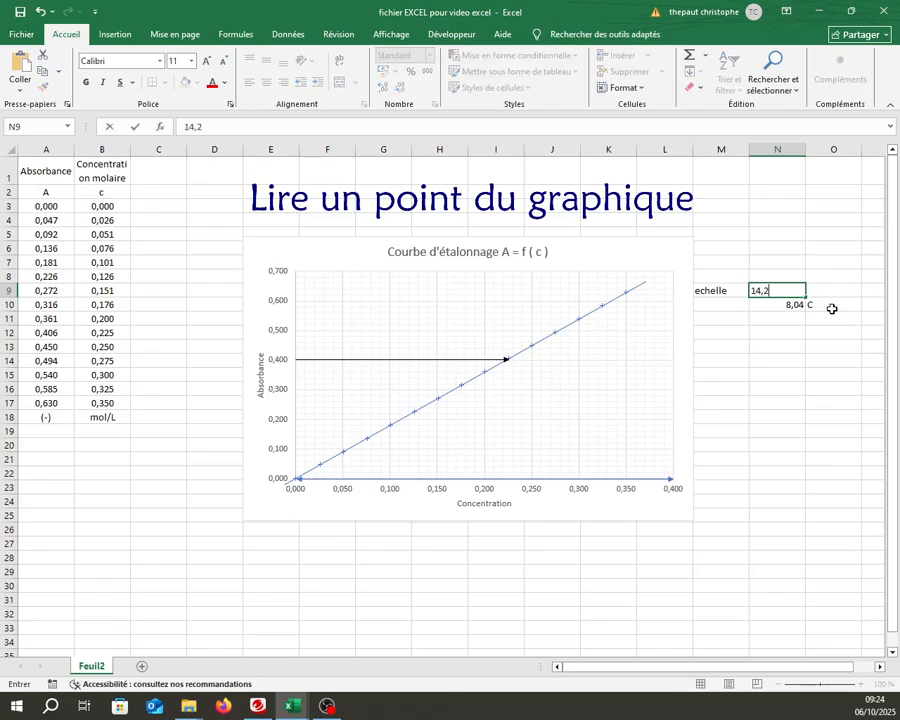
type("1")
key("Tab")
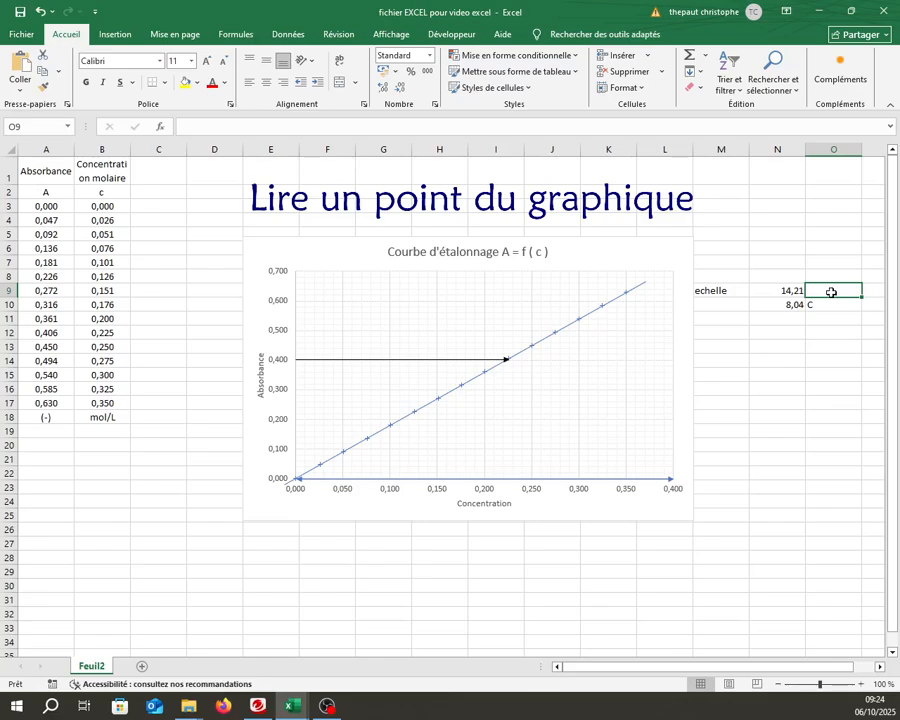
type("=0,400-0")
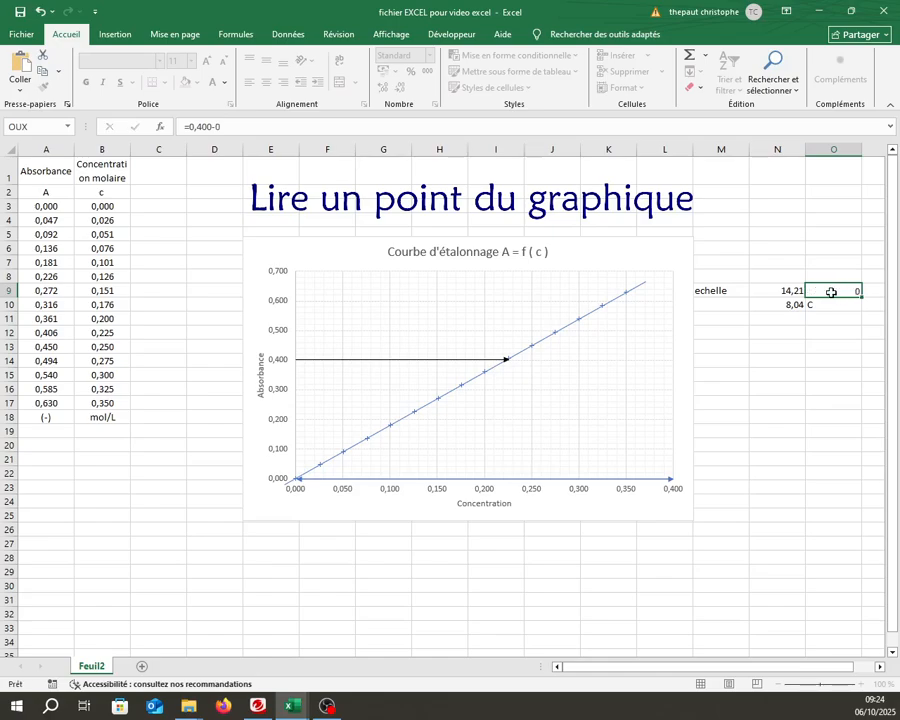
- Confirm the axis range formula in O9 and replace the content of O10 with the formula =O9*N10/N9
key("Return")
left_click(831, 292)
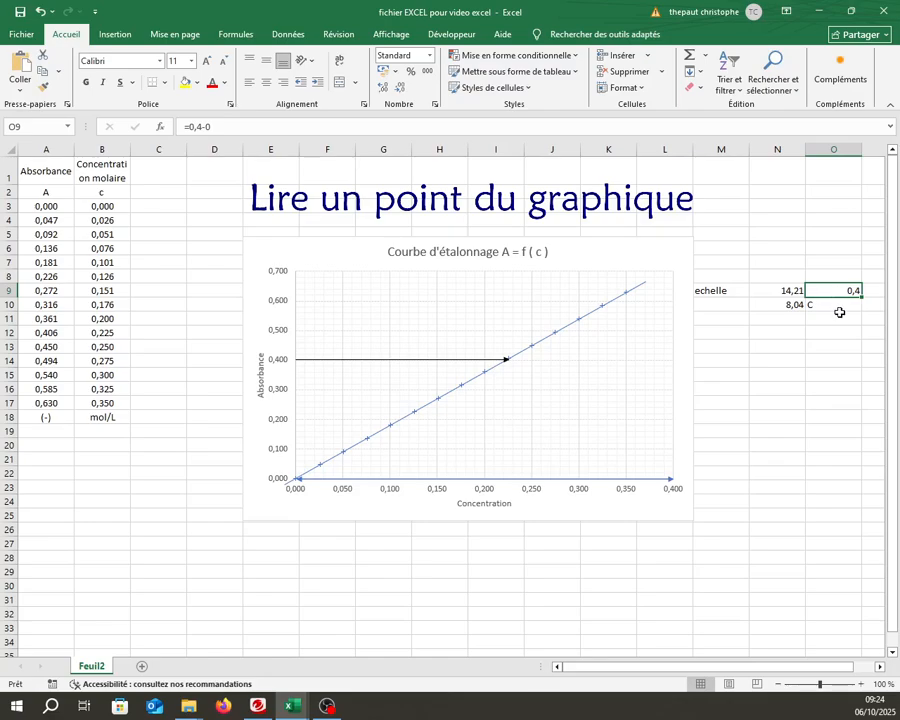
left_click(839, 305)
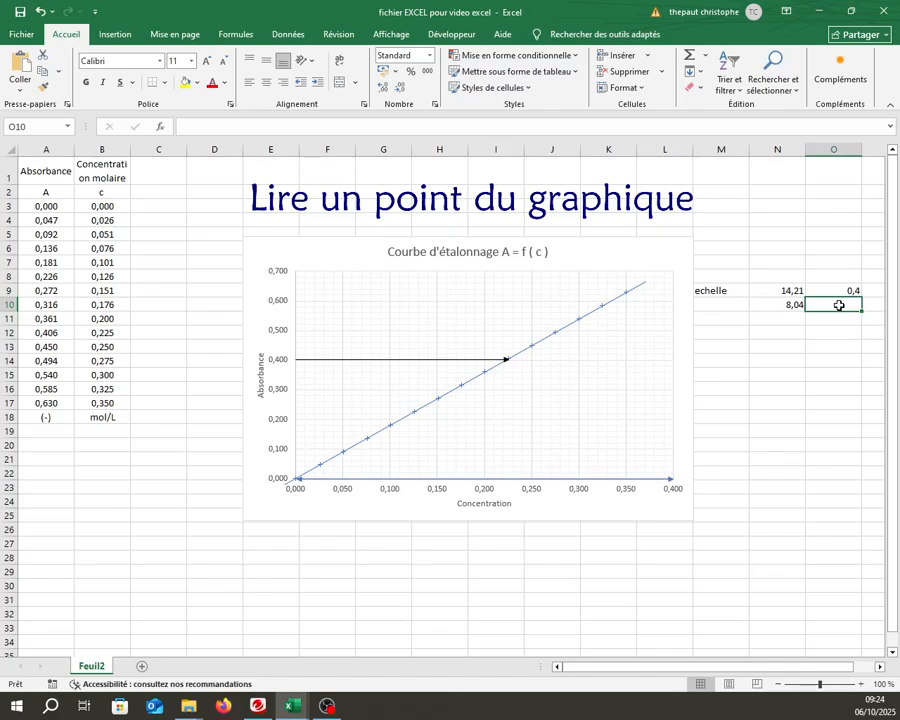
type("=")
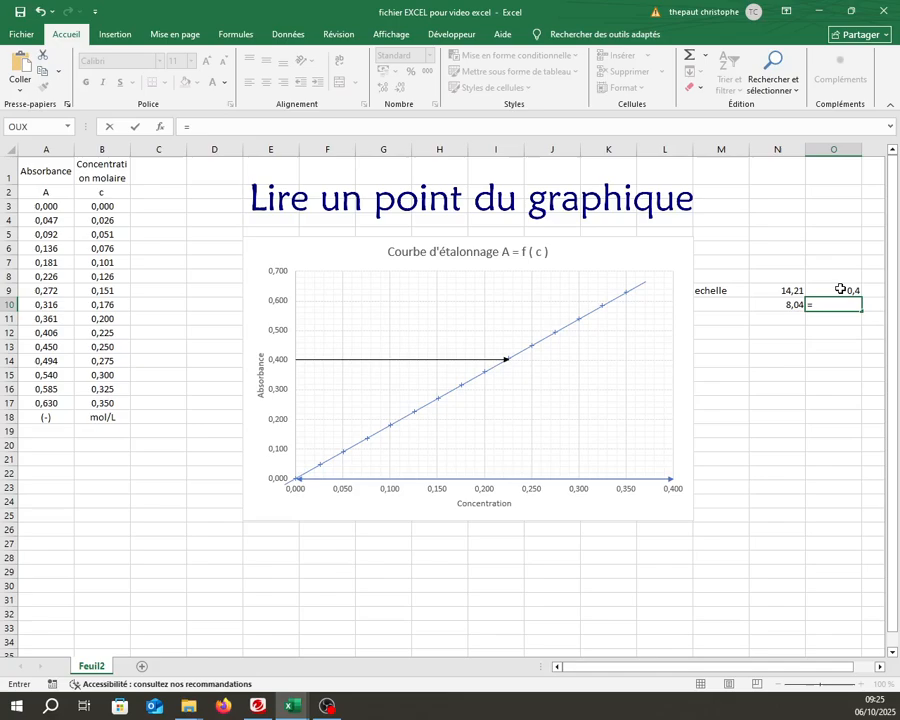
left_click(840, 289)
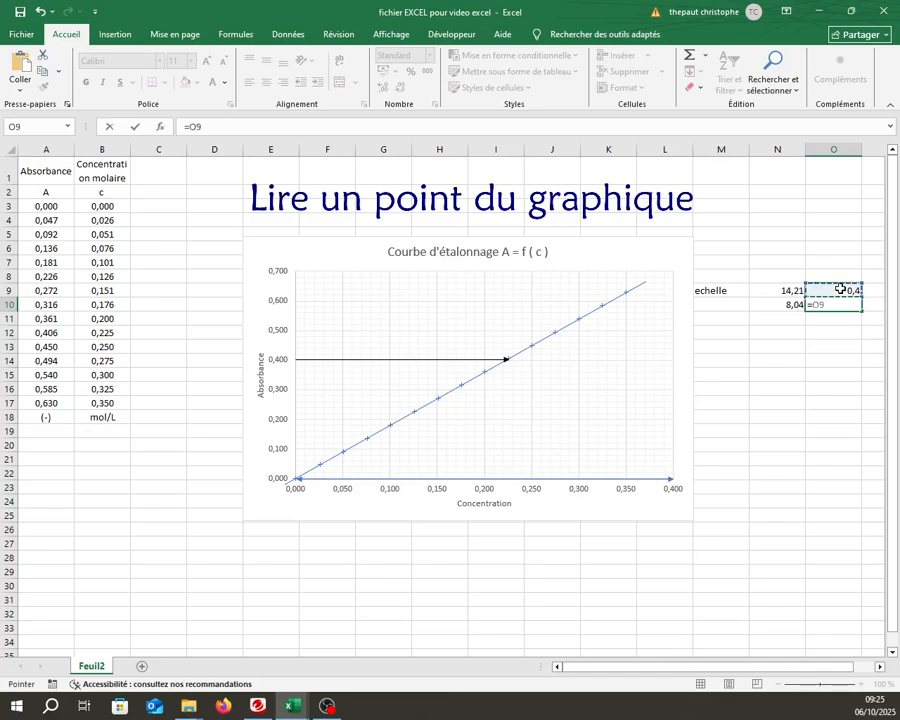
type("*")
left_click(784, 304)
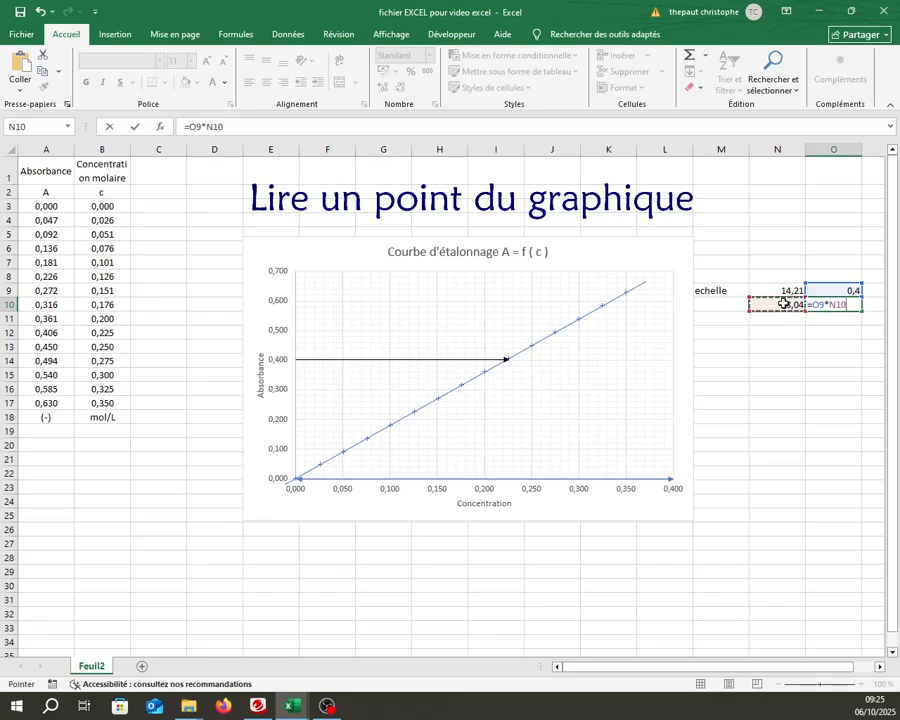
type("/")
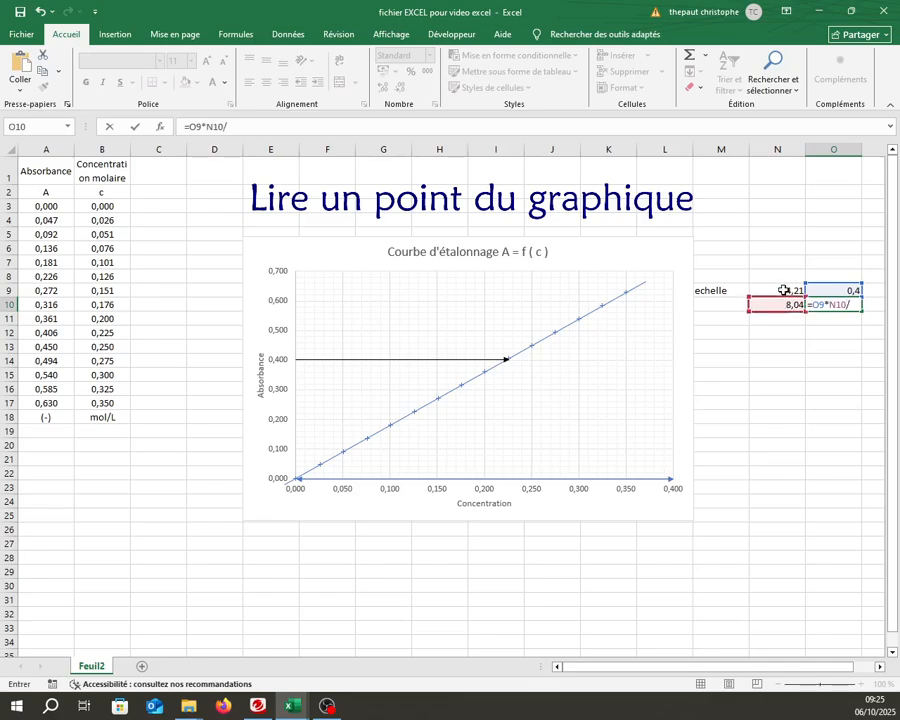
left_click(784, 290)
key("Return")
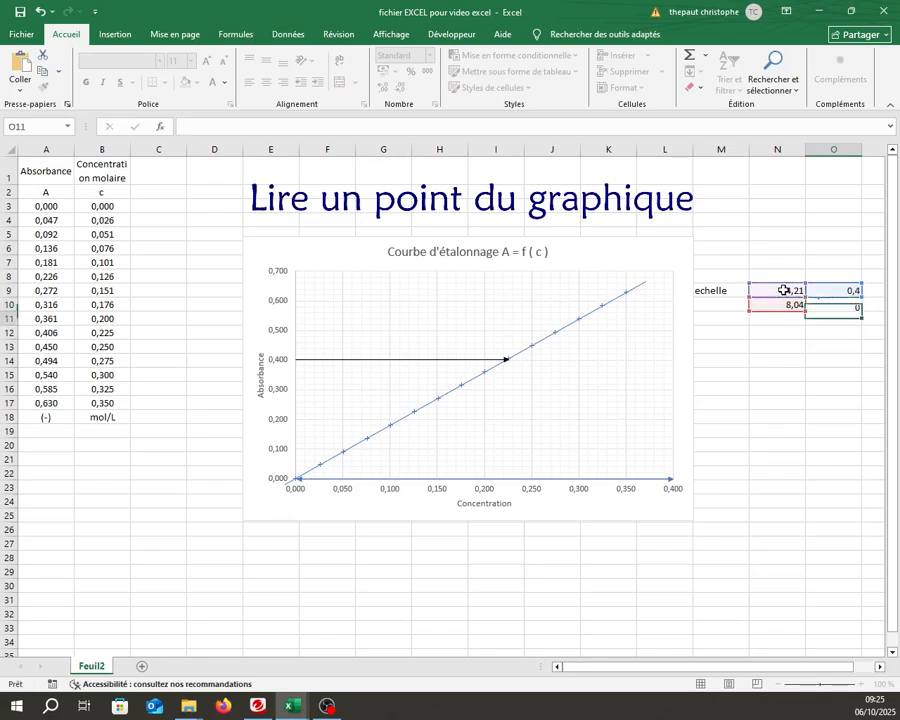
left_click(836, 305)
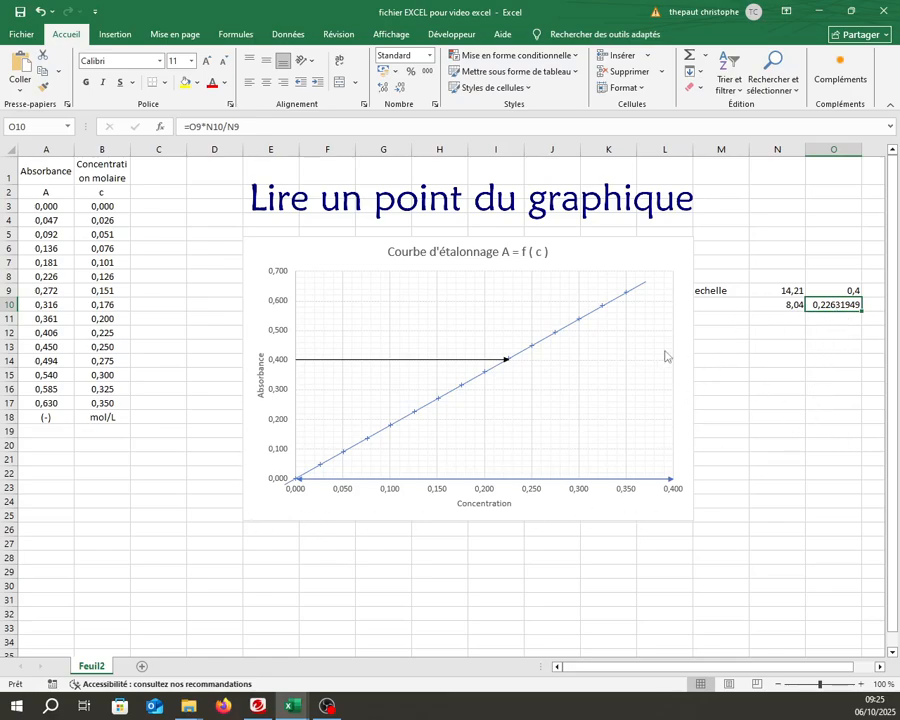
left_click(712, 306)
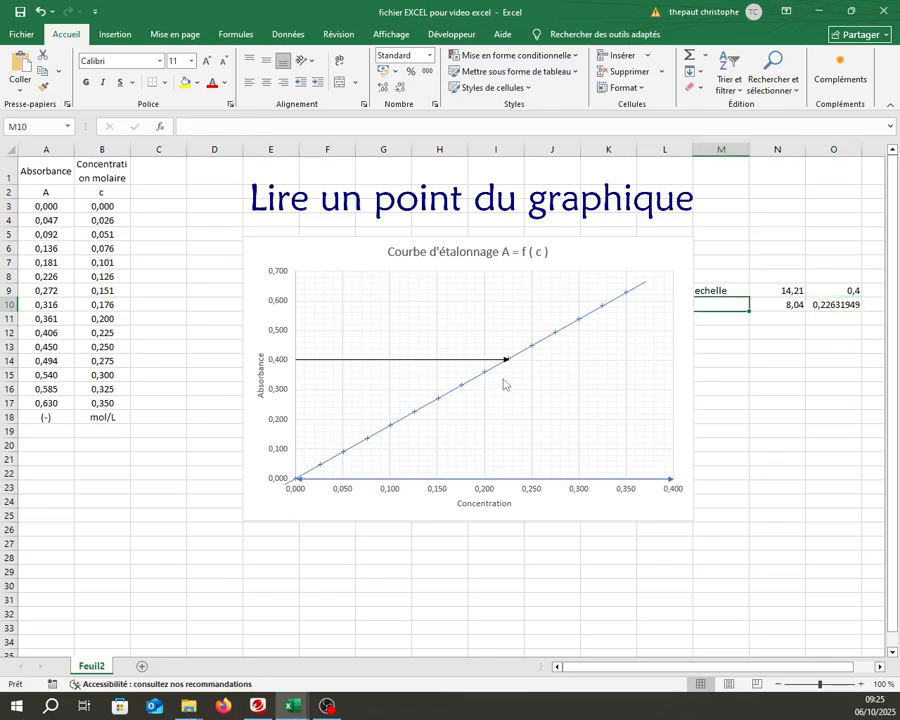
- Draw an arrow about 4.55 cm tall from the curve at absorbance 0,400 down to the concentration axis
left_click(116, 36)
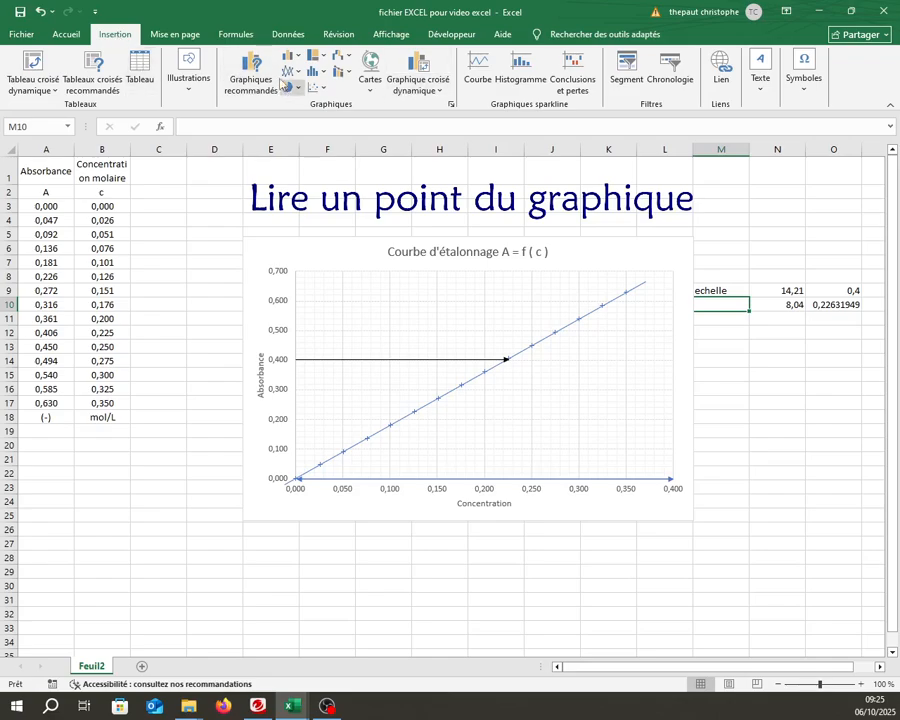
left_click(188, 76)
left_click(213, 125)
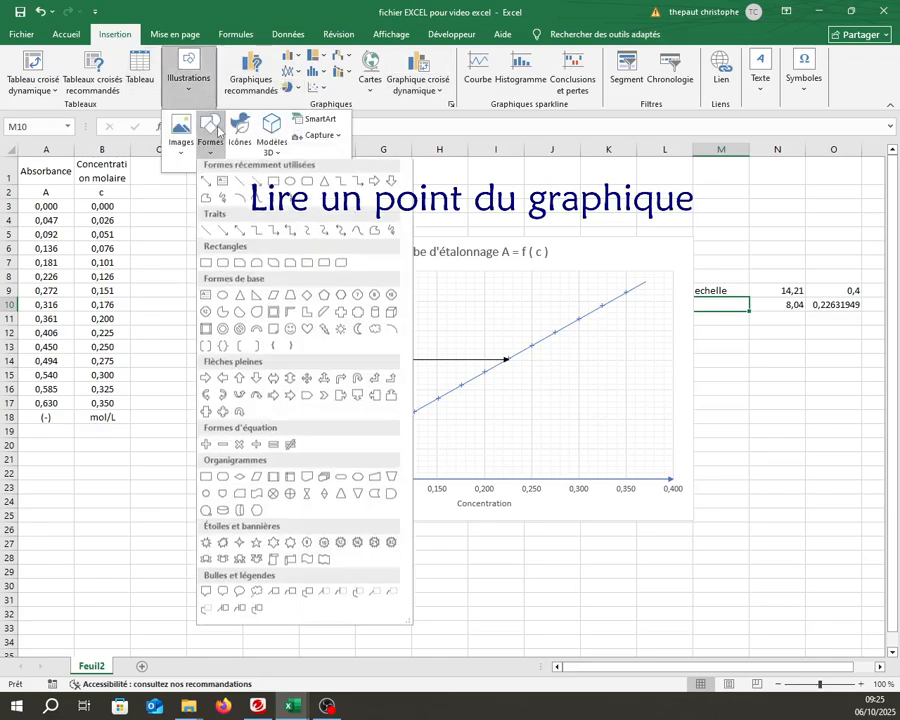
left_click(226, 184)
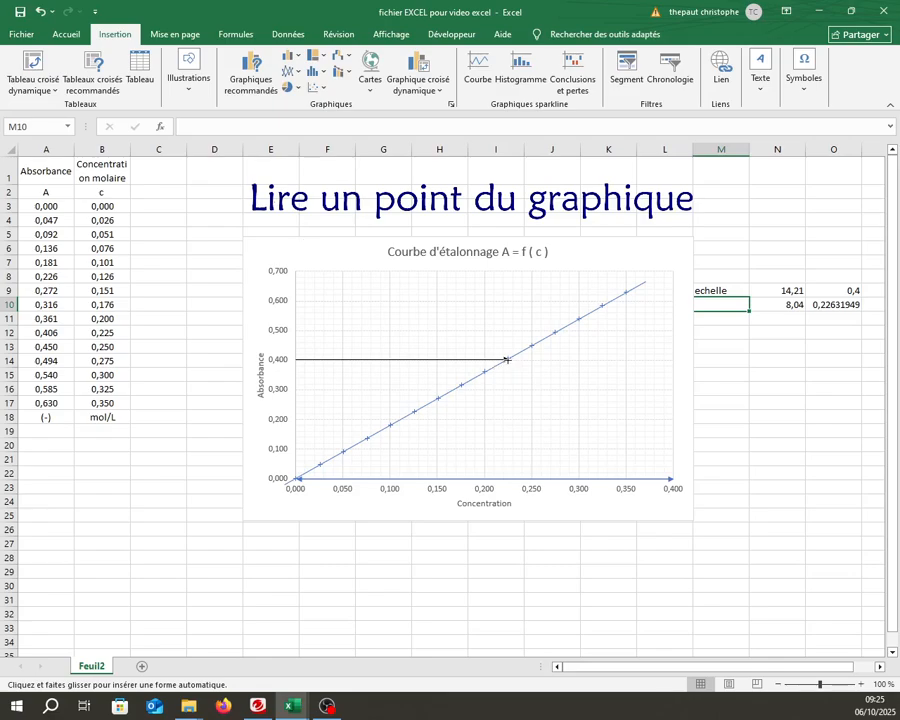
left_click_drag(507, 359, 506, 479)
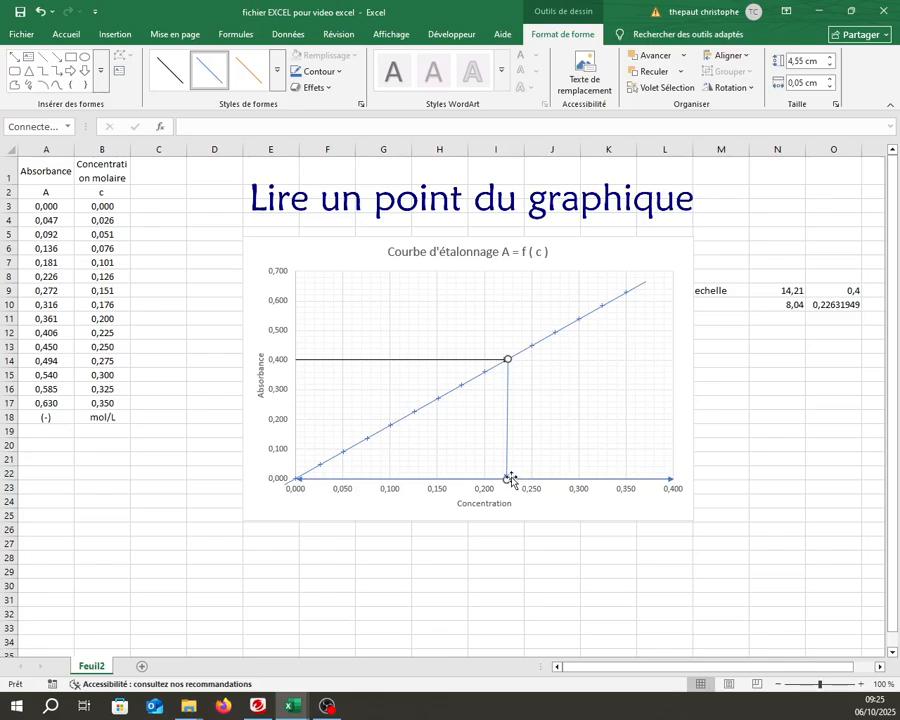
- Straighten the arrow dropping to the concentration axis by setting its width to 0 cm, and deselect it
left_click(808, 83)
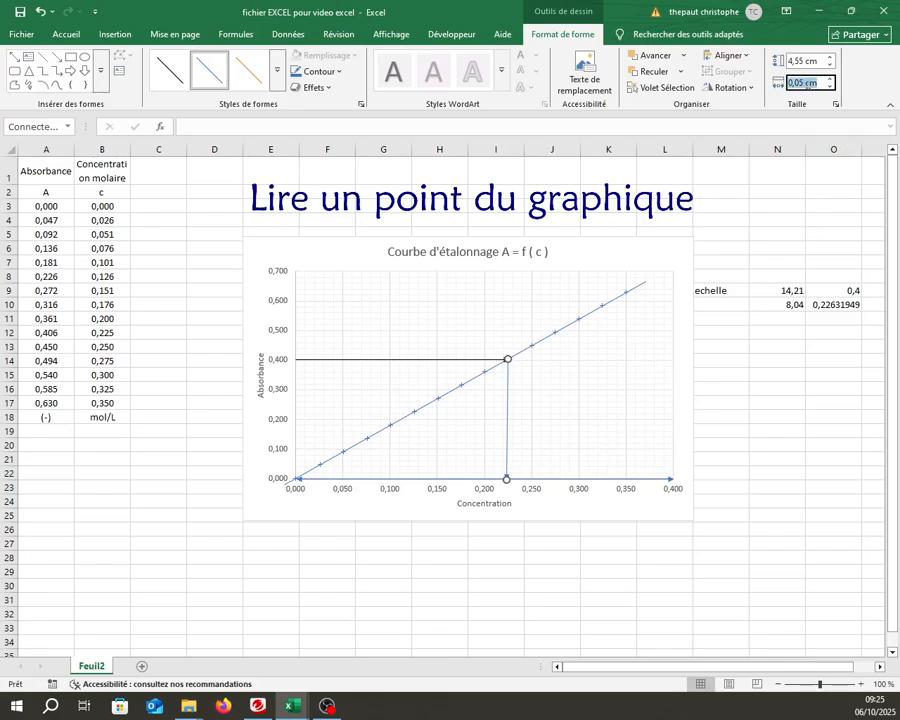
type("0")
key("Return")
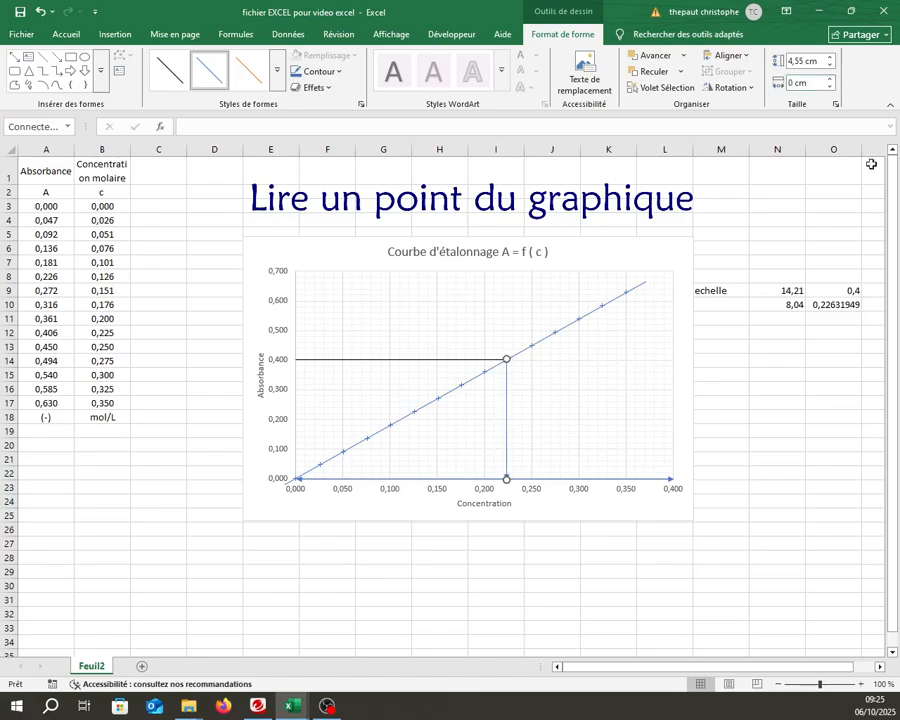
left_click(717, 469)
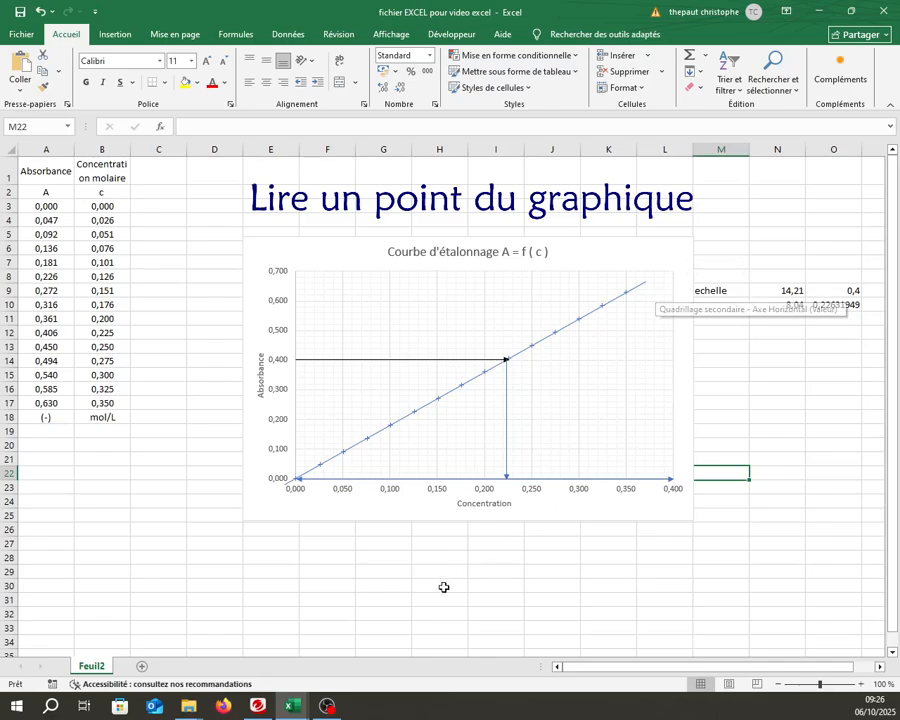
- Switch to the Classeur1 workbook and draw an arrow about 11.64 cm tall from the spectrum's highest peak down to the wavelength axis
mouse_move(287, 710)
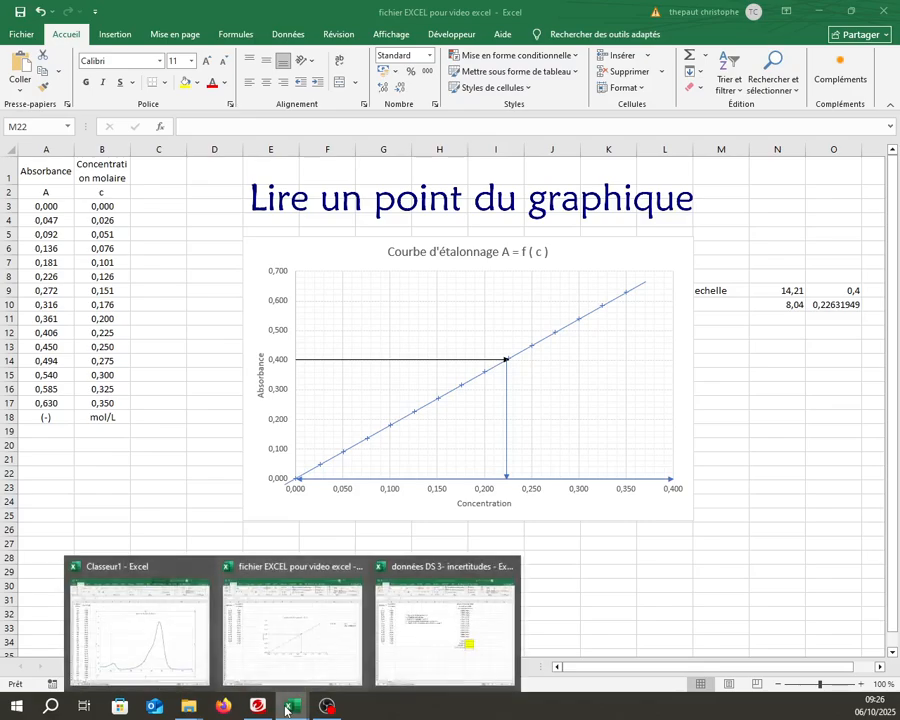
left_click(150, 620)
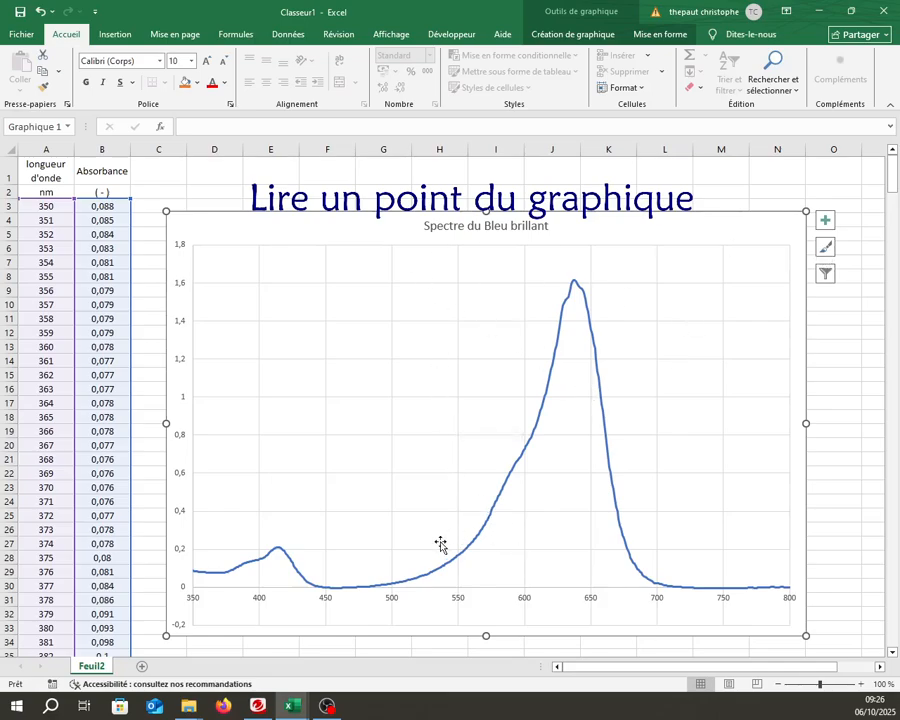
left_click(115, 34)
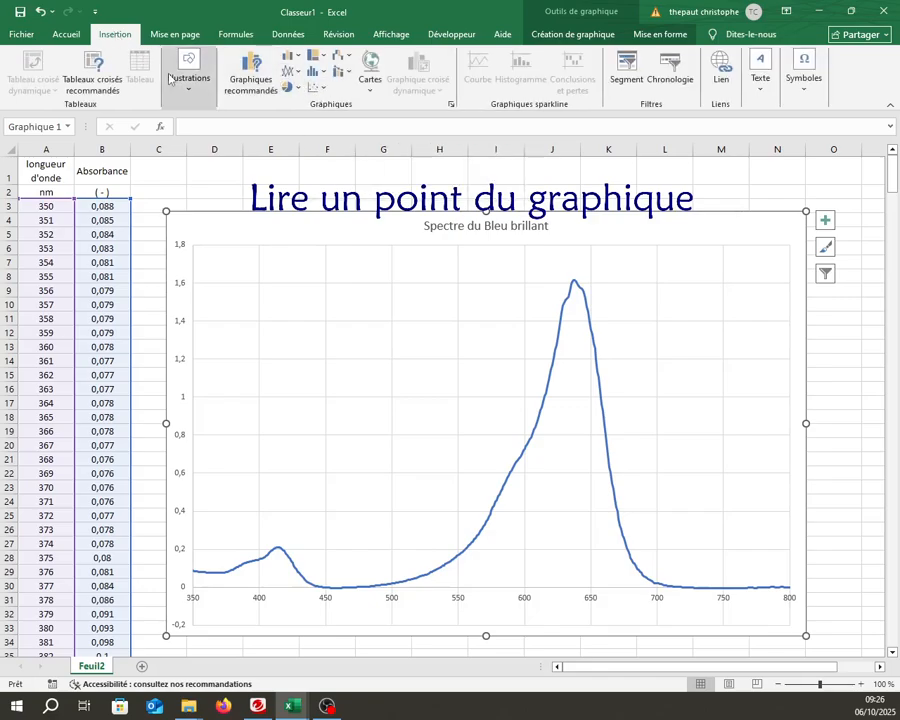
left_click(188, 80)
left_click(208, 132)
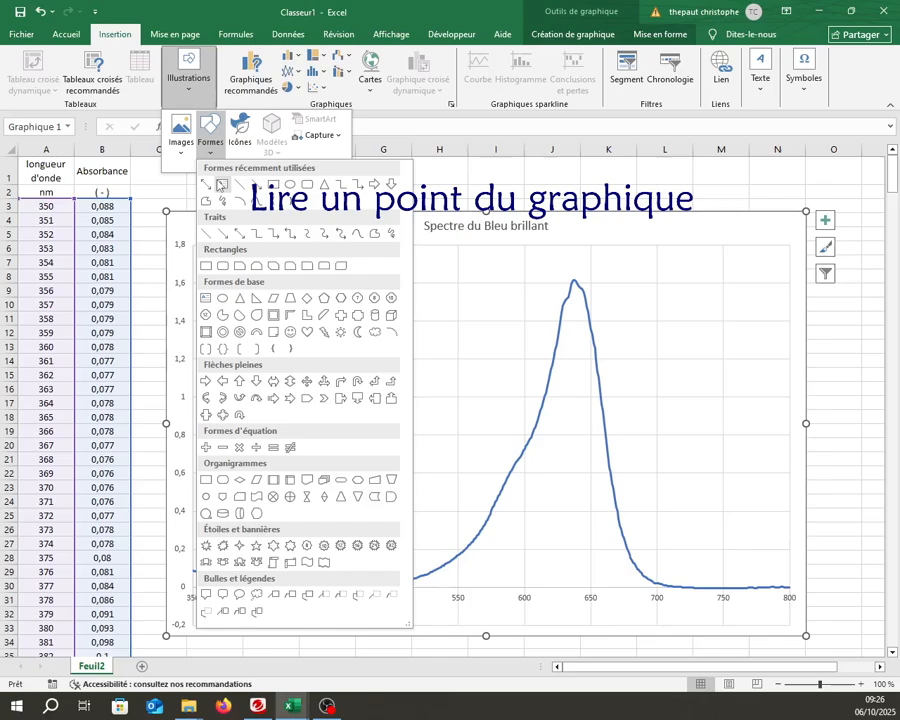
left_click(208, 185)
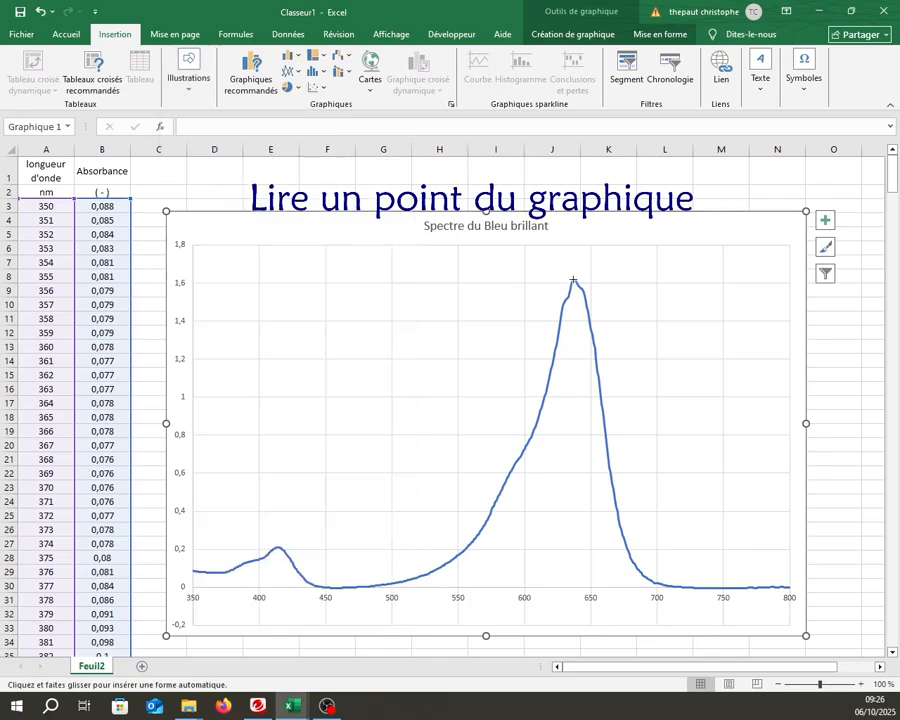
mouse_move(573, 280)
left_mouse_down()
mouse_move(558, 392)
mouse_move(562, 587)
mouse_move(576, 588)
left_mouse_up()
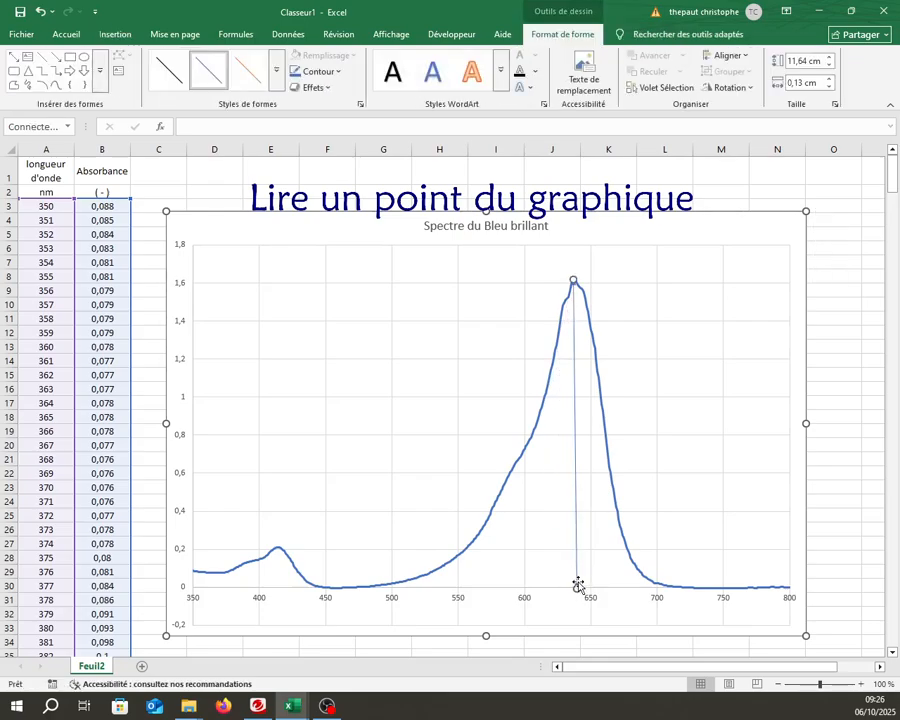
- Set the peak arrow's width to 0 cm and give it the black line style
left_click(800, 83)
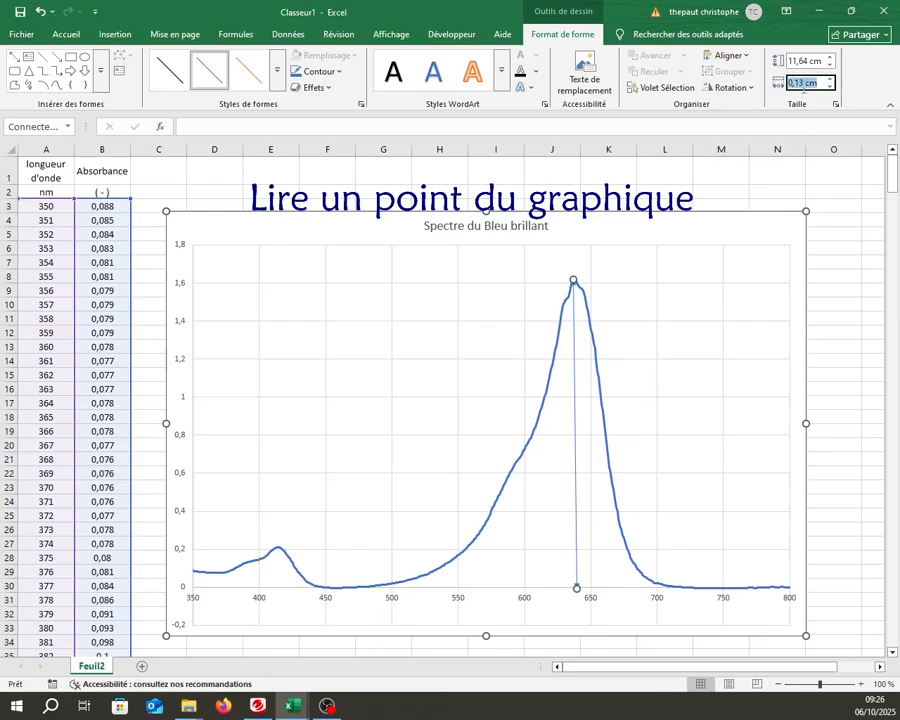
type("0")
key("Return")
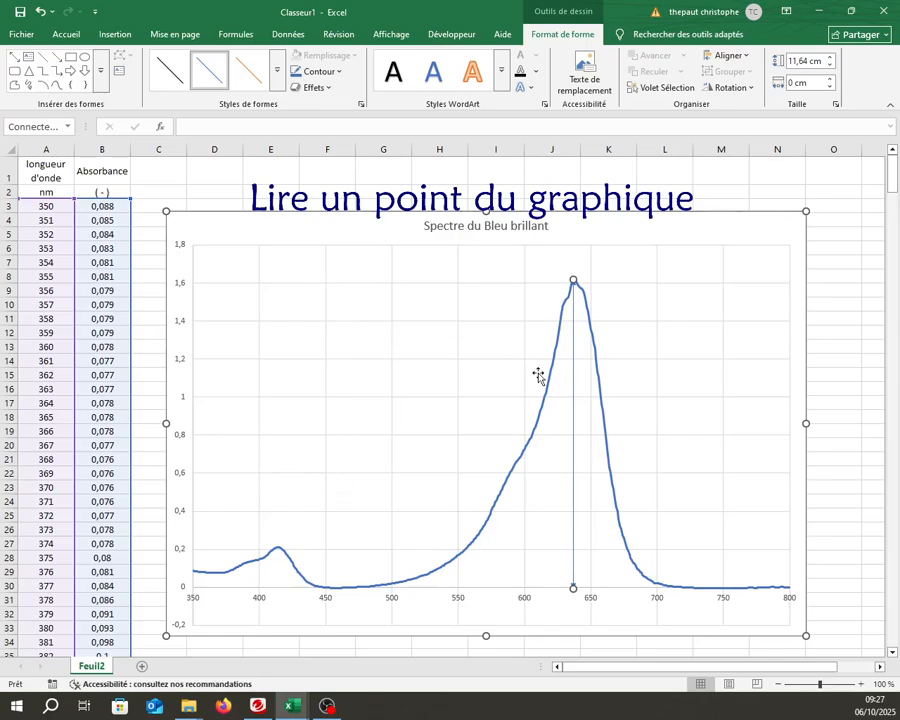
left_click(167, 86)
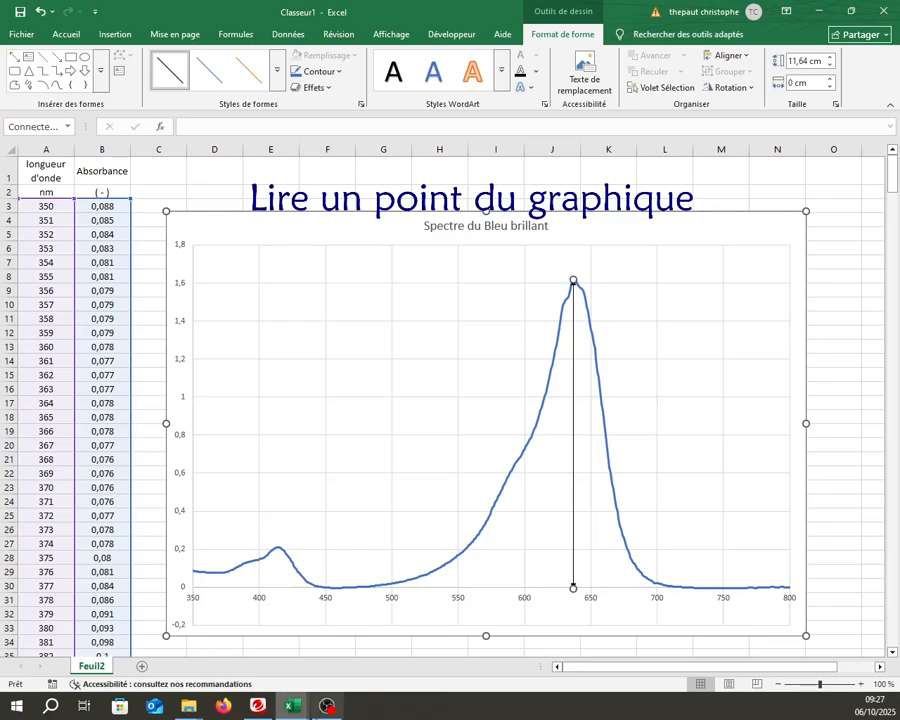
- Return to the workbook "fichier EXCEL pour video excel" and add a linear trendline to the calibration chart, displaying its equation and R²
mouse_move(289, 708)
left_click(296, 645)
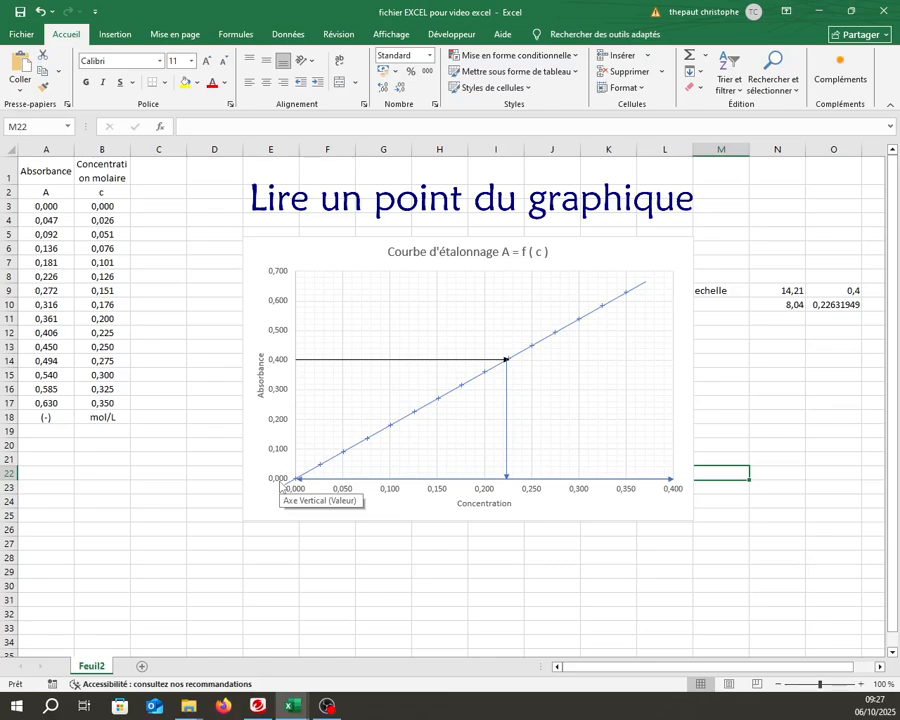
left_click(680, 256)
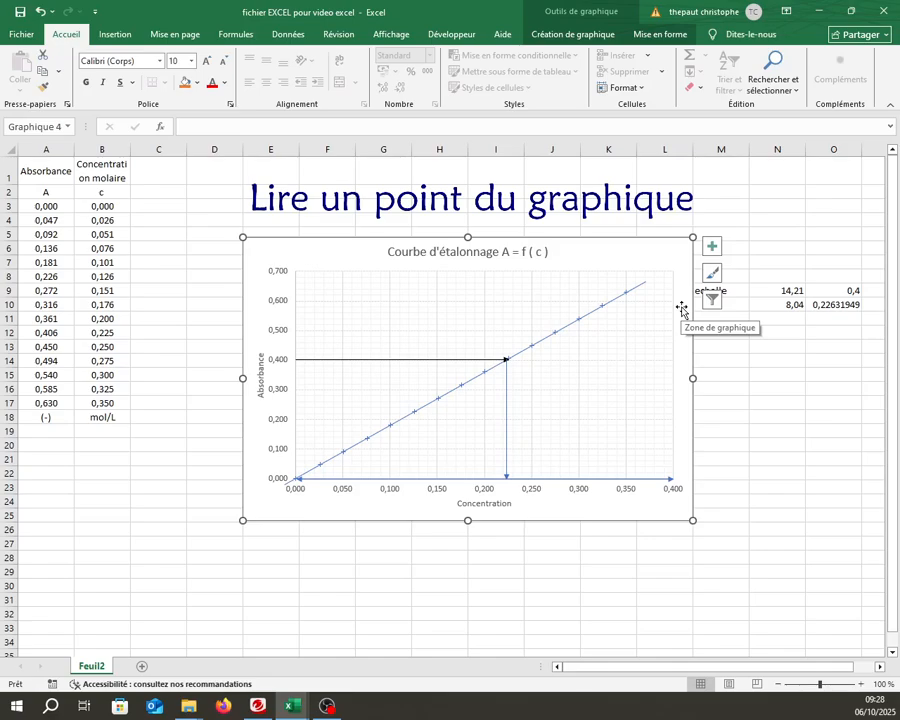
left_click(713, 250)
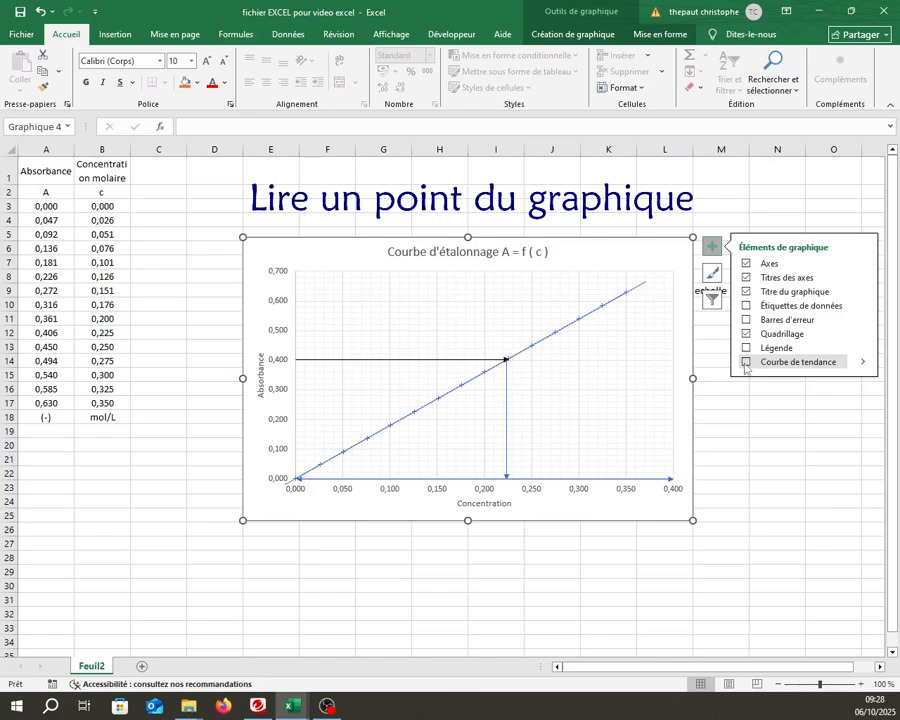
left_click(864, 364)
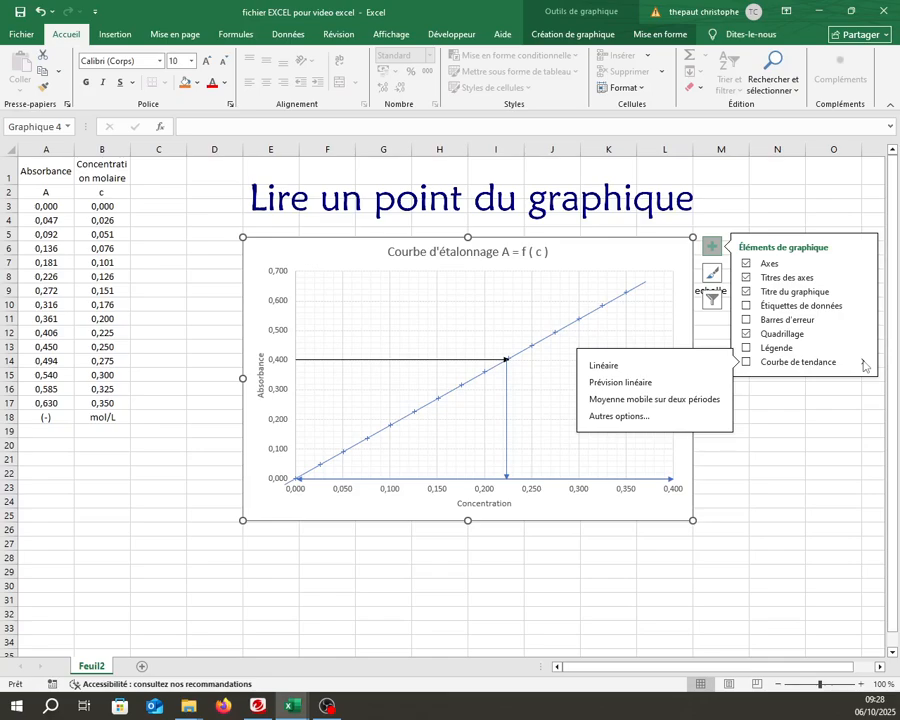
left_click(601, 425)
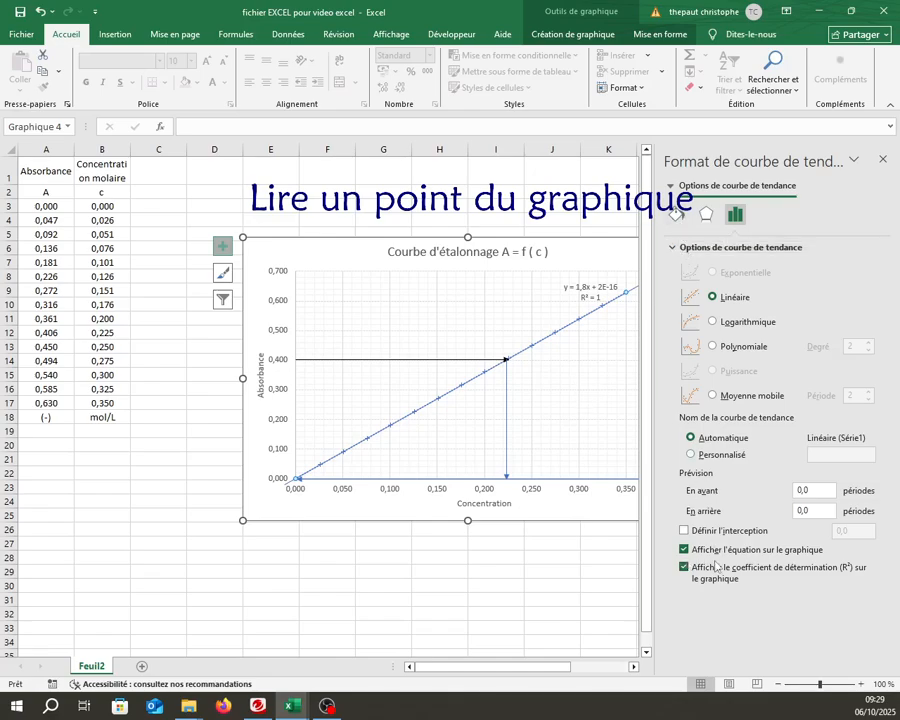
left_click(883, 162)
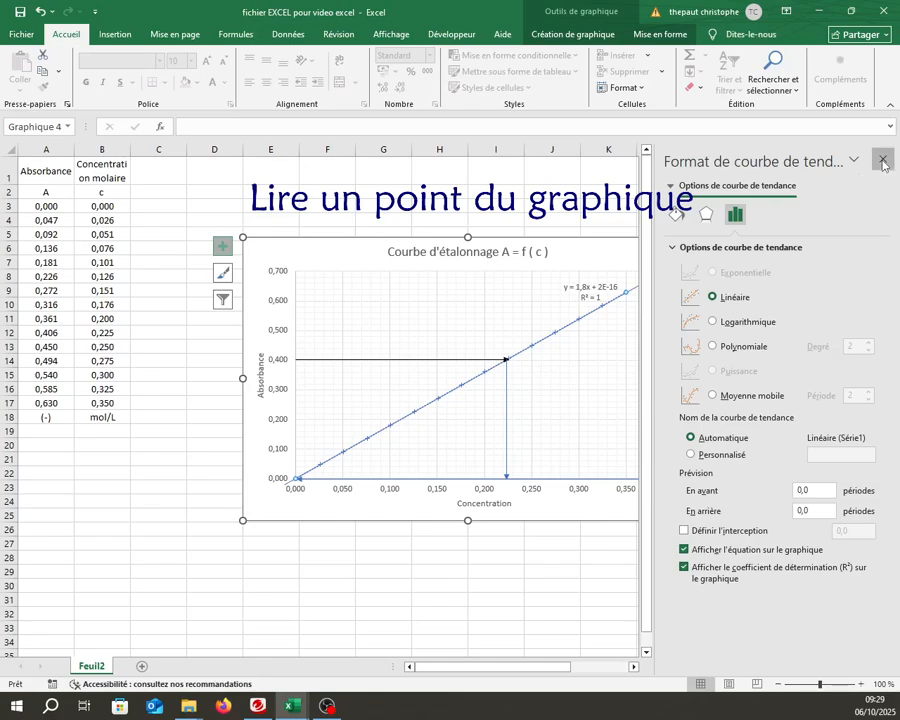
- Move the trendline equation label off the line into the clear area beside it and give it a solid light green fill
left_click(581, 296)
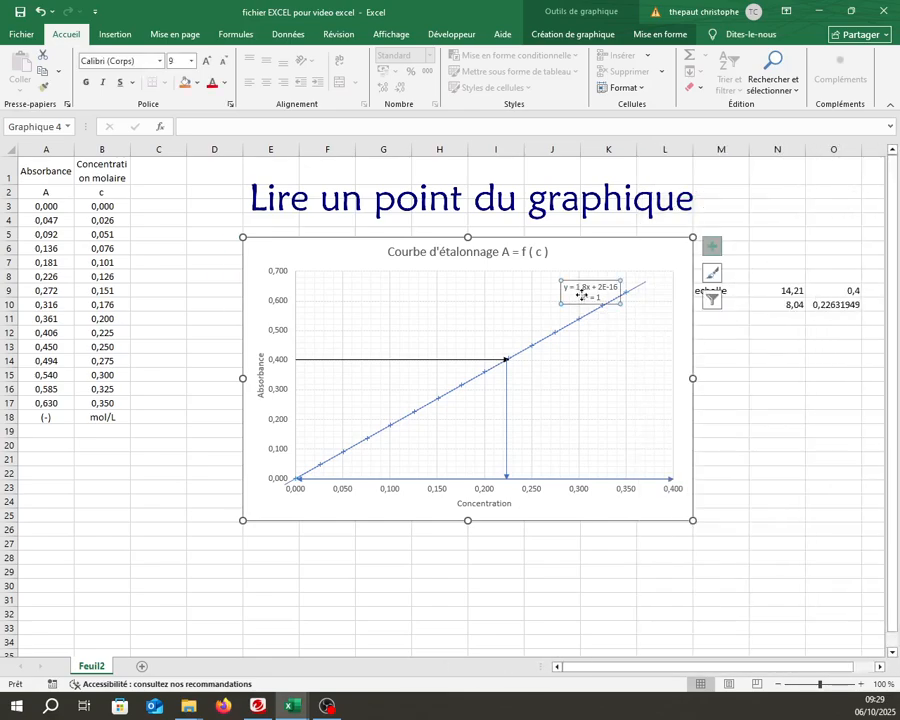
left_click_drag(561, 281, 537, 304)
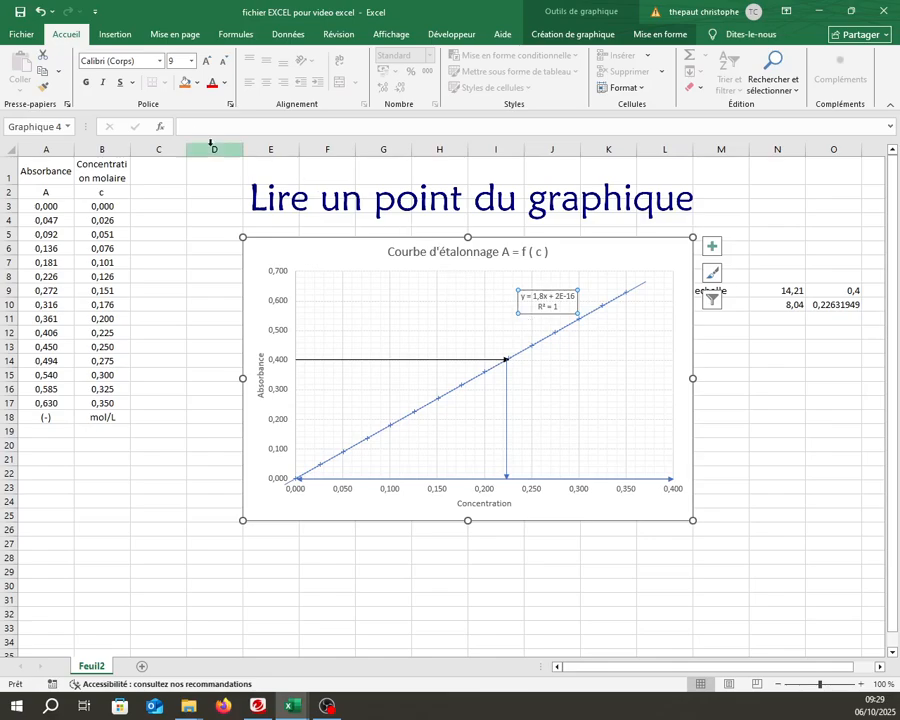
left_click(660, 34)
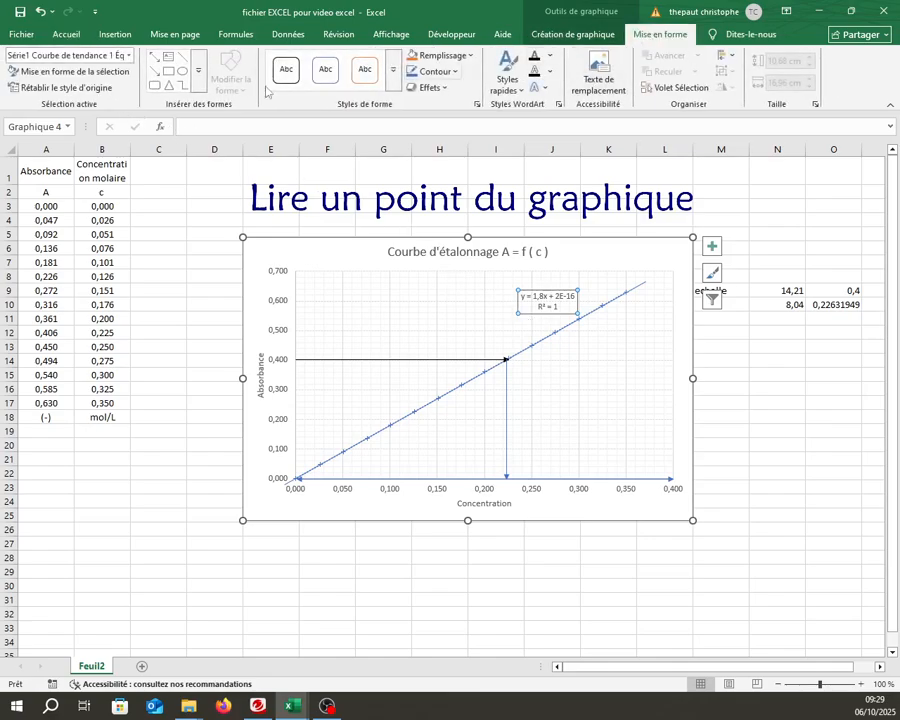
left_click(87, 56)
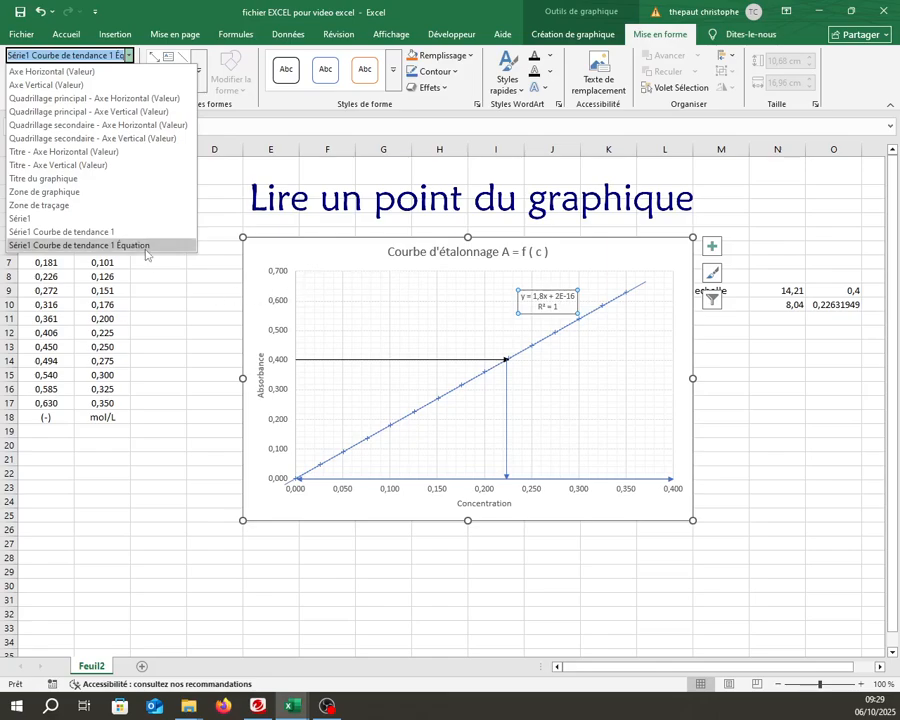
left_click(80, 245)
left_click(103, 74)
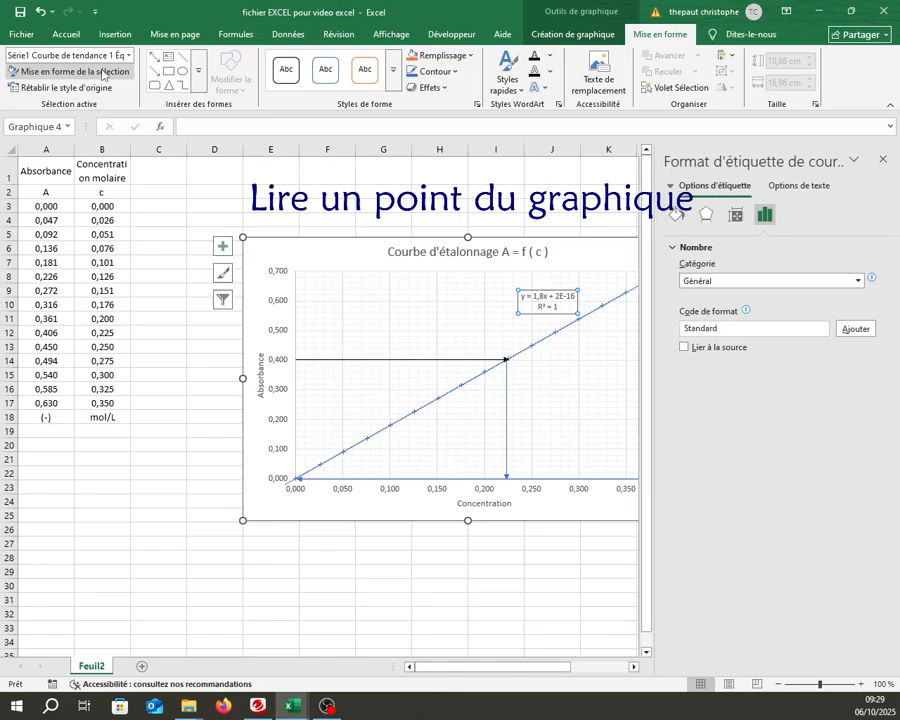
left_click(680, 218)
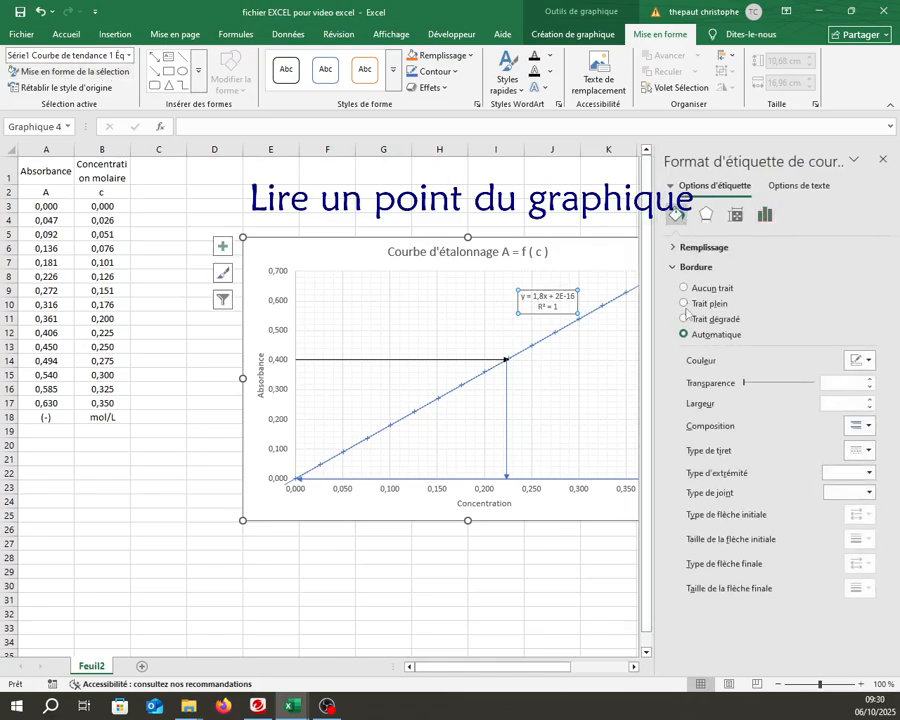
left_click(674, 250)
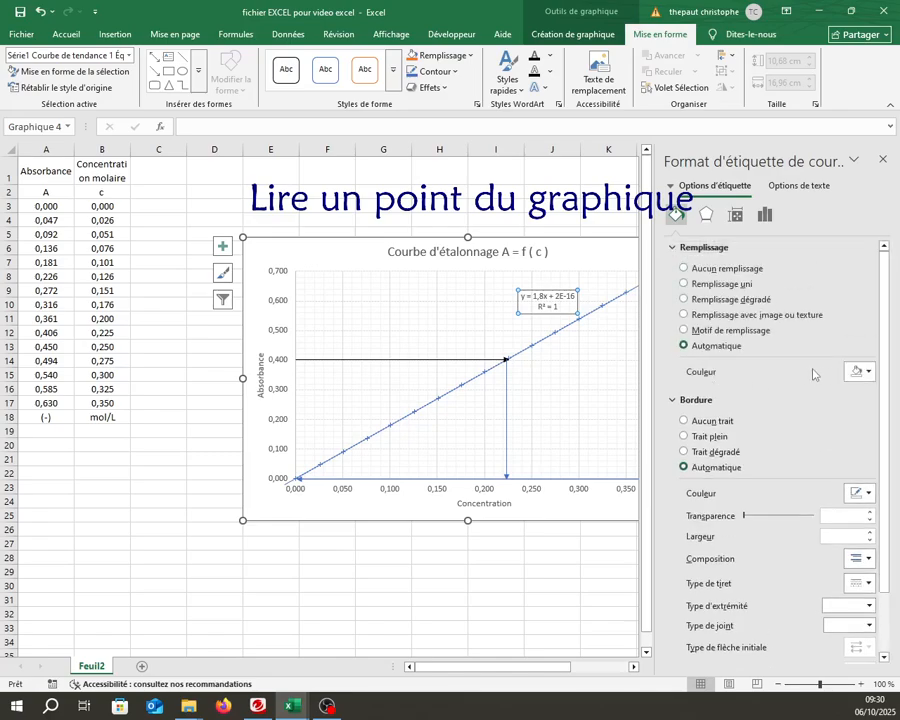
left_click(869, 373)
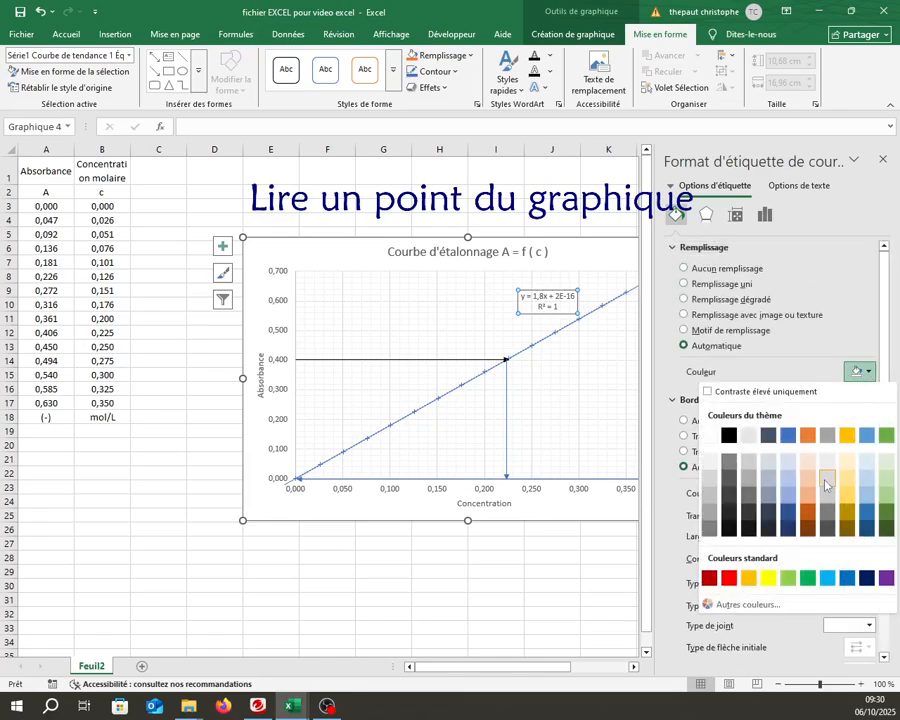
left_click(788, 578)
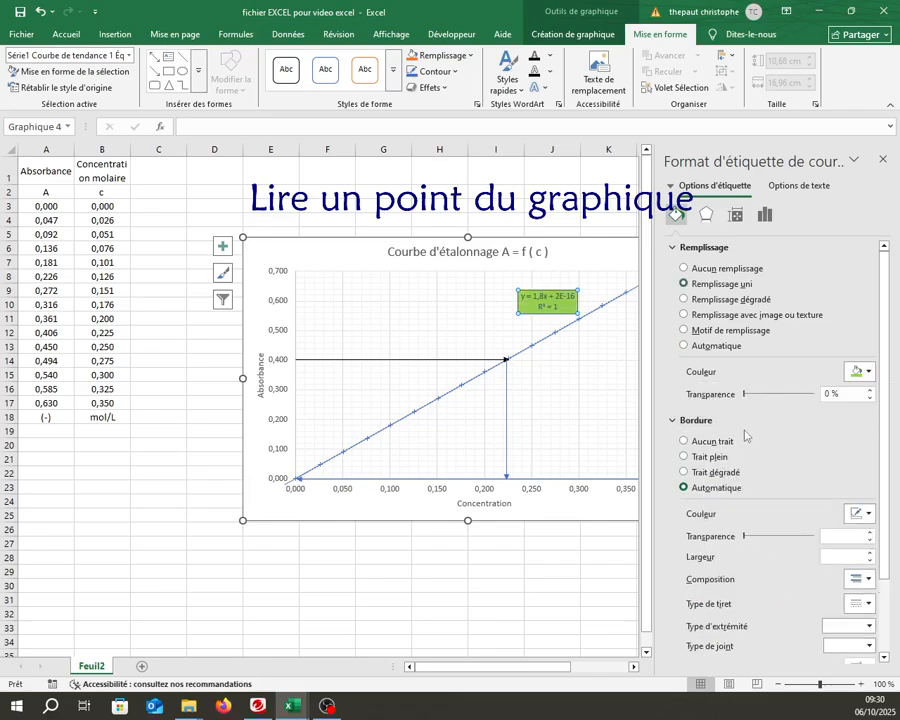
- Move the green equation label further up and away from the trendline, near the upper edge of the plot area
scroll(700, 508, "down", 1)
scroll(706, 508, "up", 1)
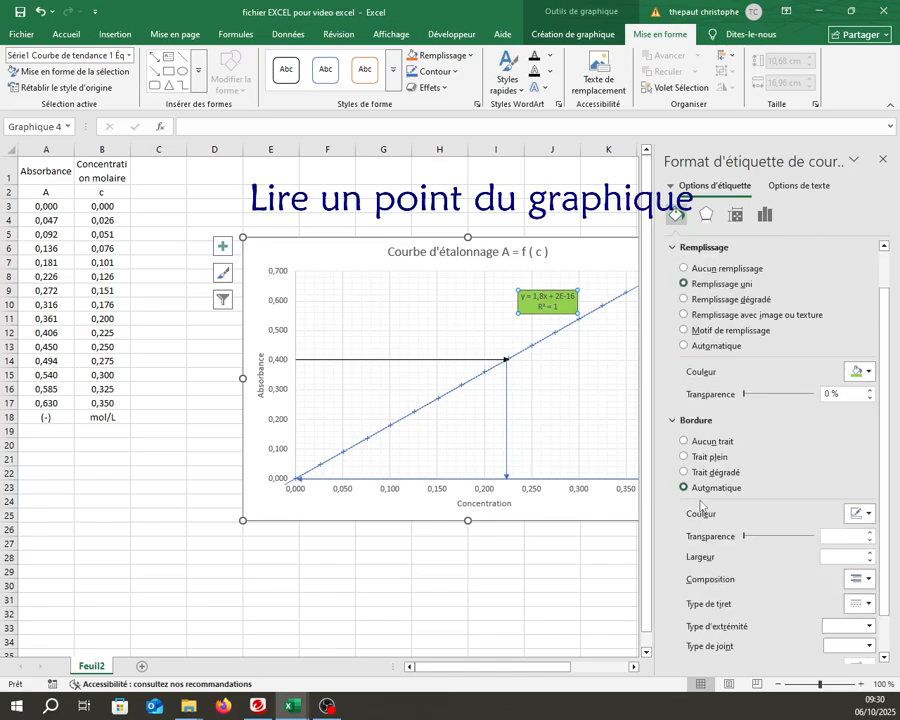
scroll(716, 466, "down", 1)
scroll(716, 466, "down", 1)
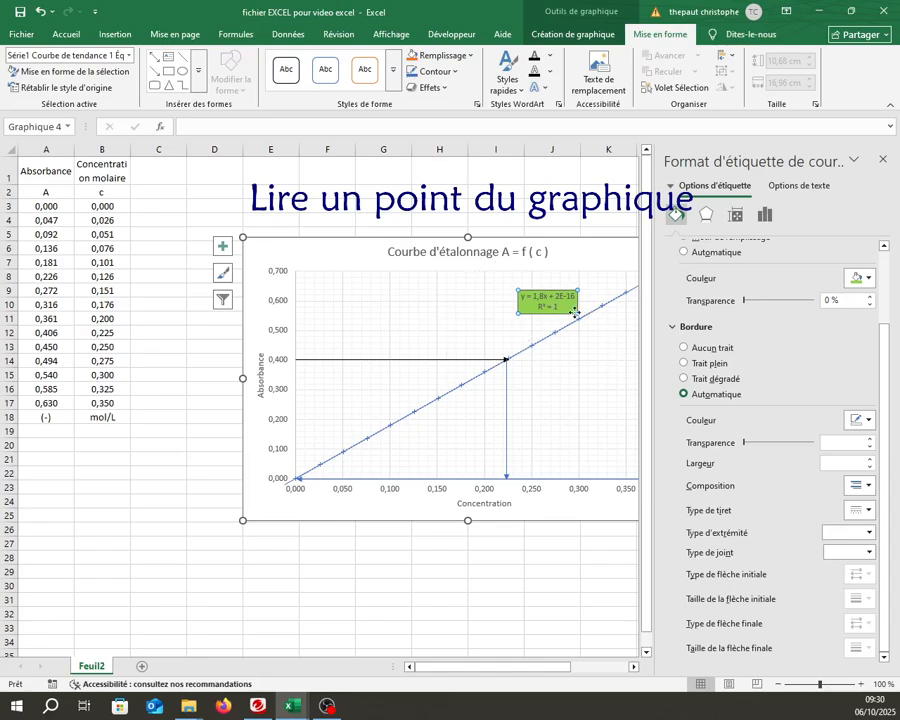
left_click_drag(575, 313, 546, 274)
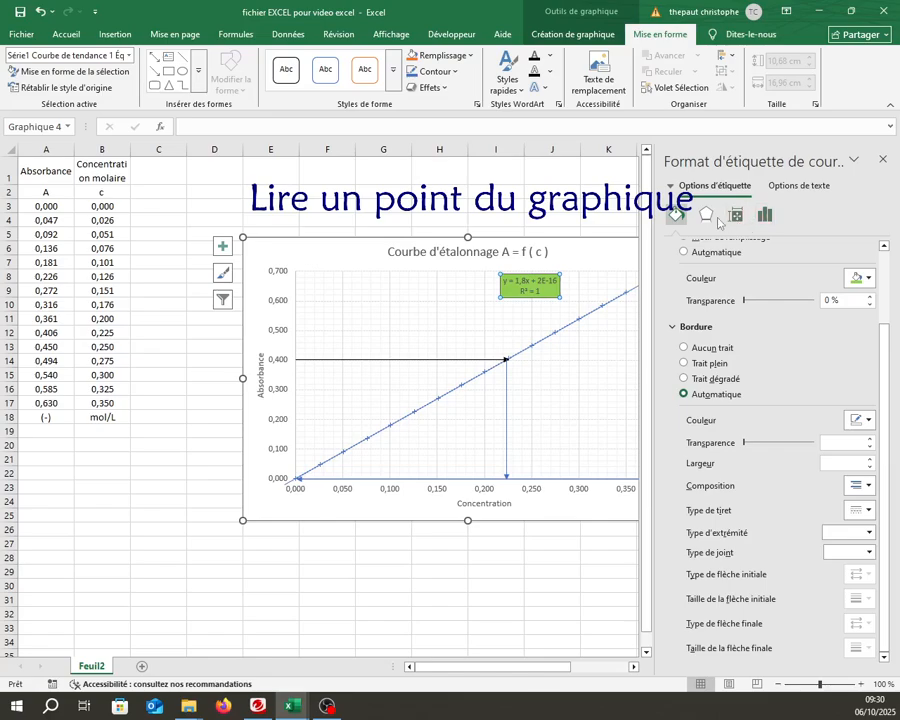
- Format the equation label's numbers with the Nombre category and 4 decimal places
left_click(797, 188)
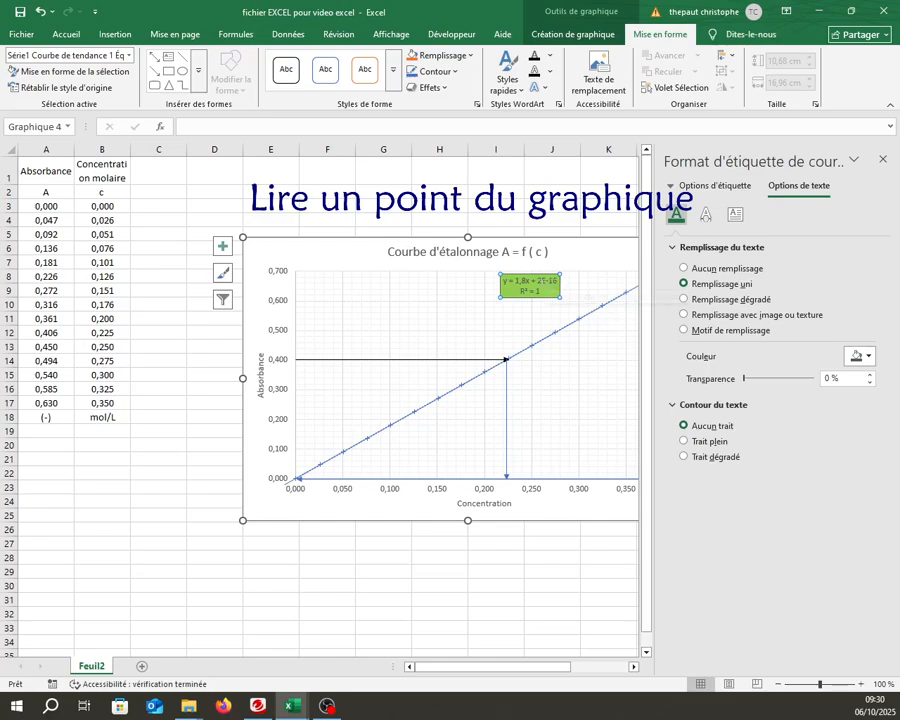
left_click(712, 186)
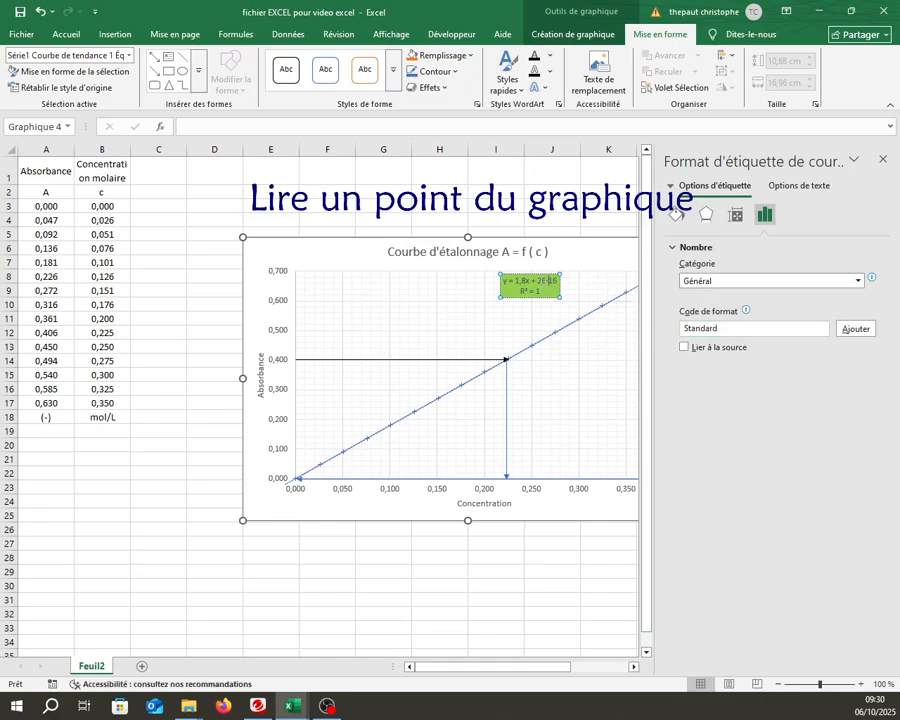
left_click(540, 271)
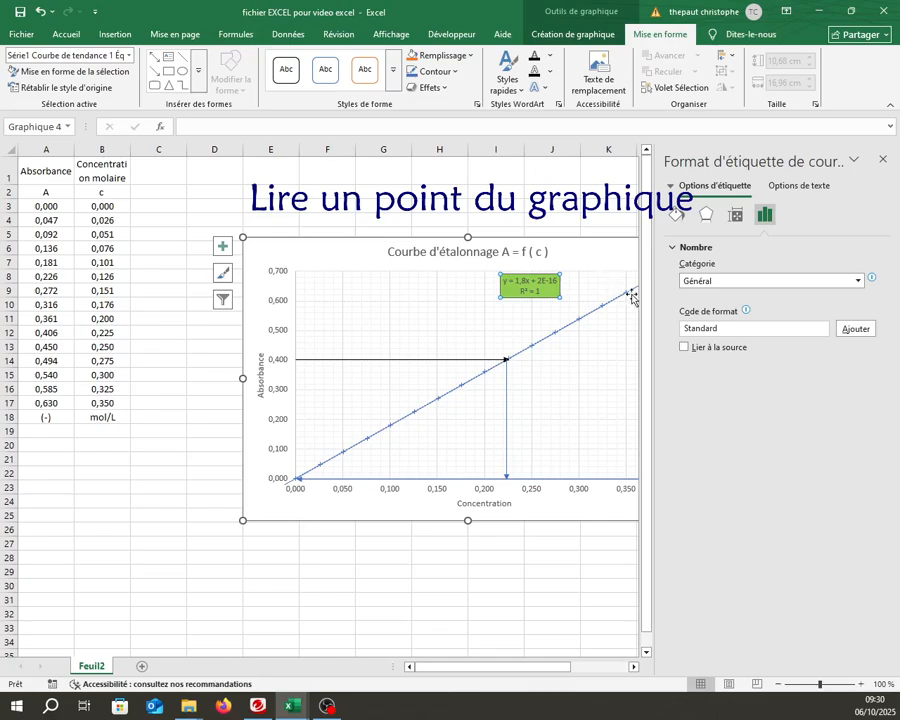
left_click(732, 283)
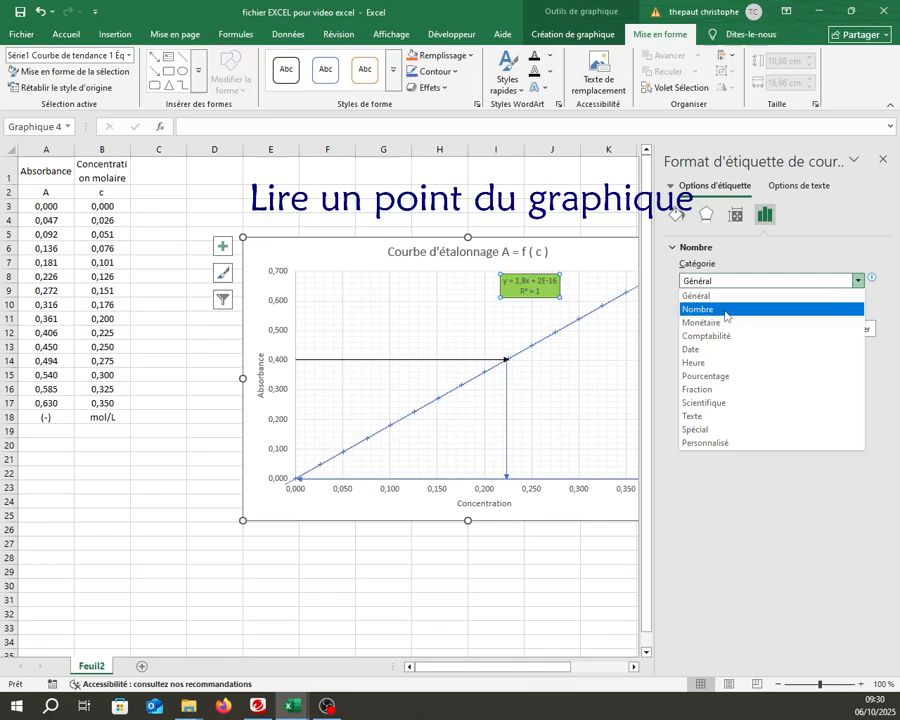
left_click(690, 309)
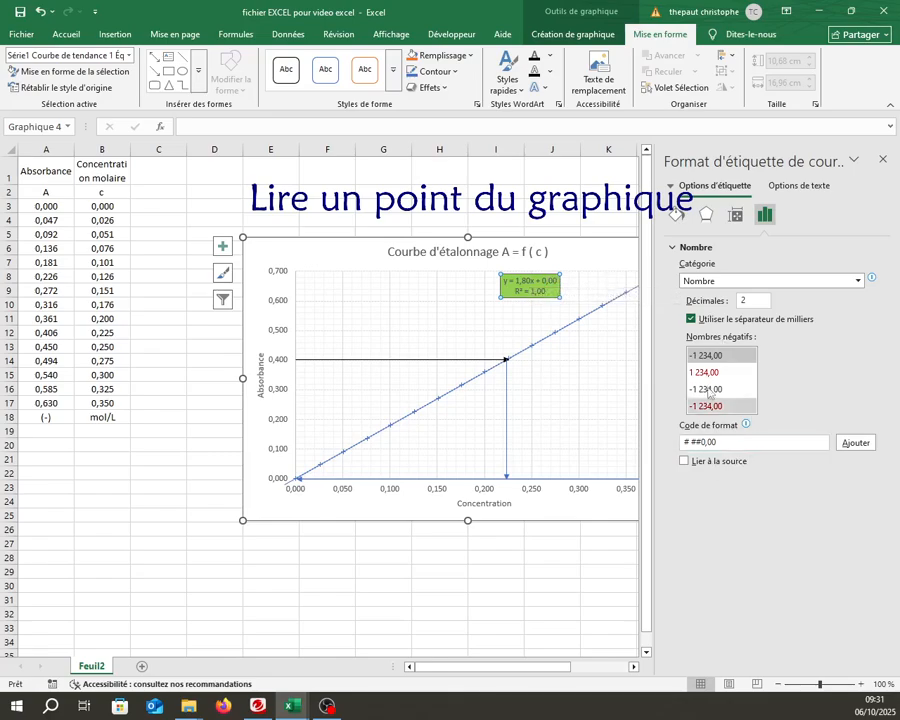
left_click(750, 302)
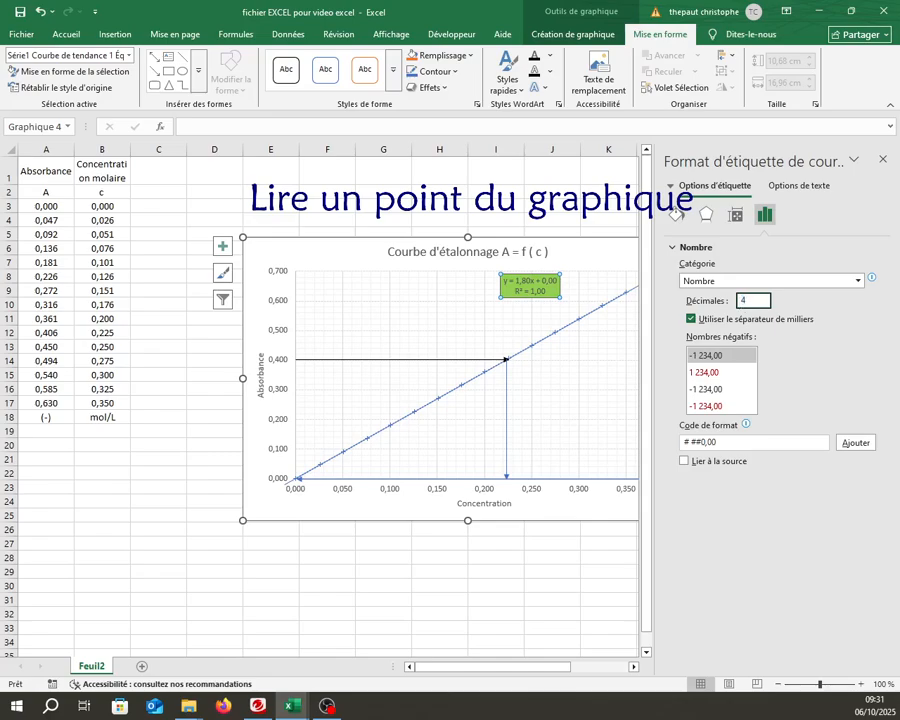
type("4")
key("Return")
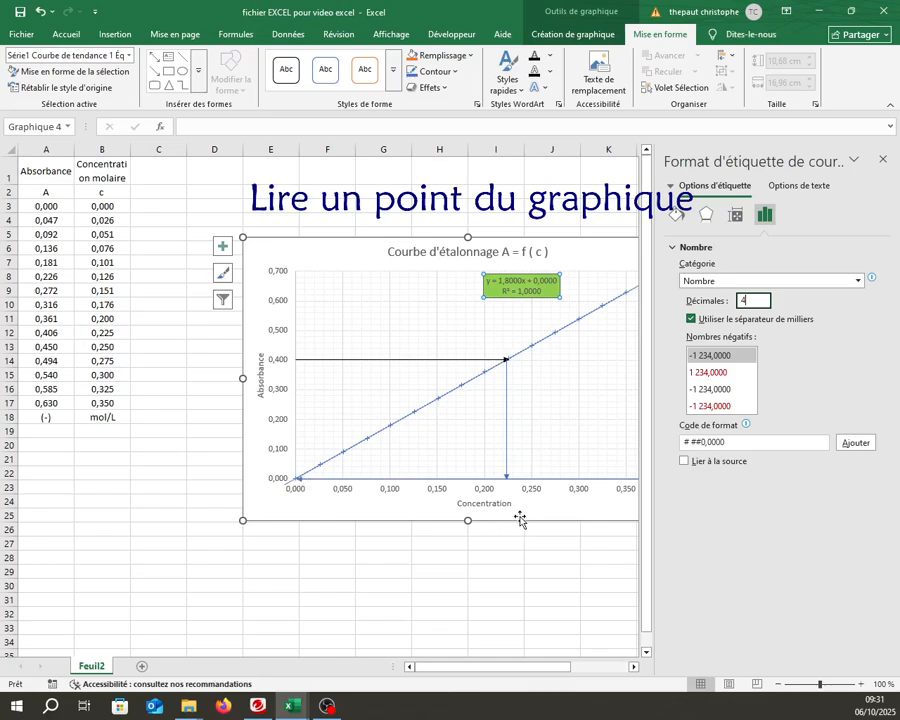
- Enter the calibration relation "A = 1,8 * c" as text in cell G2
left_click(575, 412)
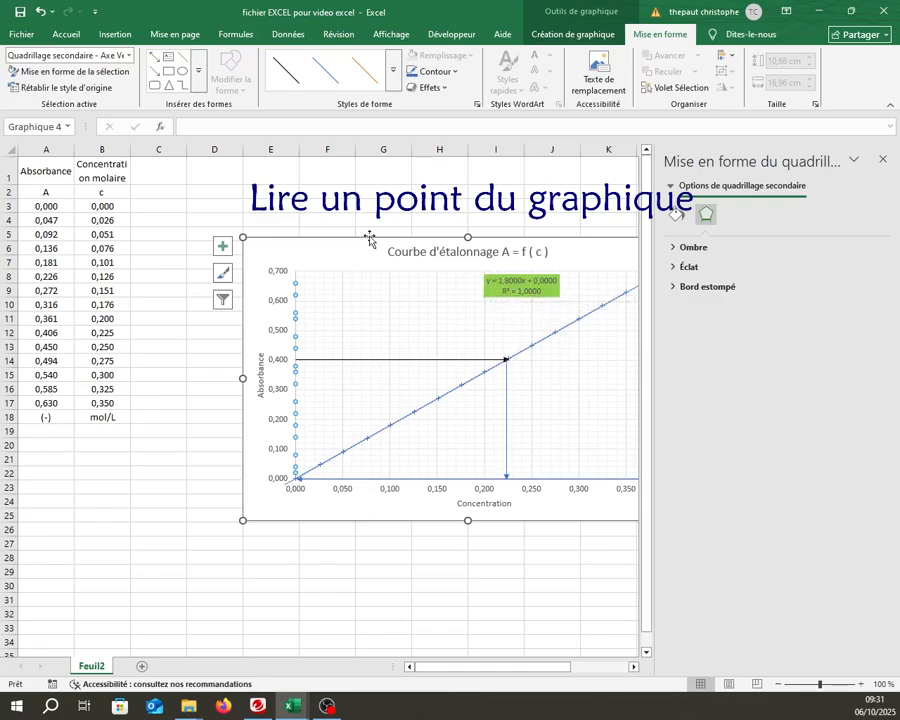
left_click(397, 189)
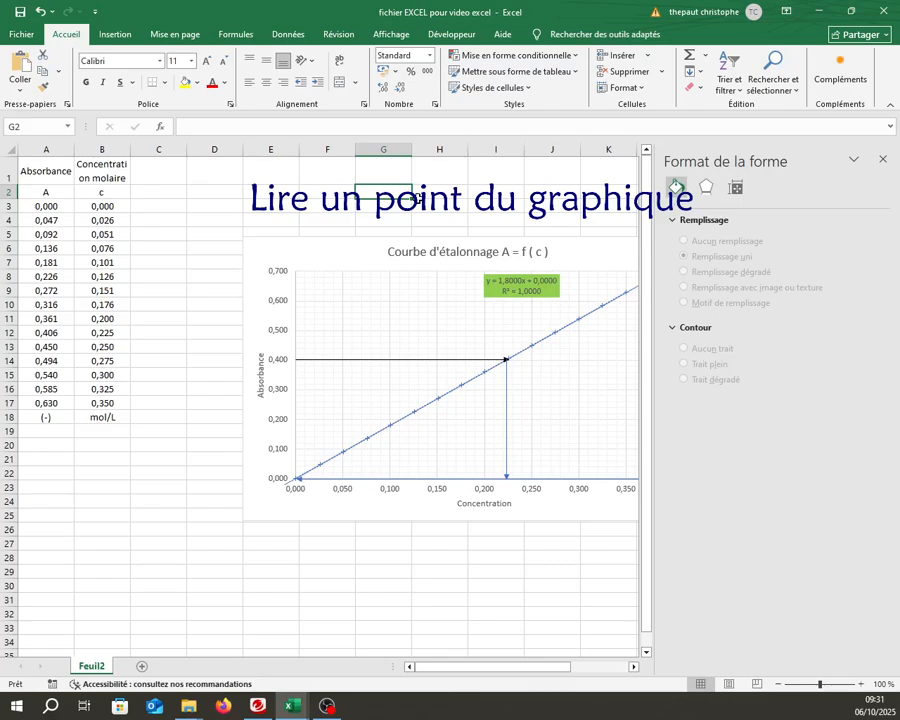
type("A = 1,8 * c")
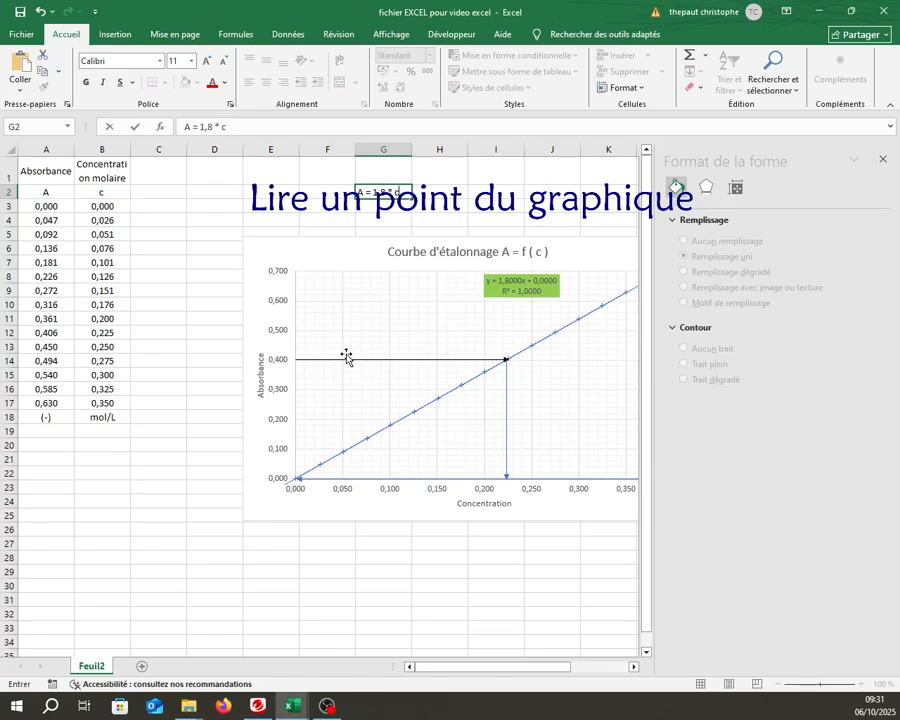
key("Tab")
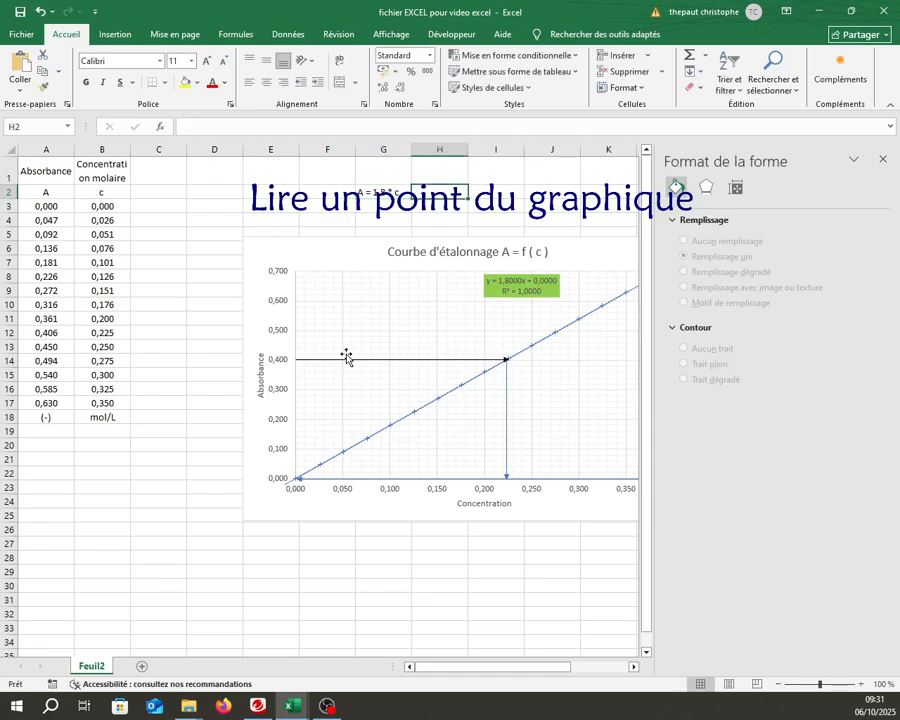
- Enter the label "A =" in H2 and the absorbance formula =1,8*K2 in I2
type("A")
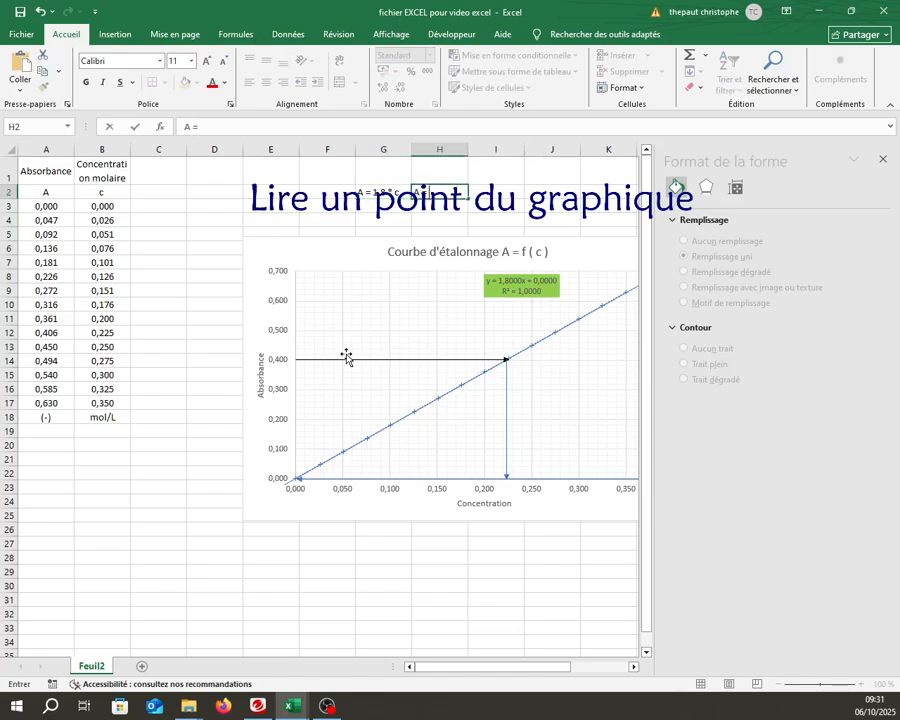
type(" =")
key("Tab")
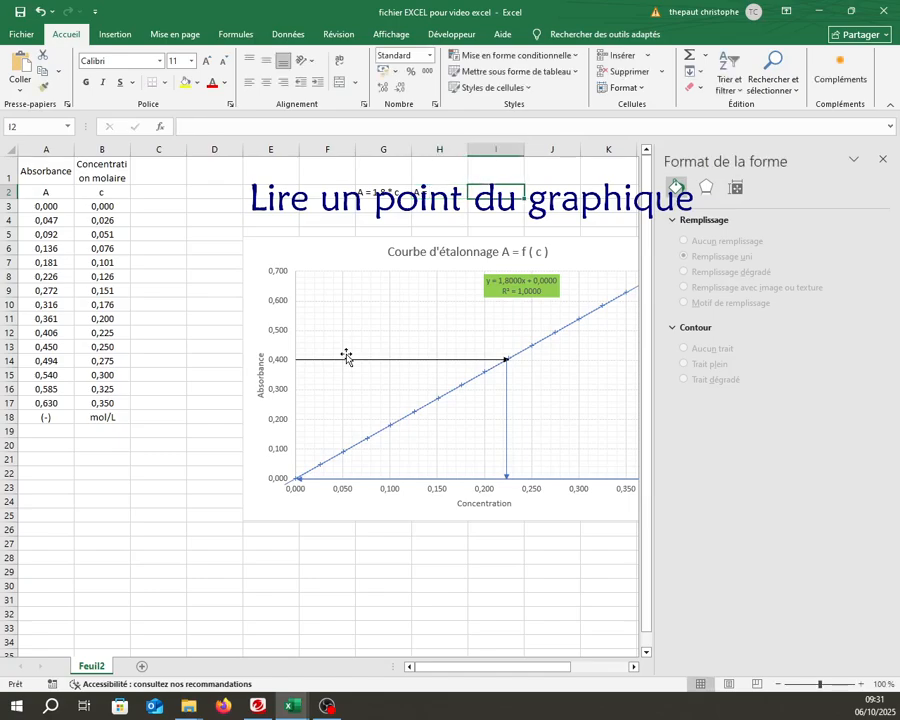
type("=1")
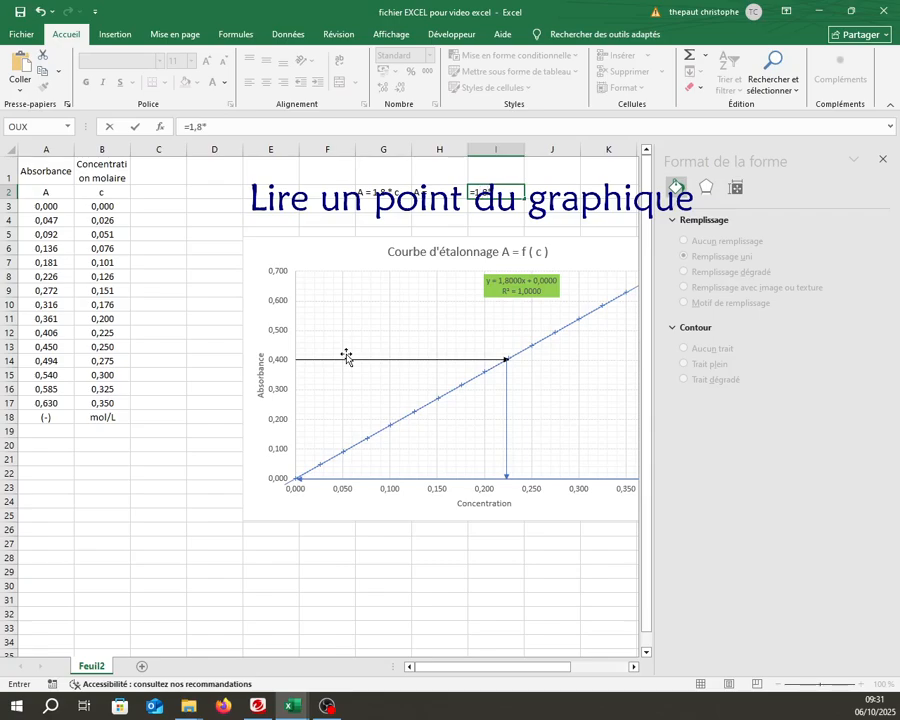
type(",8*")
key("Right")
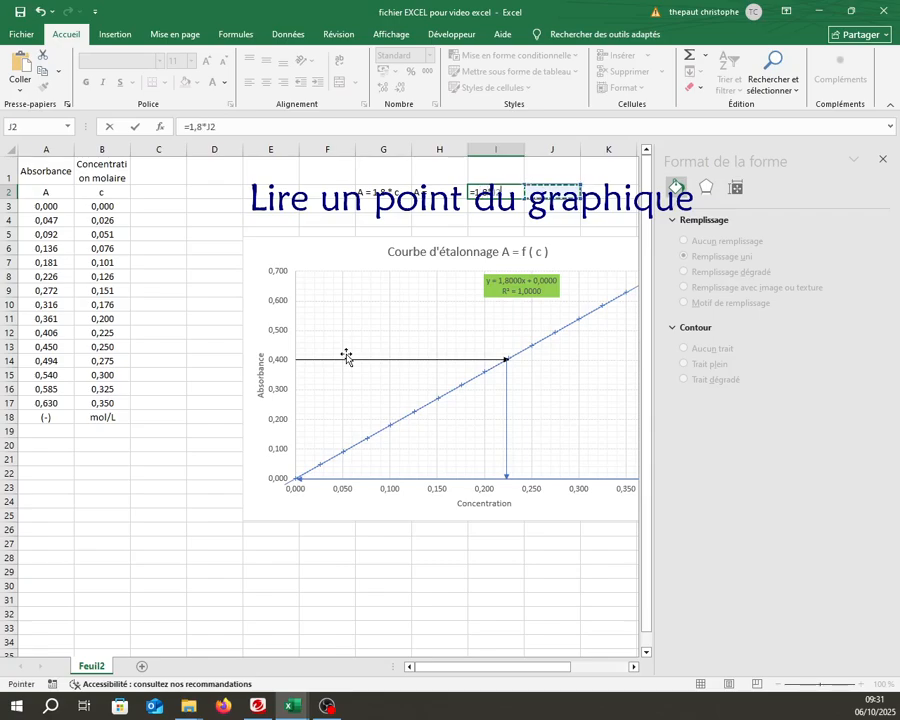
key("Right")
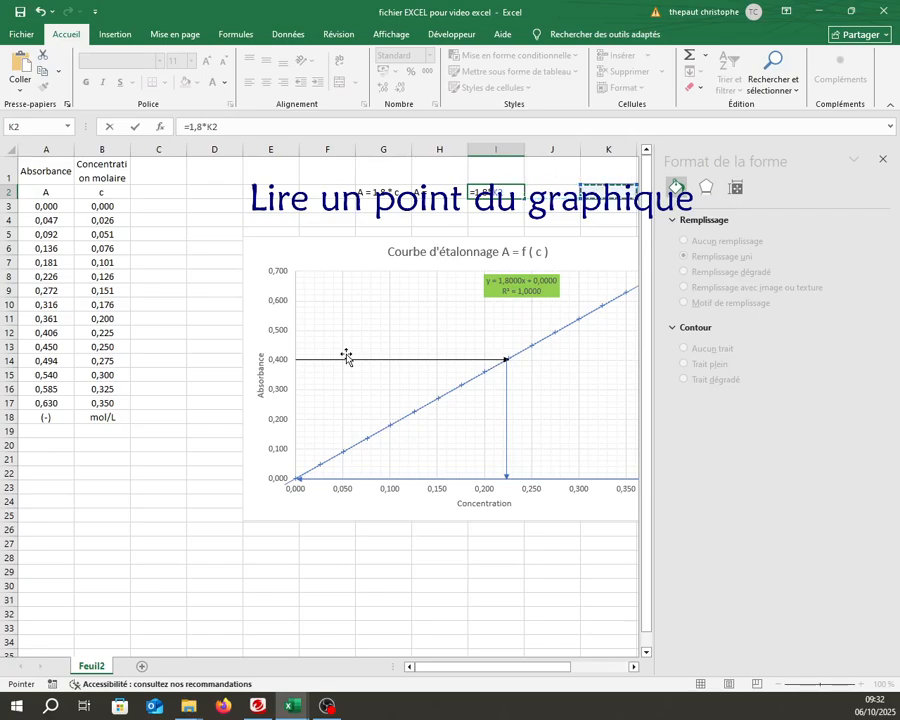
key("ctrl+Return")
- Enter the label "C =" in J2, right-align the labels in H2 and J2, and close the formatting pane
key("Right")
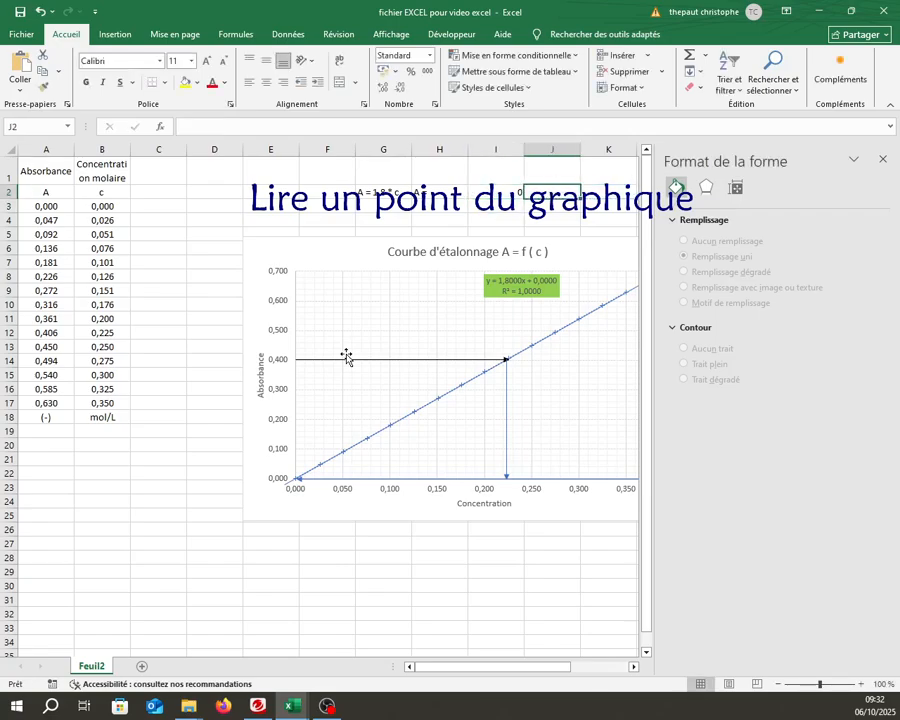
type("C =")
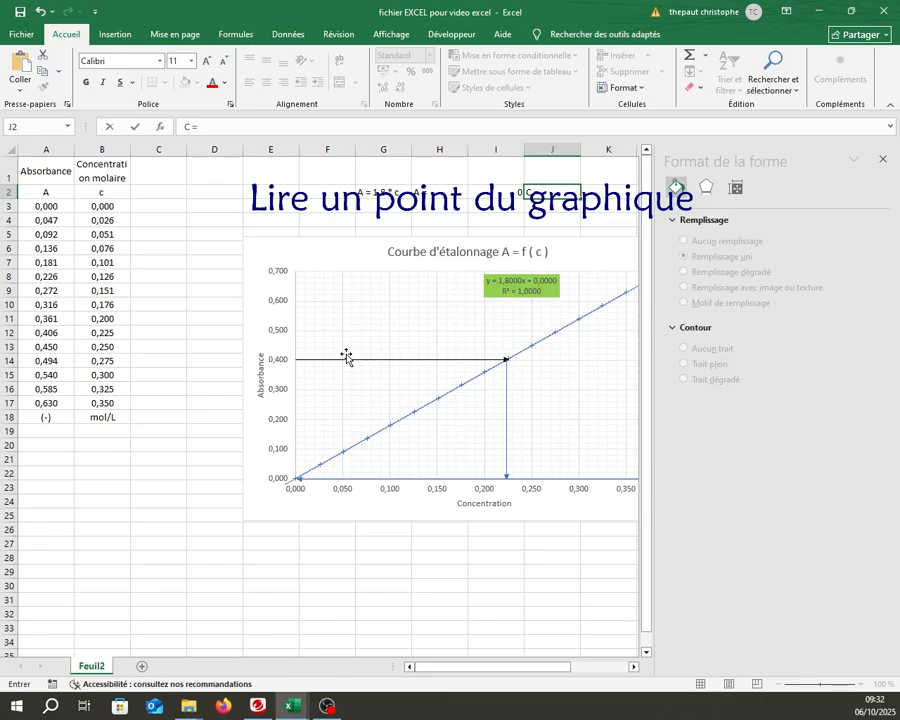
key("Left")
key("Left")
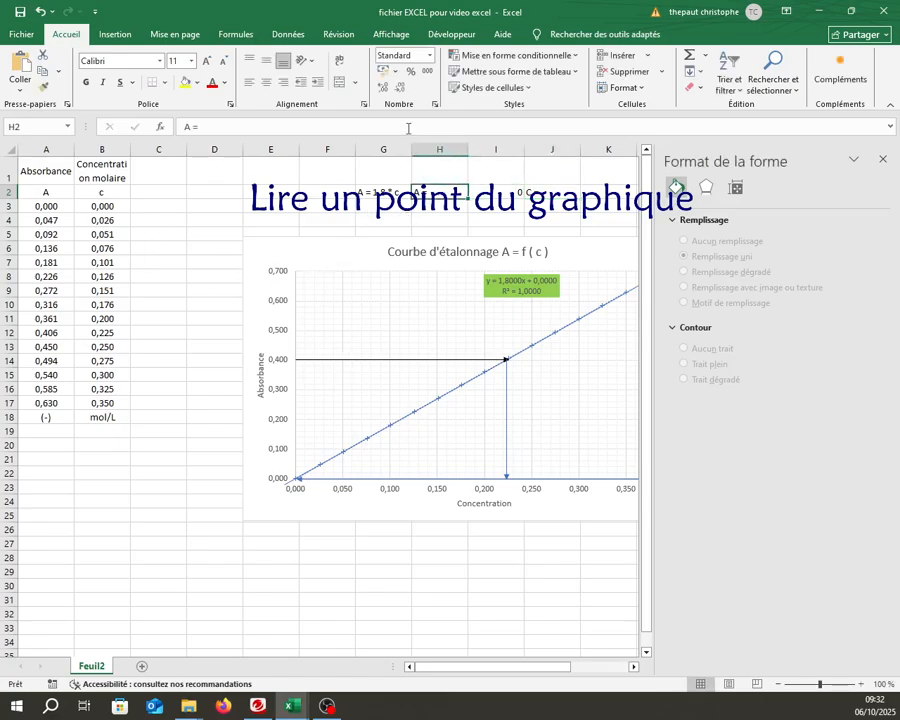
left_click(285, 82)
key("Right")
key("Right")
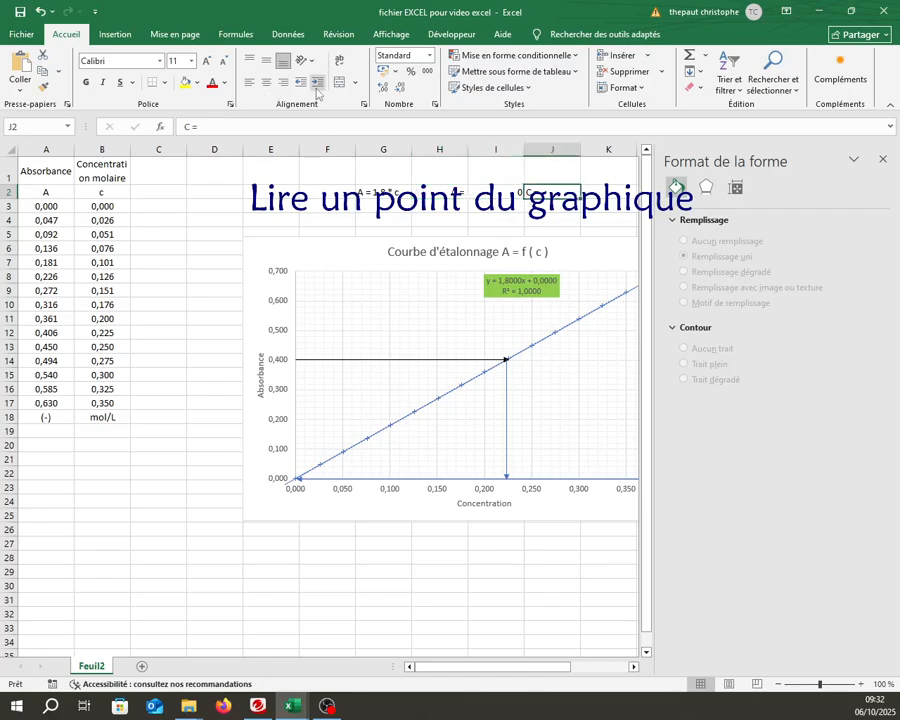
left_click(285, 82)
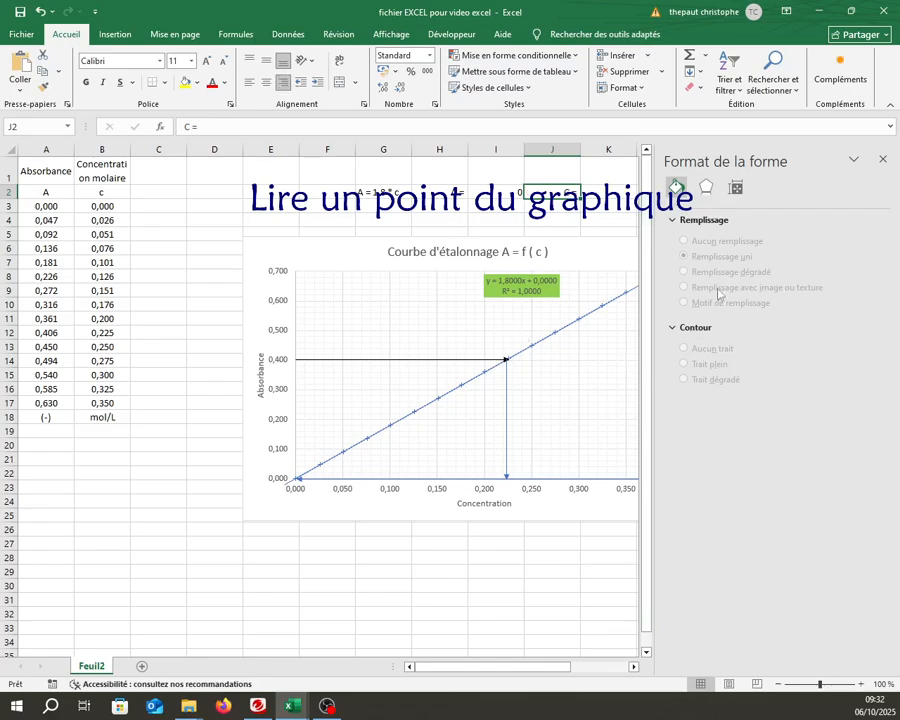
left_click(882, 159)
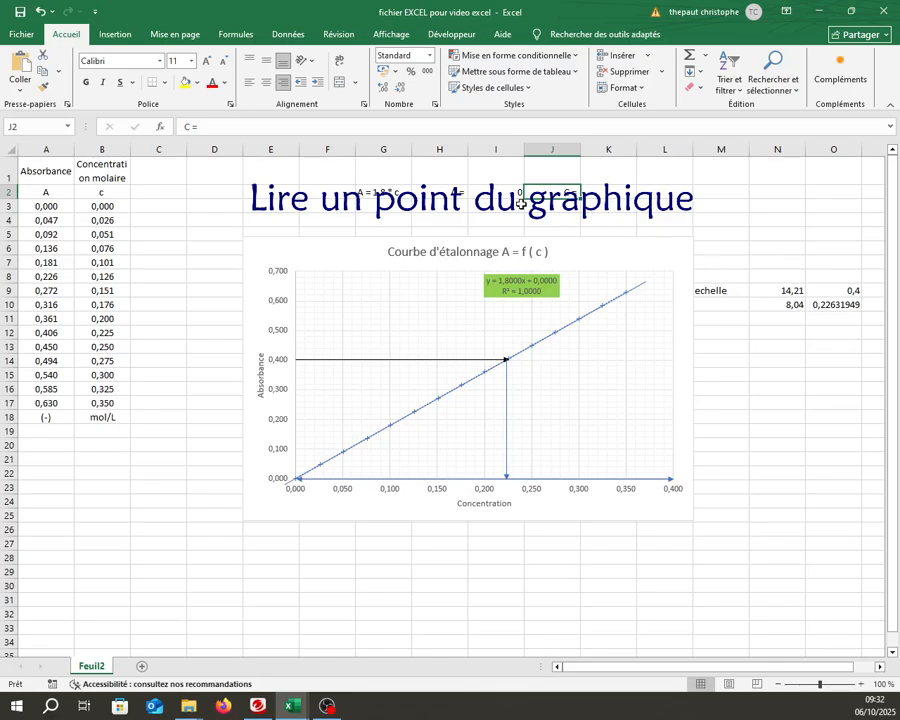
left_click(444, 193)
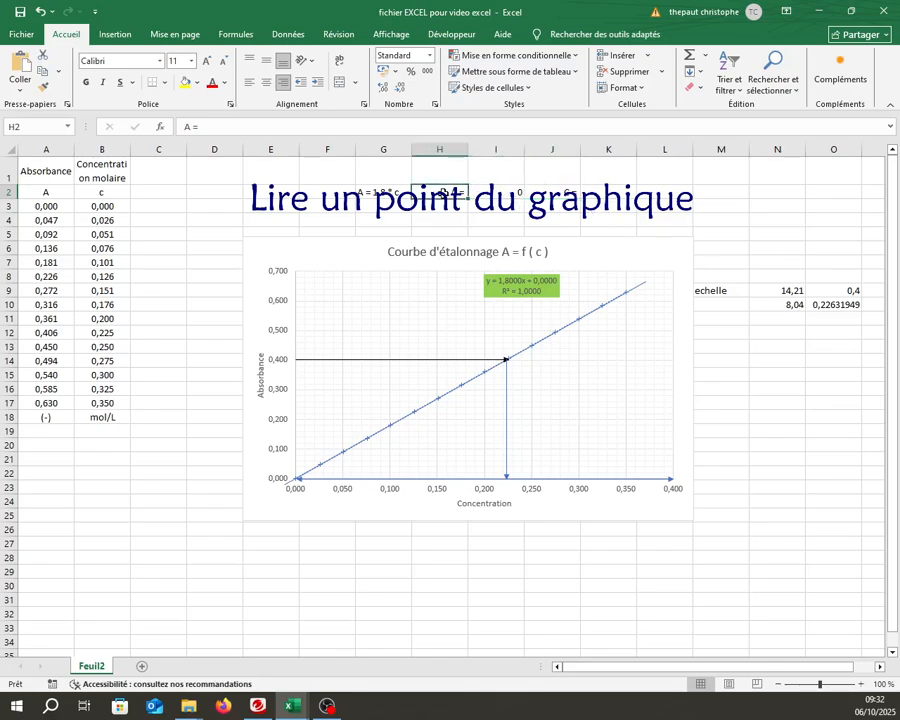
- Enter the concentration 0,22631949 in K2 and select the calculated absorbance in I2
left_click(599, 193)
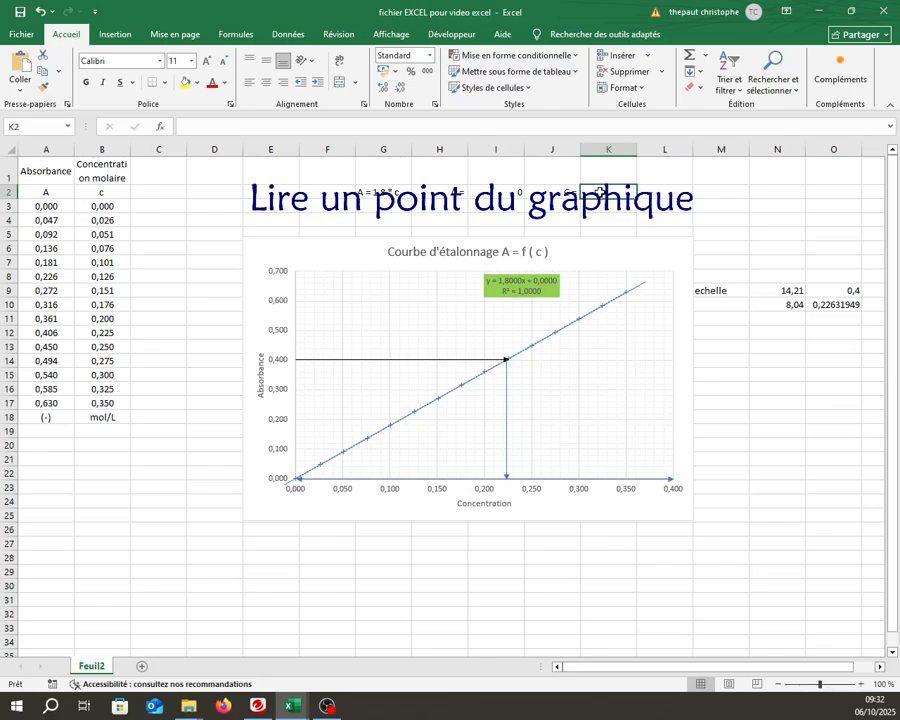
type("0,22631949")
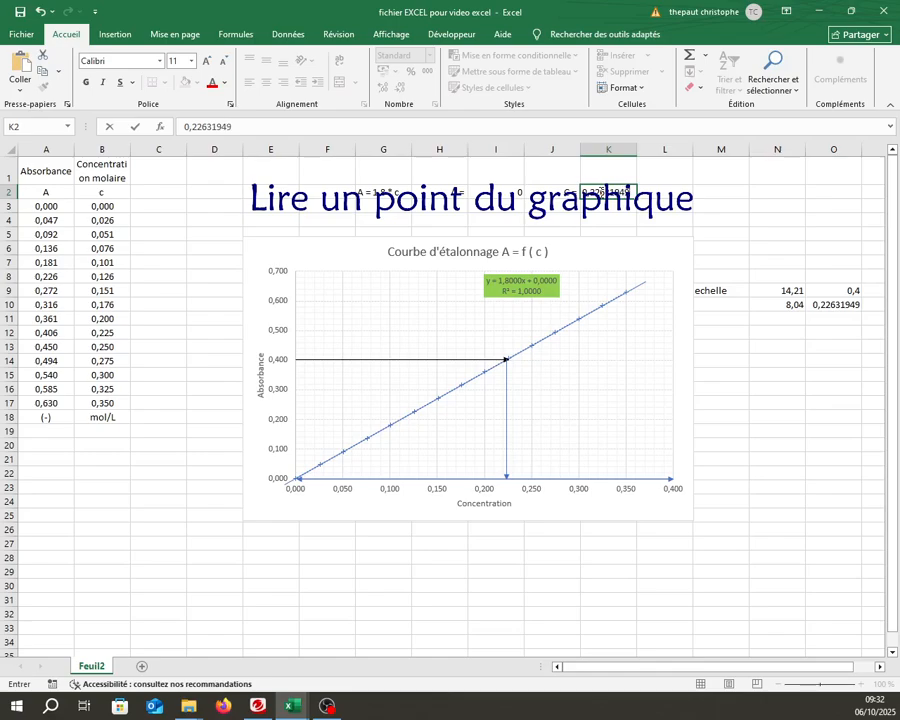
key("Return")
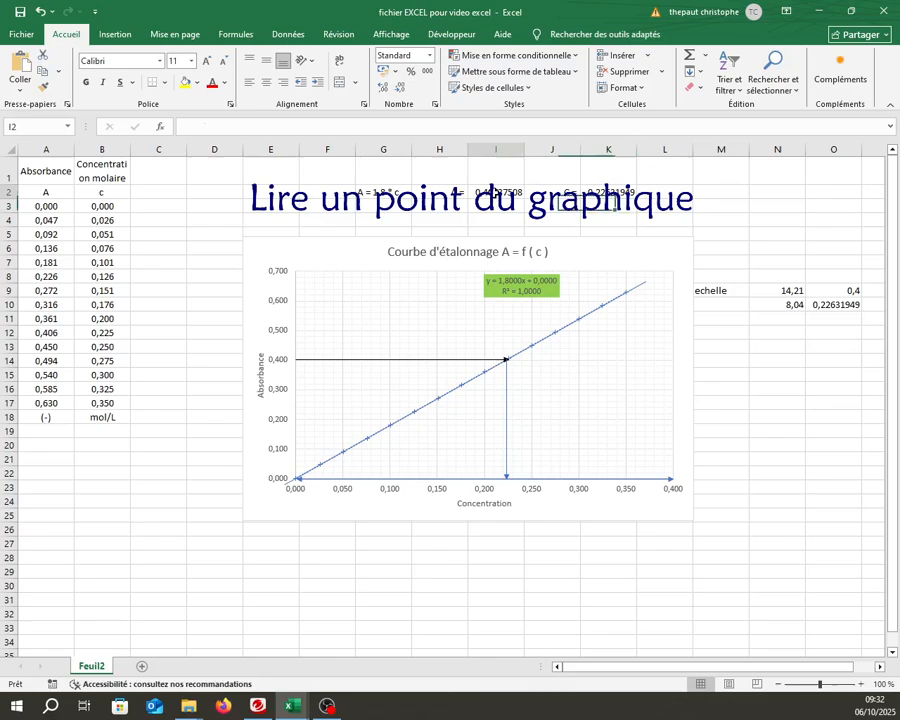
left_click(485, 194)
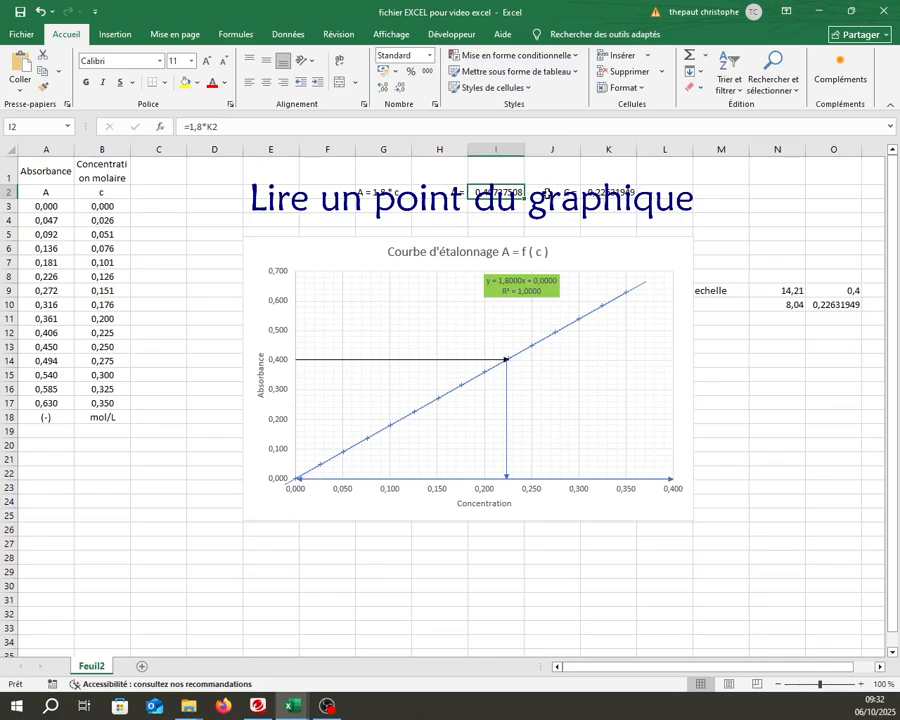
- Add the labels "A =" in H3 and "c =" in J3 for the reverse calculation
left_click(457, 203)
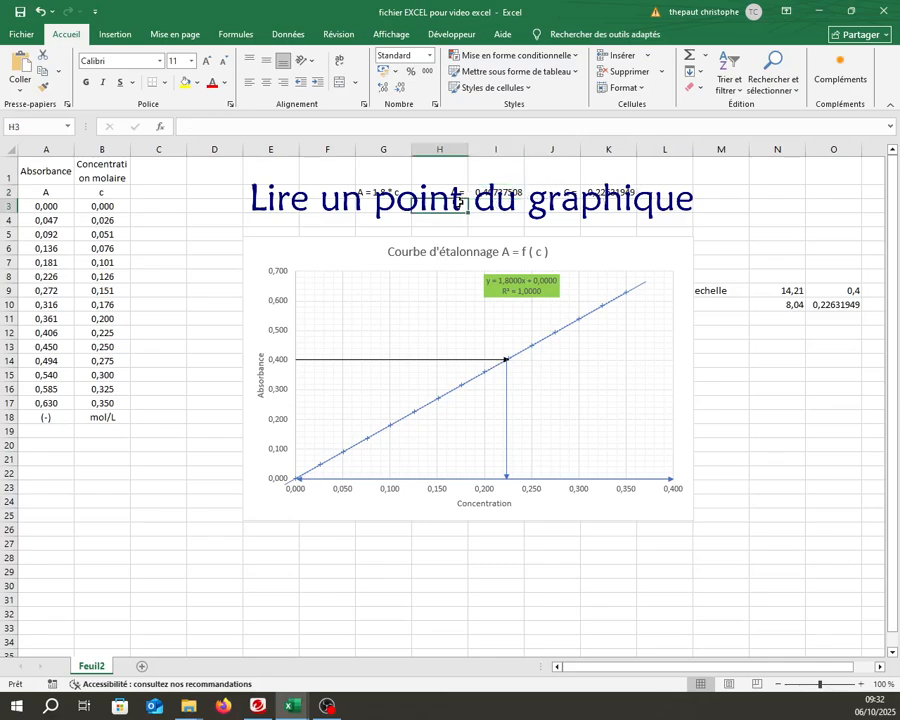
type("A =")
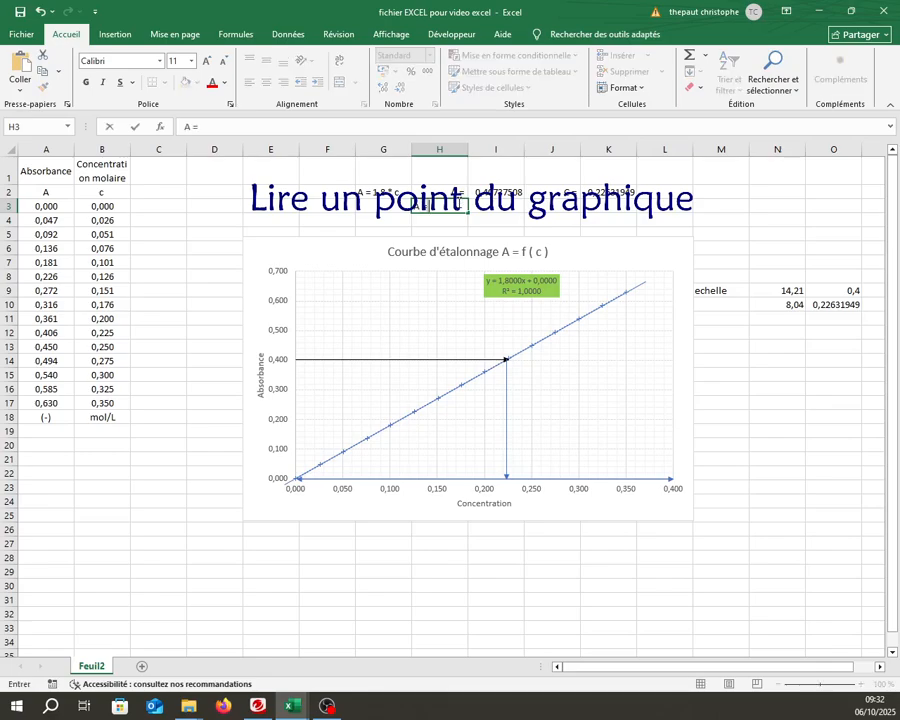
key("Tab")
key("Tab")
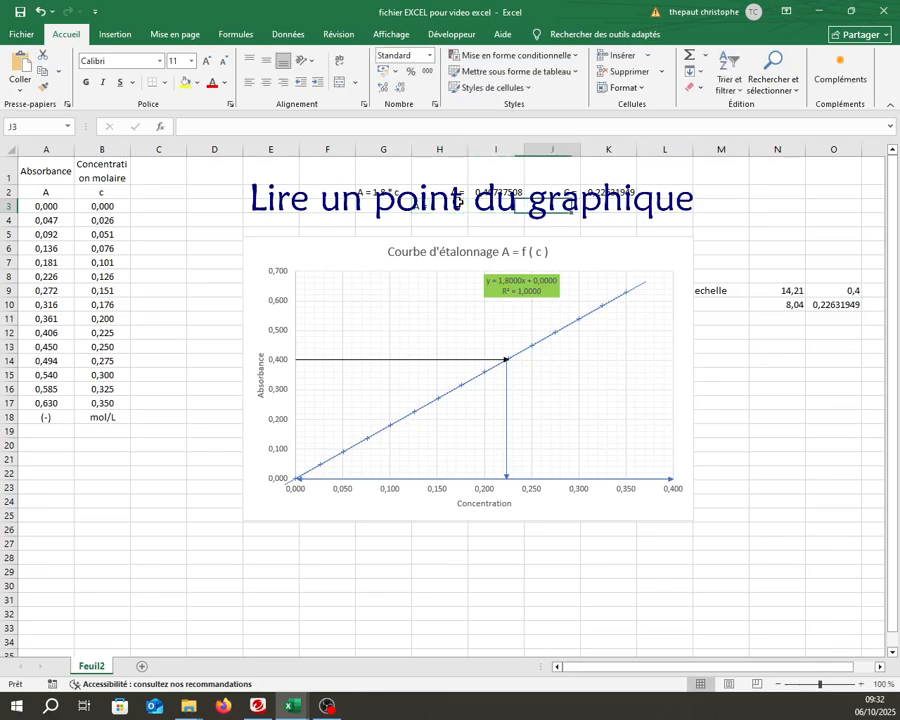
type("c =")
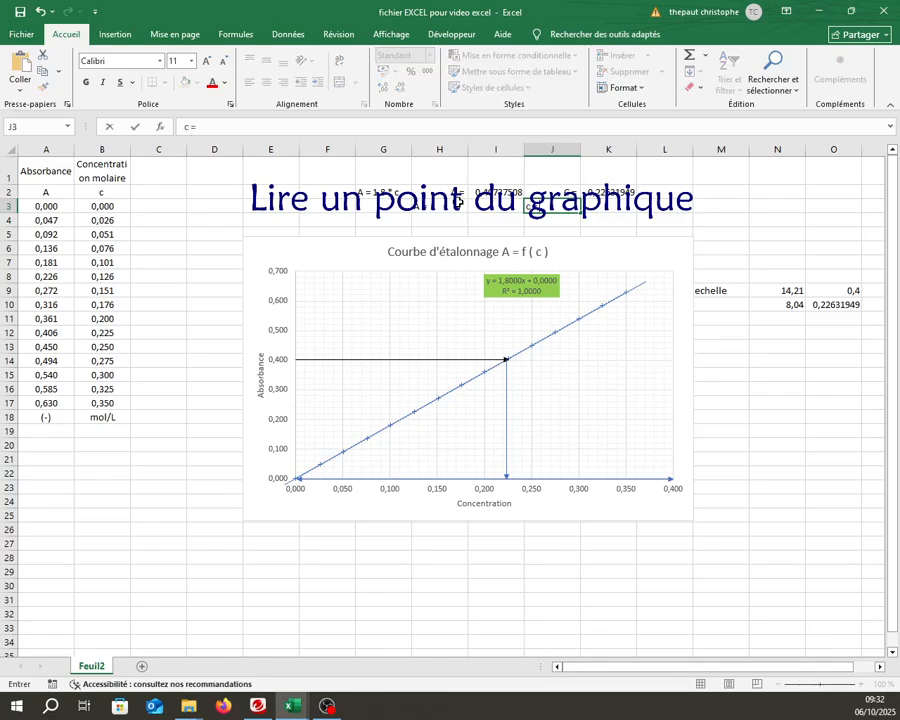
key("Tab")
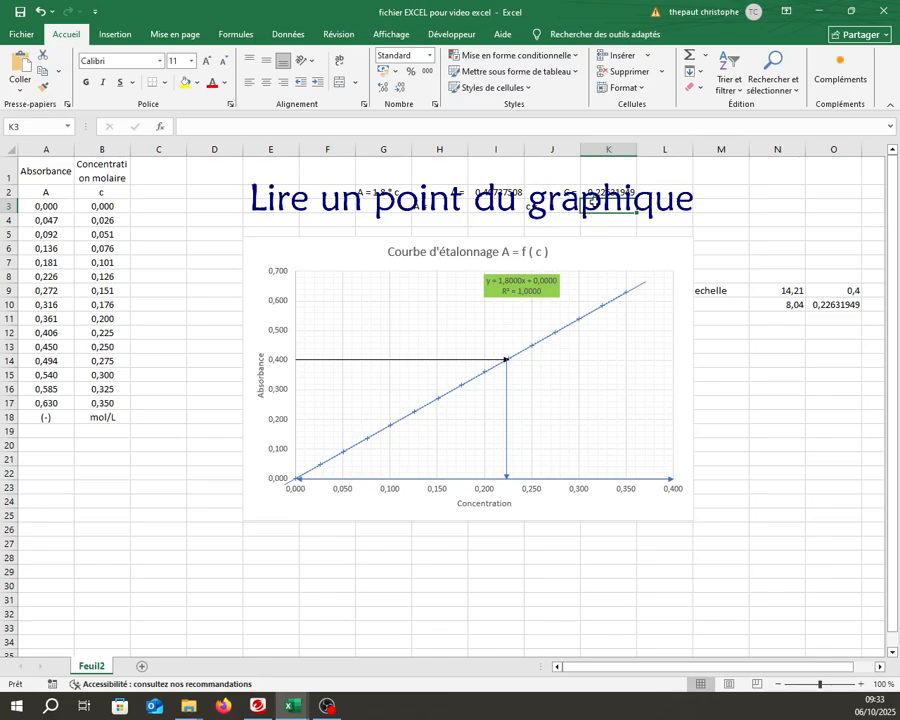
- Enter the concentration formula =I3/1,8 in K3
type("=")
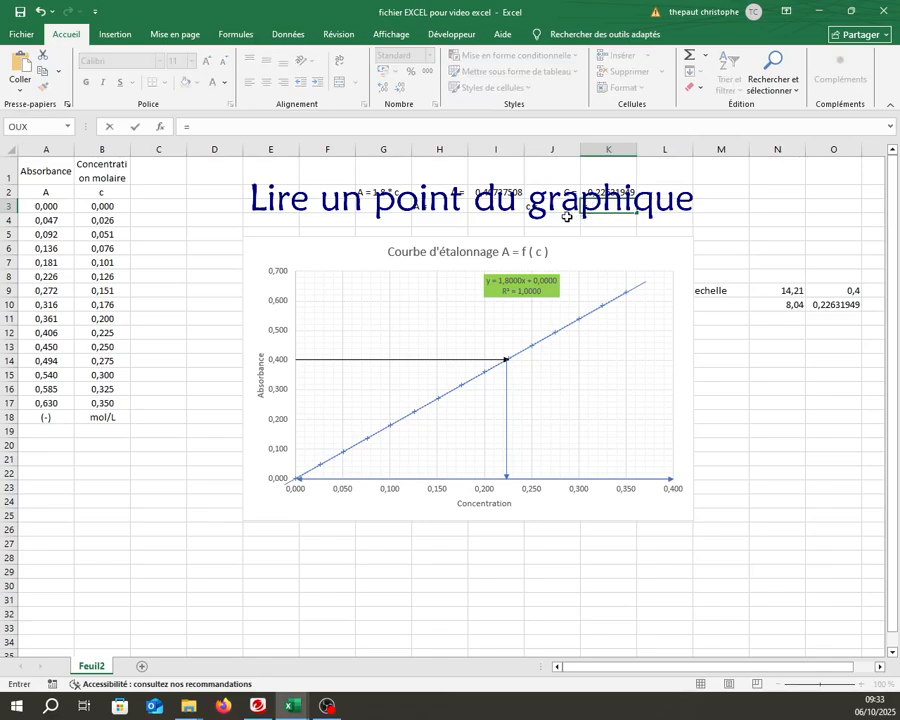
left_click(494, 207)
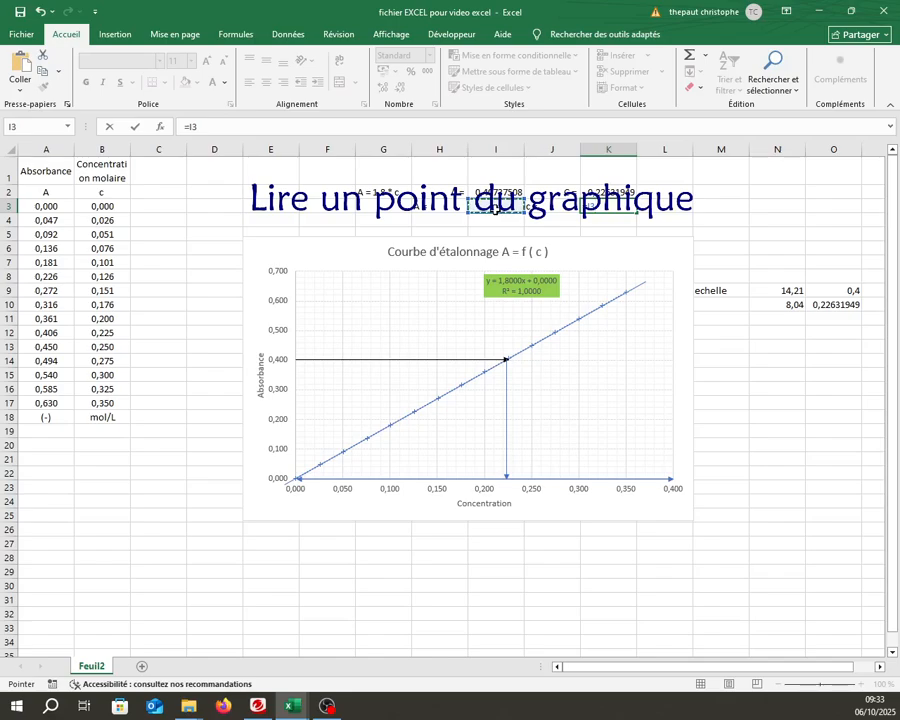
type("/1,8")
key("Return")
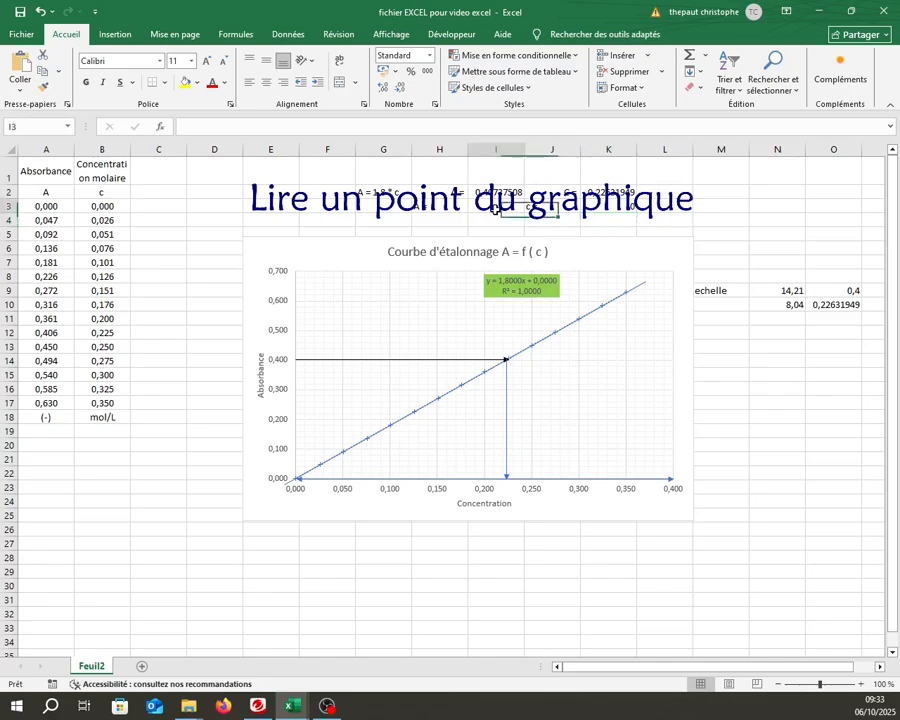
- Enter the absorbance 0,400 in I3 and select the calculated concentration in K3
left_click(496, 209)
type("0,400")
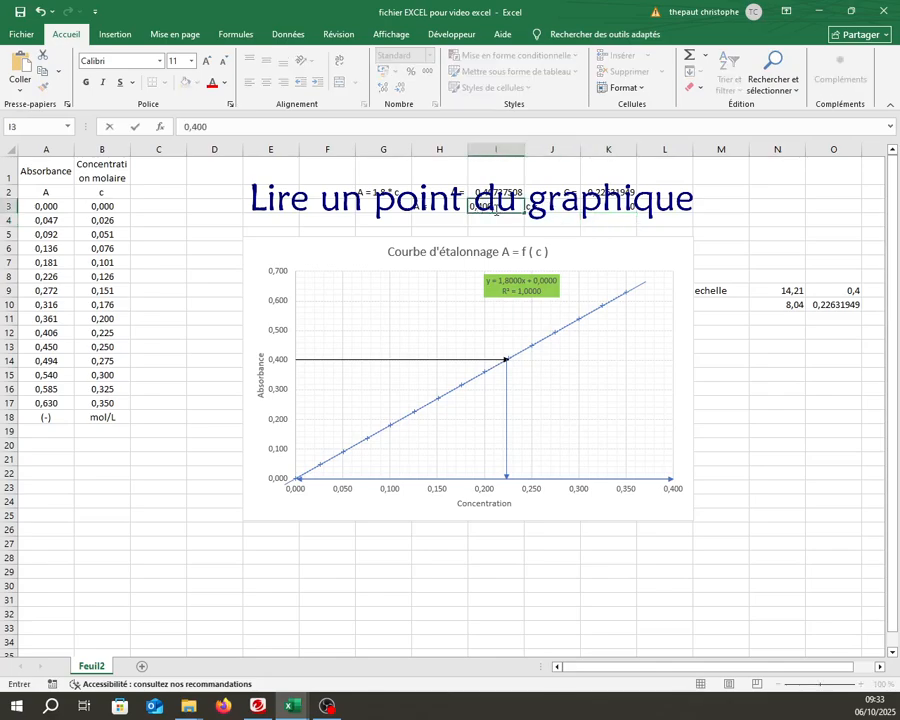
key("Return")
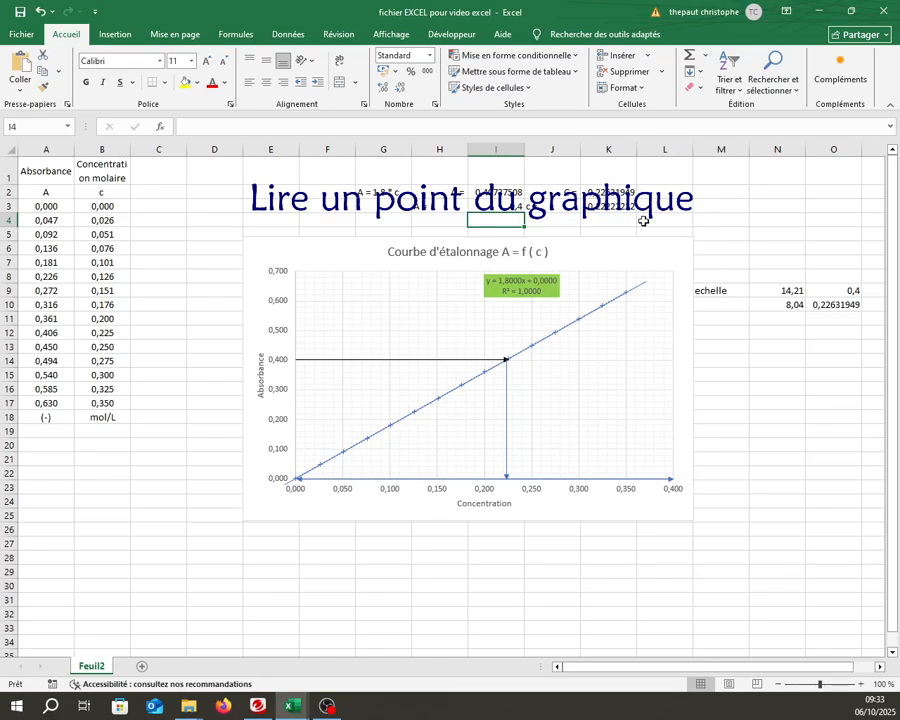
left_click(609, 205)
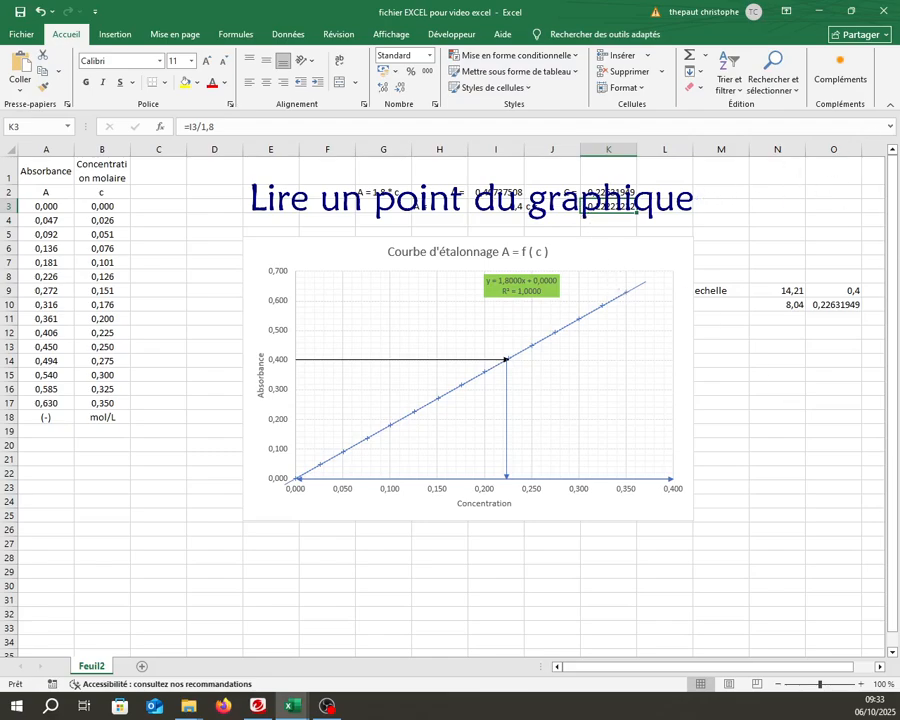
- Move the calibration chart up to row 1, starting at column D, over the calculation cells
key("alt+Tab")
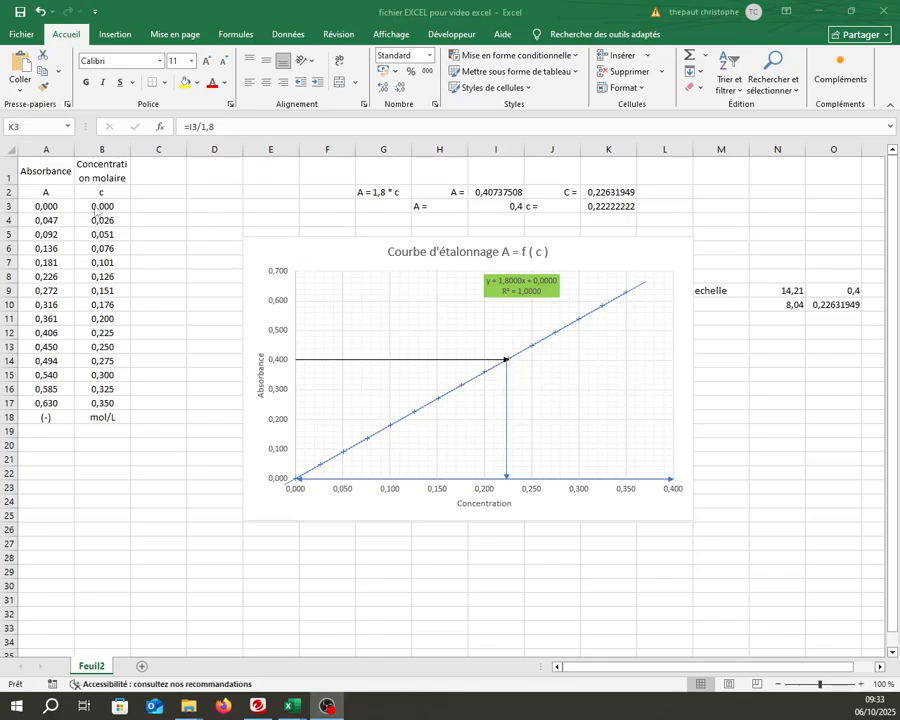
left_click(326, 254)
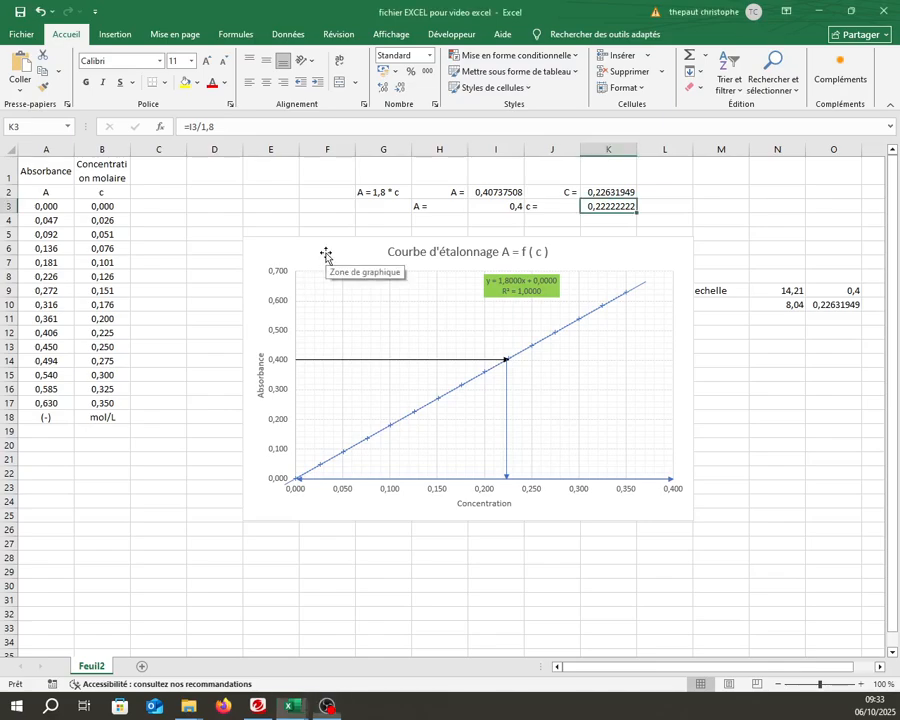
left_click(324, 253)
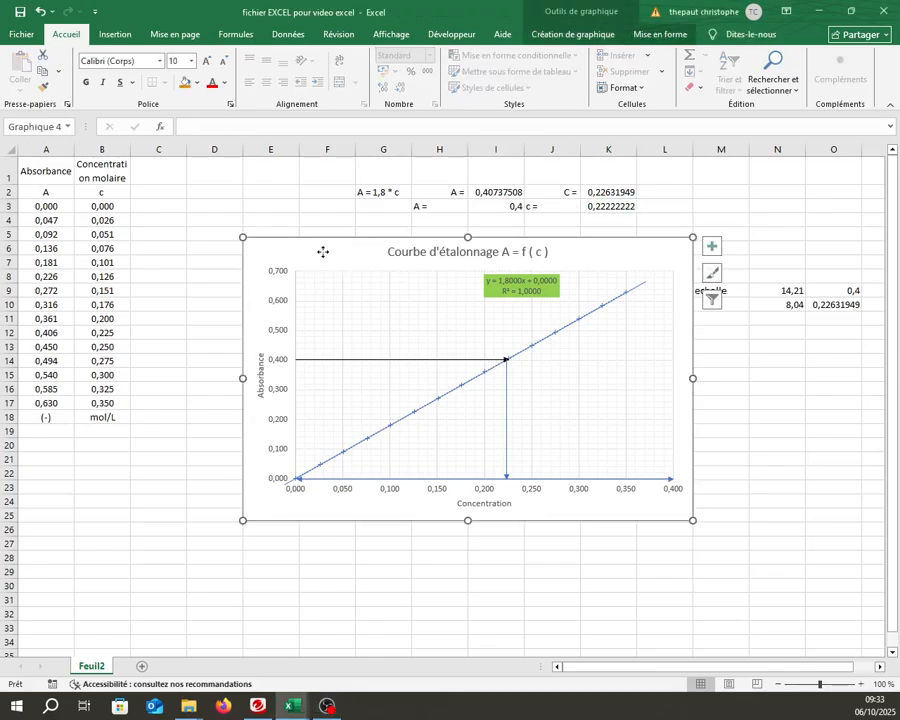
mouse_move(323, 252)
left_mouse_down()
mouse_move(305, 247)
mouse_move(283, 209)
mouse_move(237, 177)
mouse_move(267, 169)
mouse_move(269, 223)
mouse_move(283, 241)
mouse_move(332, 248)
mouse_move(324, 252)
left_mouse_up()
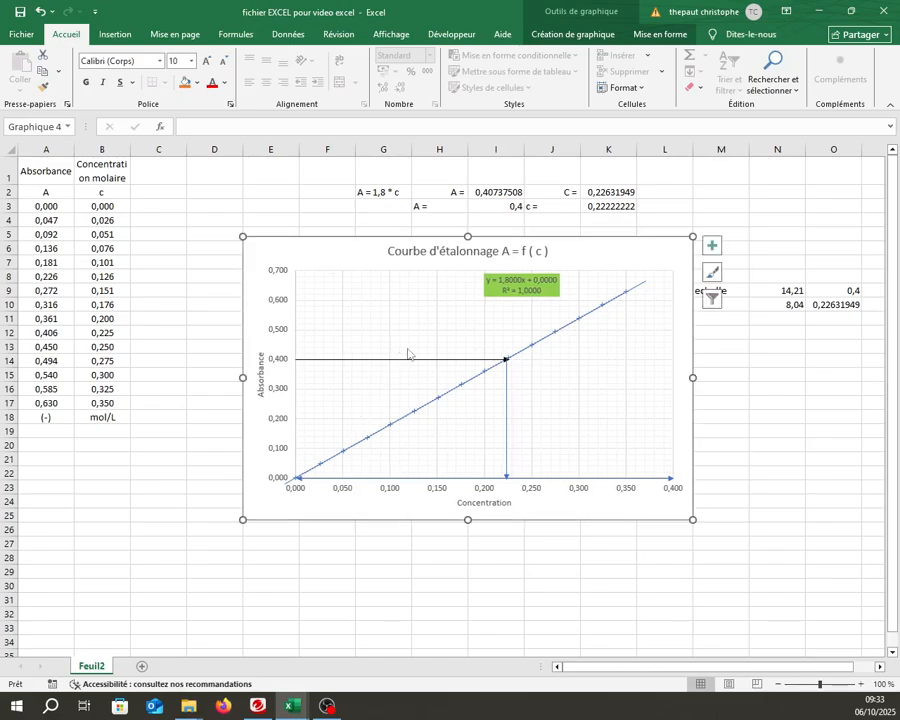
mouse_move(350, 255)
left_mouse_down()
mouse_move(281, 218)
mouse_move(241, 179)
mouse_move(294, 178)
left_mouse_up()
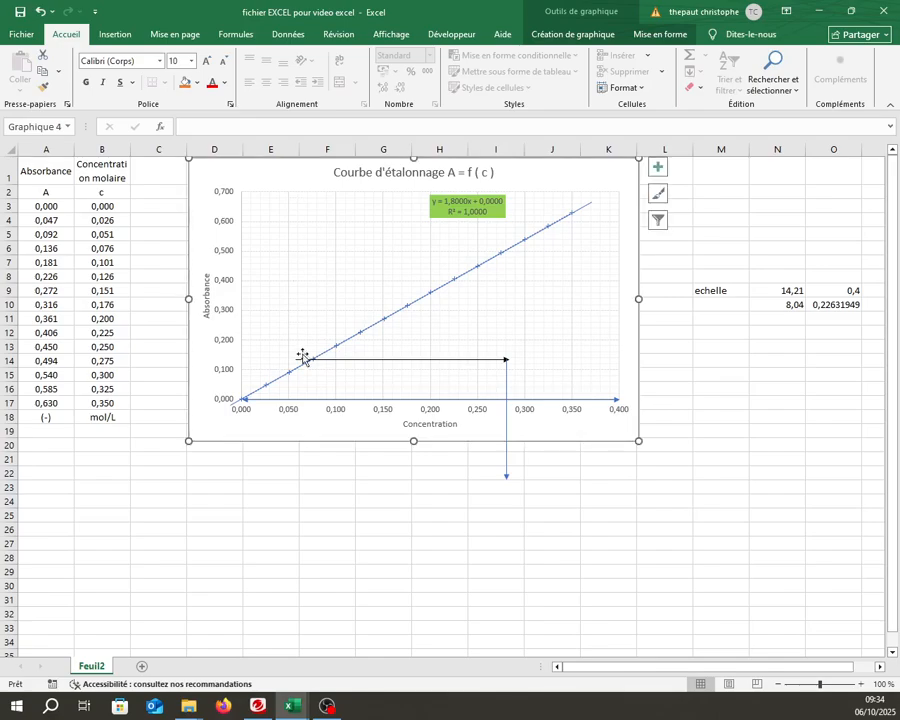
- Delete the horizontal black reading arrow and the vertical blue reading arrow from the chart area
left_click(409, 360)
key("Delete")
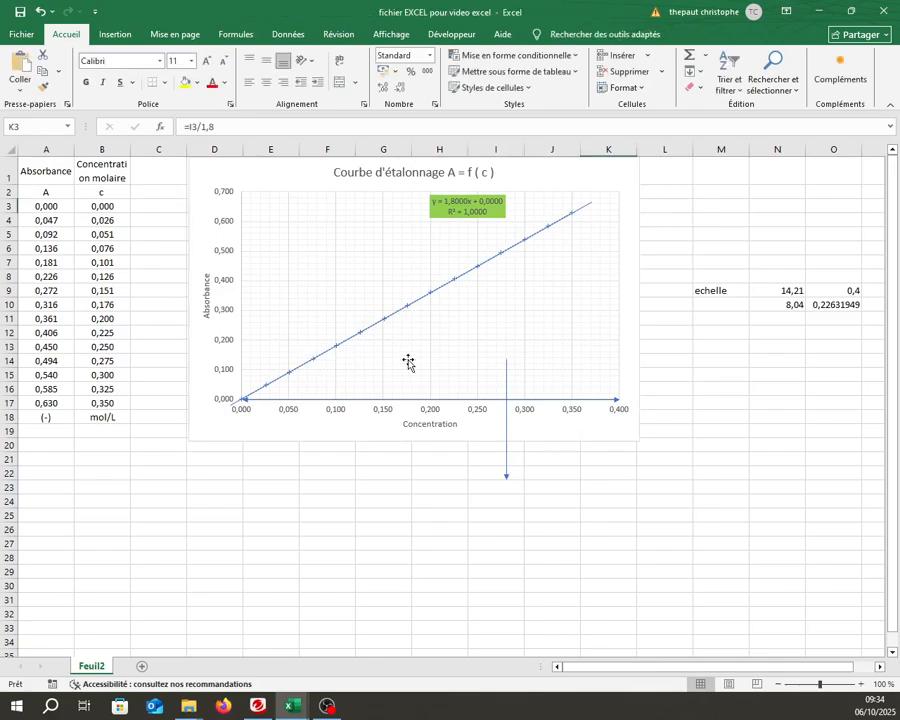
left_click(506, 423)
key("Delete")
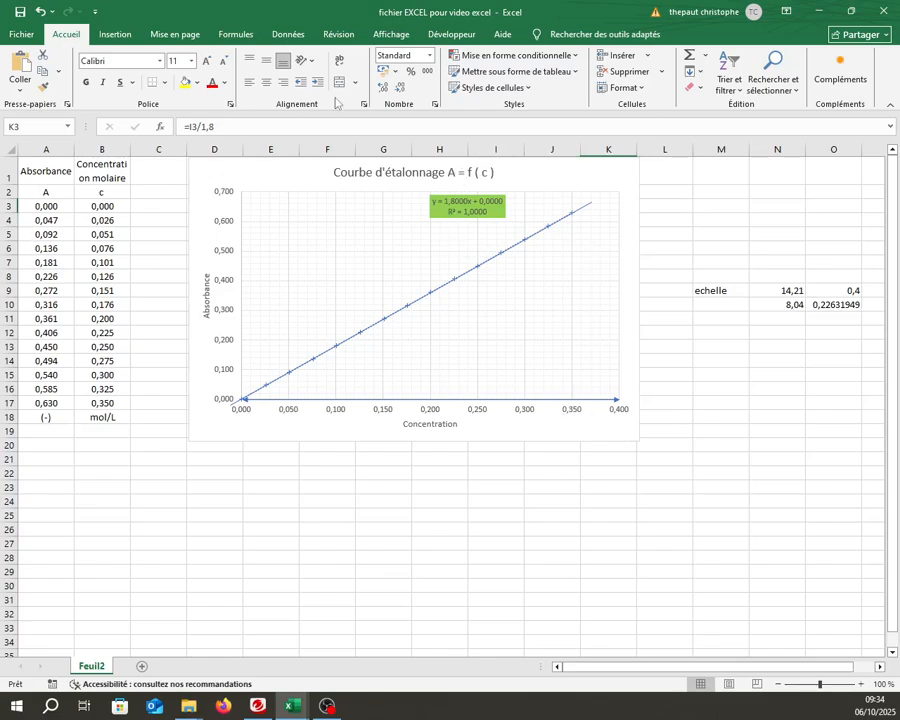
- Apply all borders (Toutes les bordures) to the data table A2:B18
left_click_drag(60, 196, 94, 418)
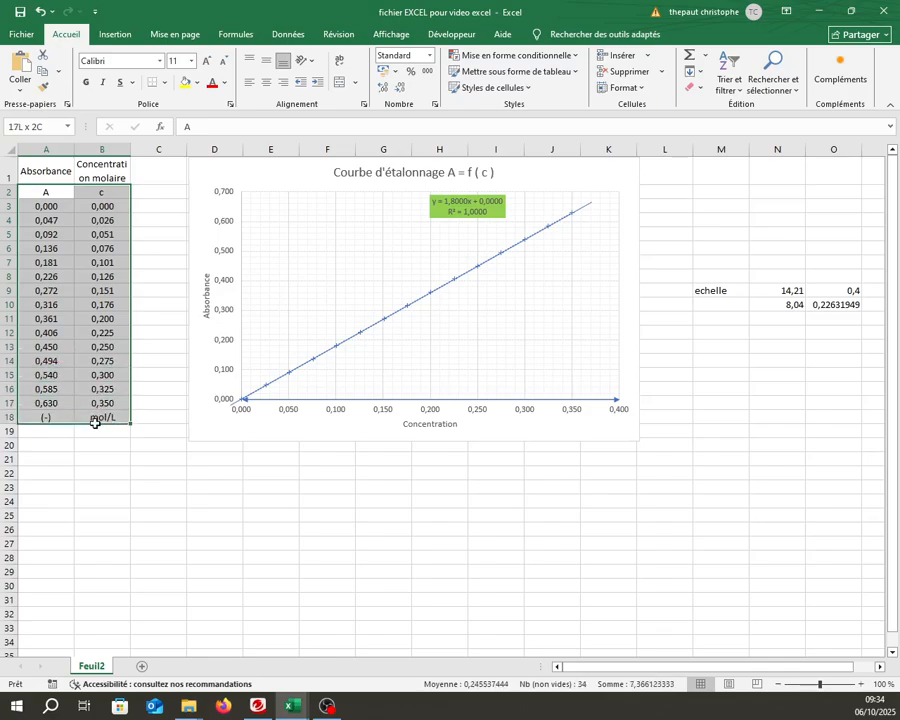
left_click(163, 82)
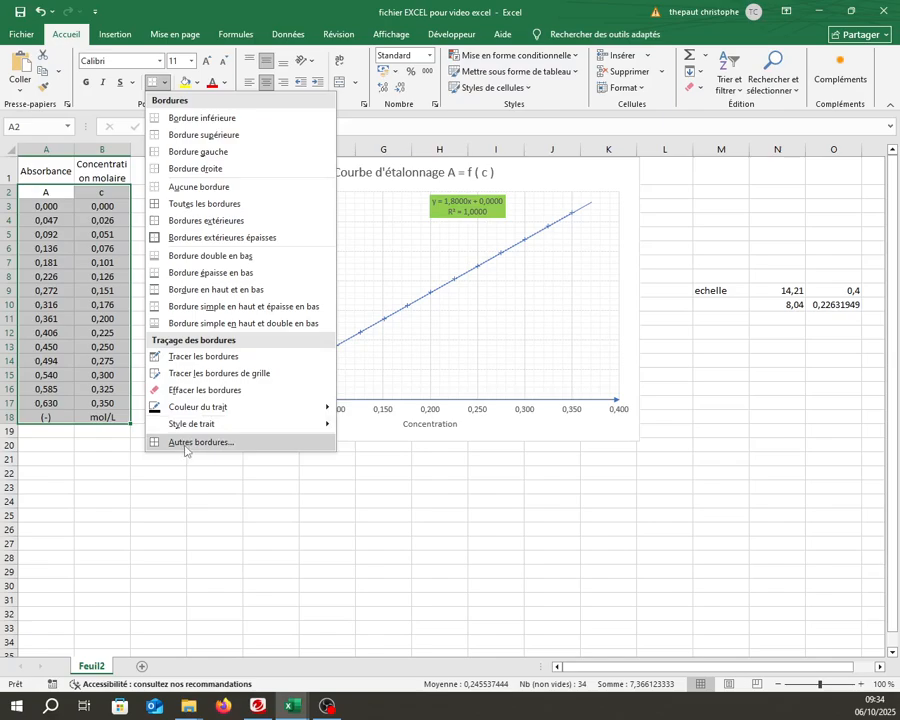
left_click(204, 203)
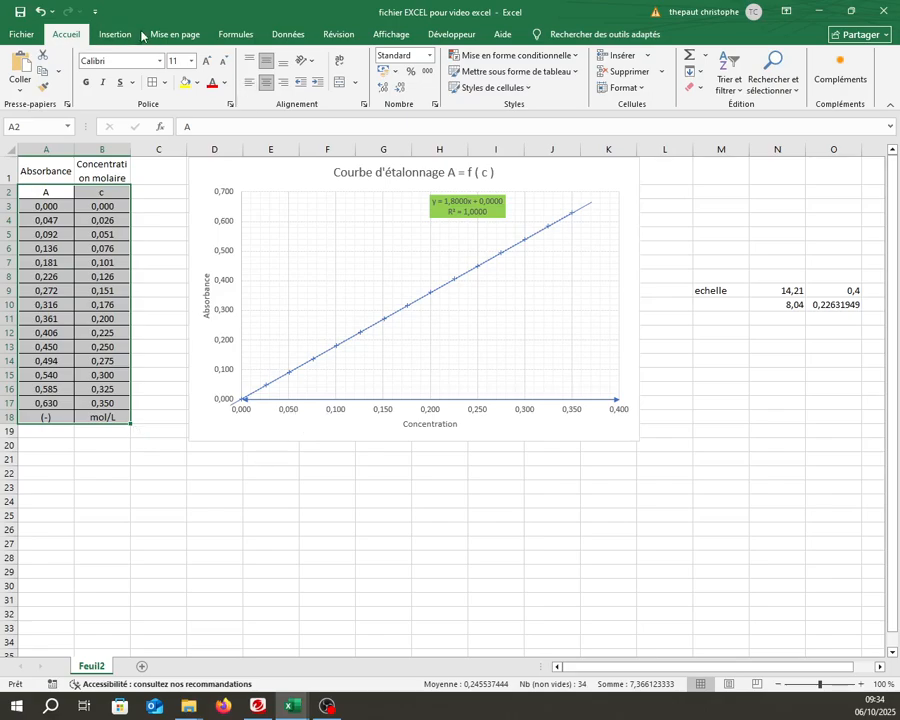
- Switch to the page break view, extend the print area to row 25 and set the vertical page break after column K
left_click(399, 40)
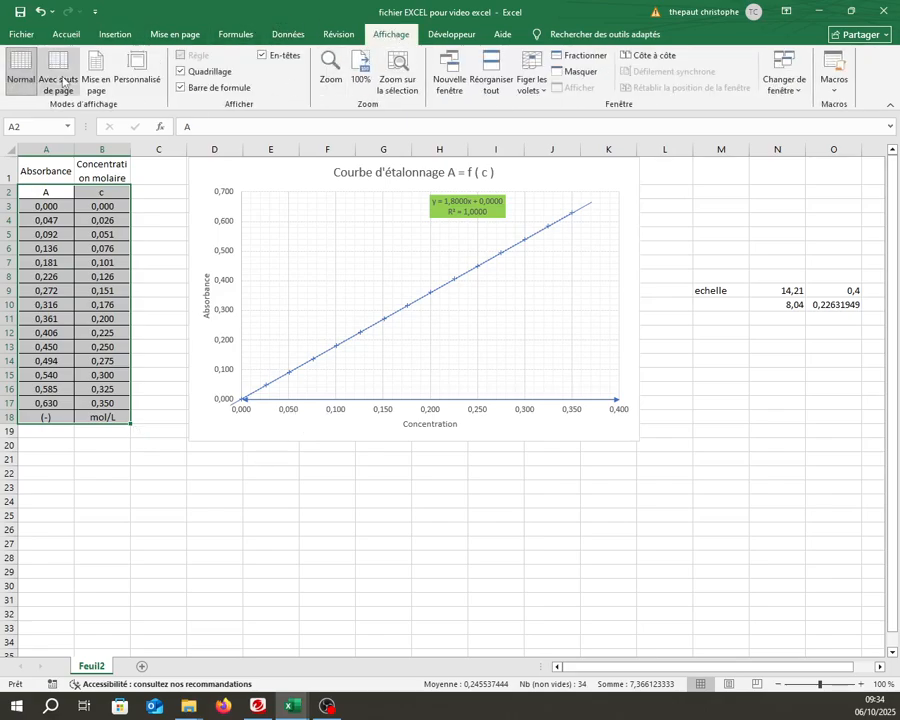
left_click(57, 86)
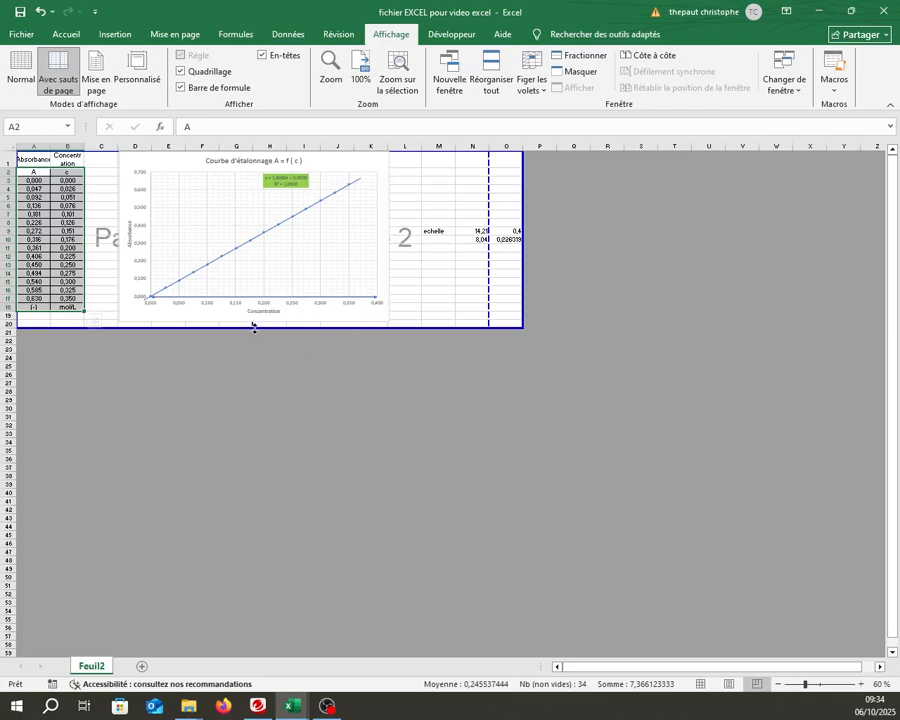
left_click_drag(254, 327, 404, 332)
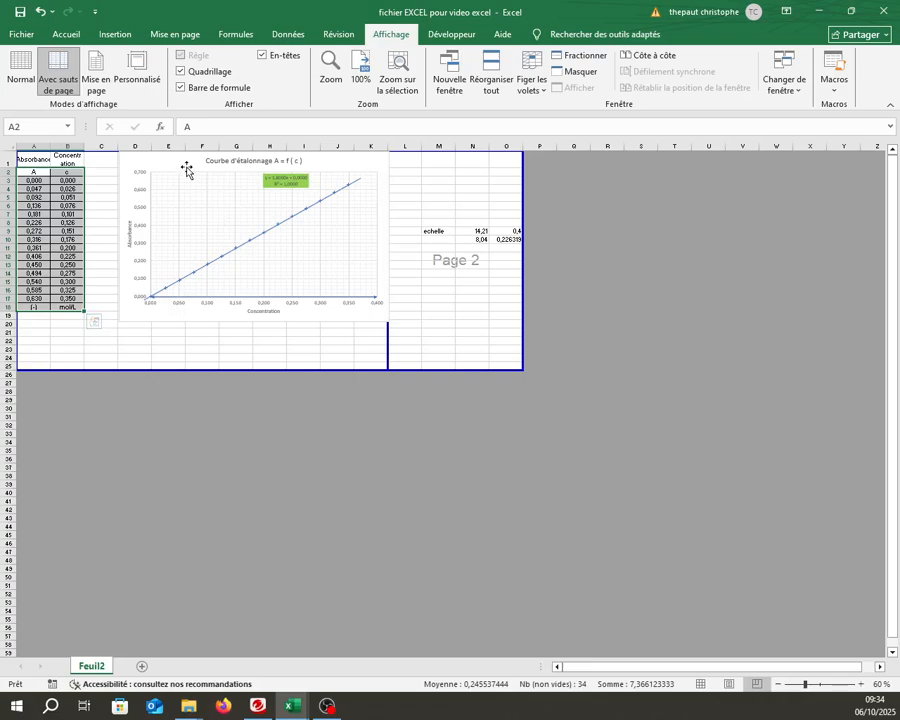
- Fit the chart beside the data table across columns C to J and end the print area after column J
left_click_drag(187, 169, 151, 170)
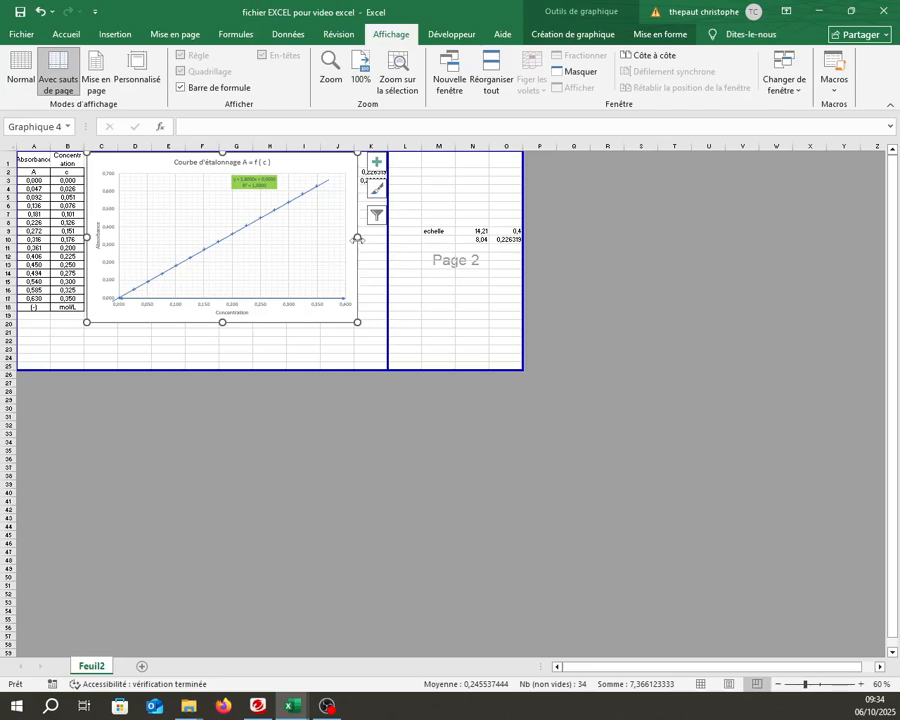
left_click_drag(355, 238, 352, 237)
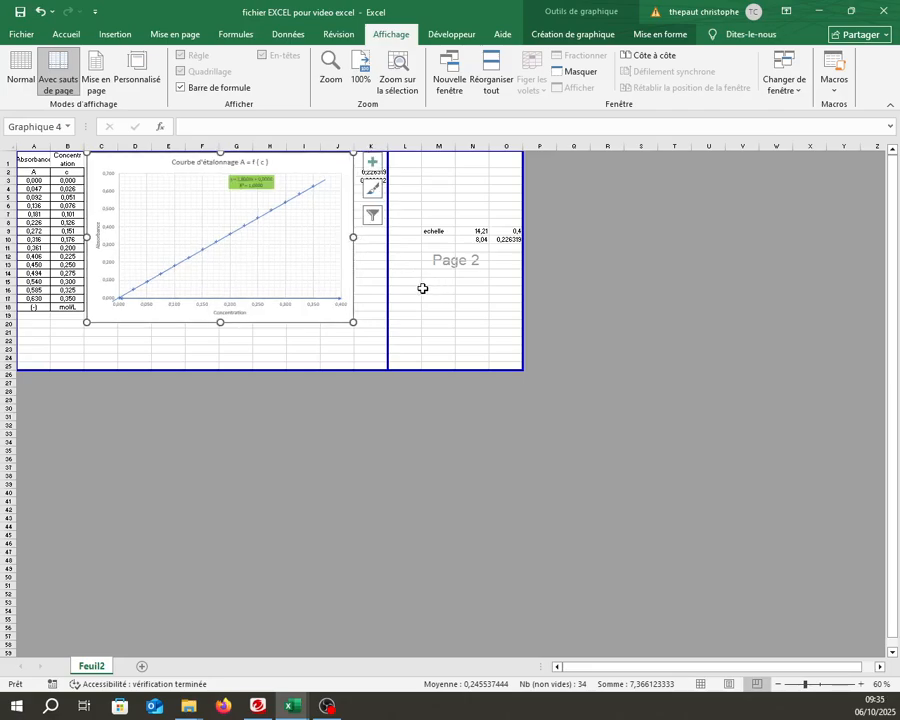
left_click_drag(386, 280, 359, 278)
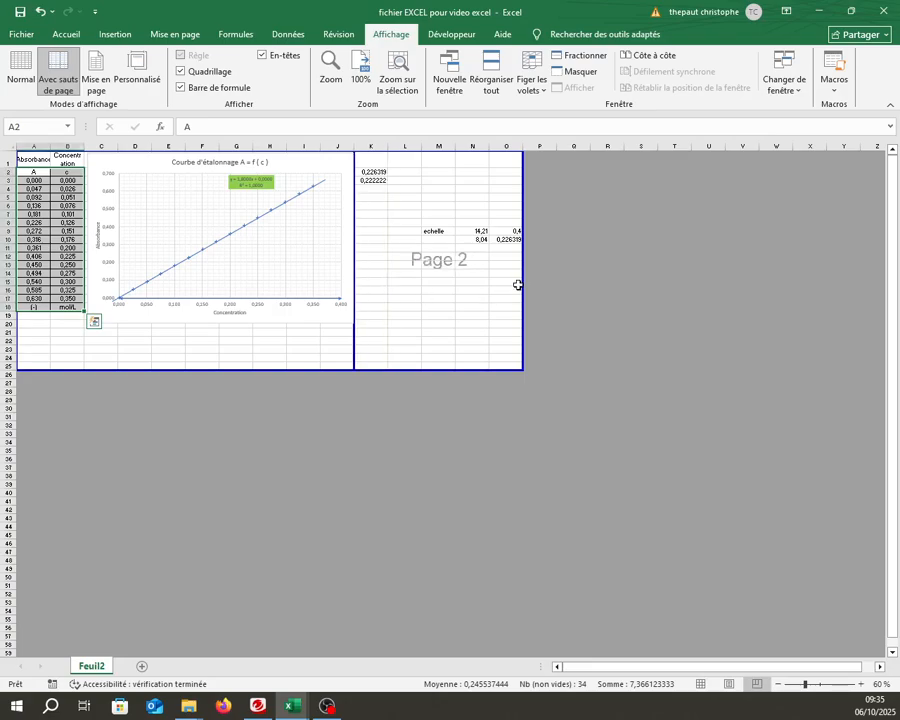
left_click_drag(519, 282, 360, 278)
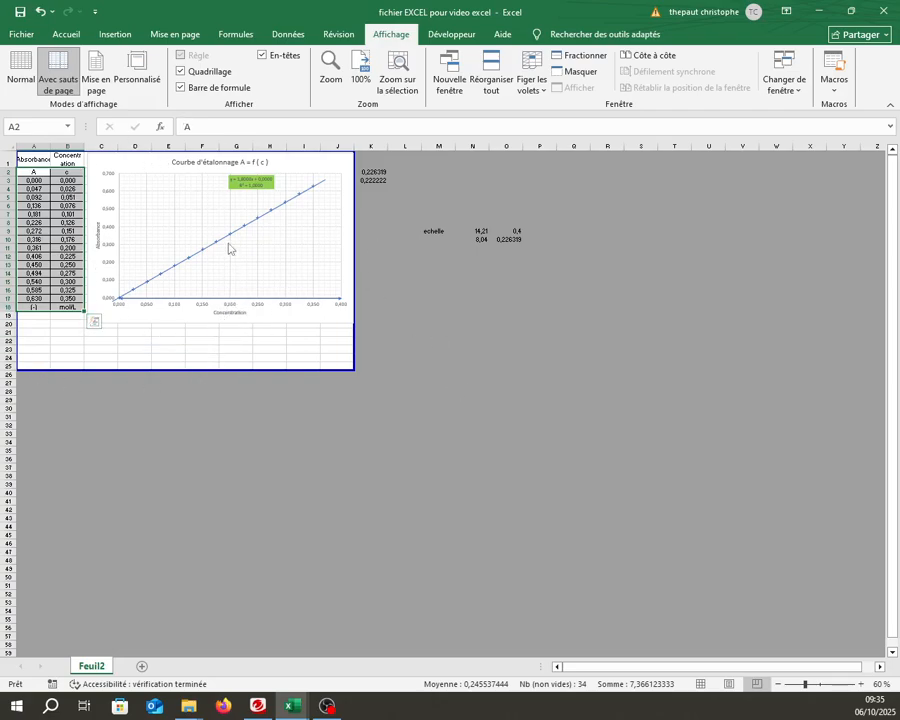
- Set the print orientation to landscape (Orientation Paysage) and the print scaling to fit the sheet on one page (Ajuster la feuille à une page)
left_click(31, 36)
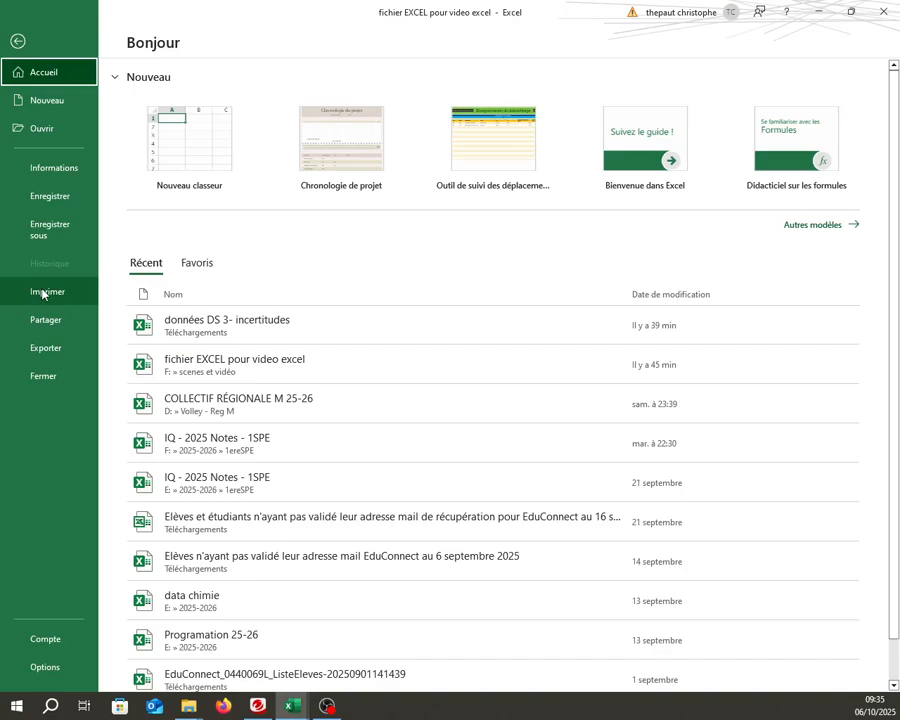
left_click(43, 293)
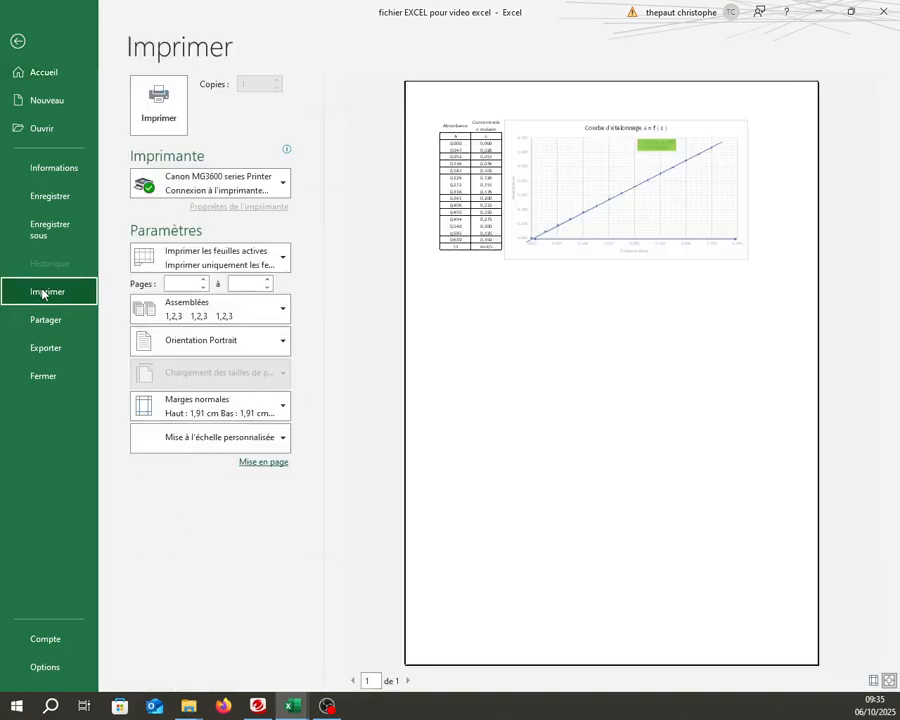
left_click(185, 348)
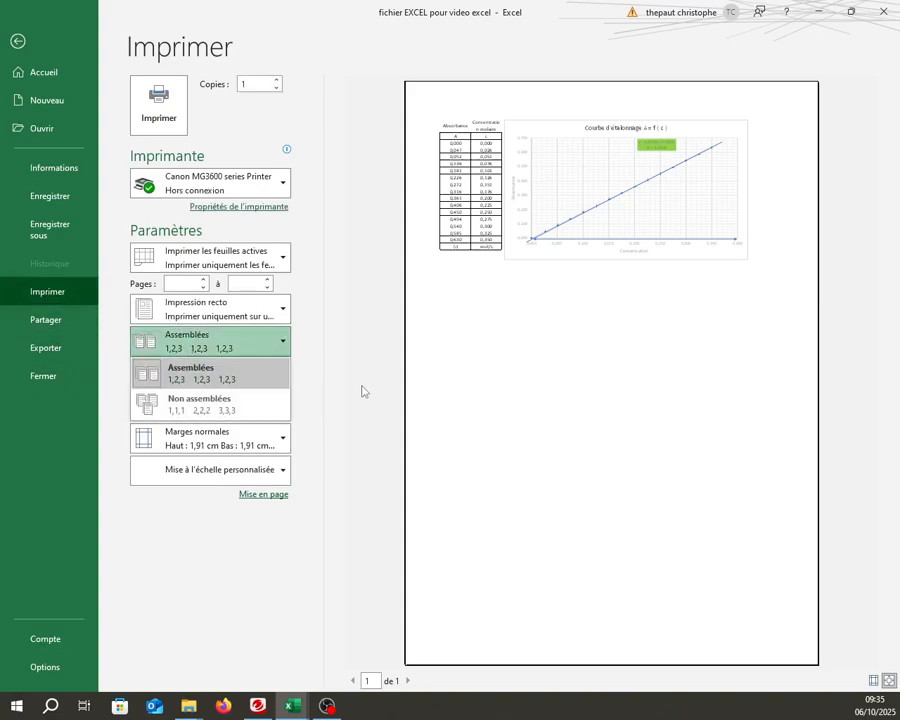
left_click(360, 390)
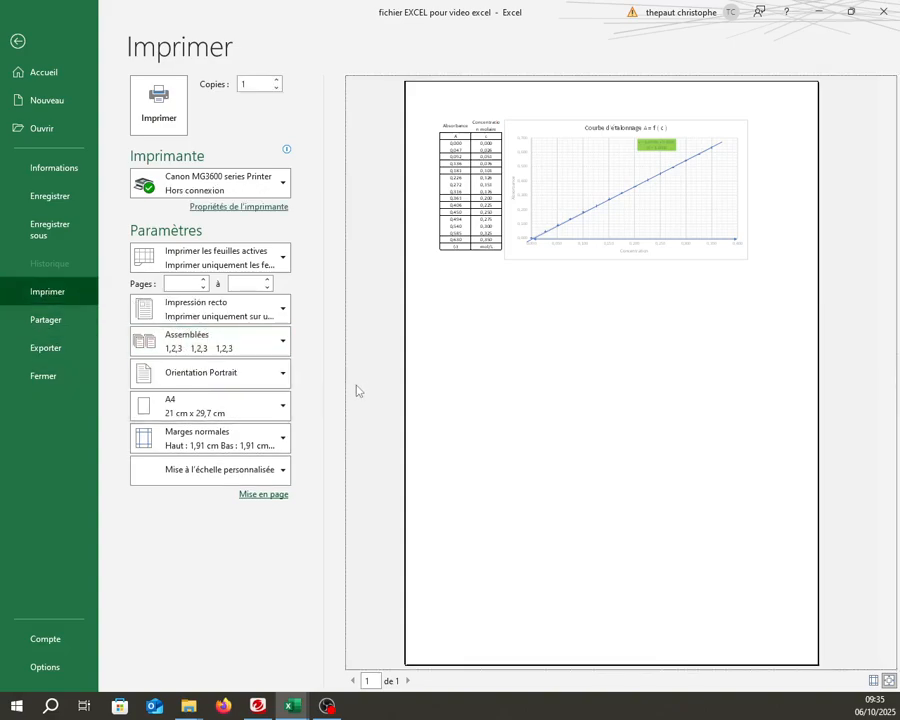
left_click(234, 375)
left_click(240, 446)
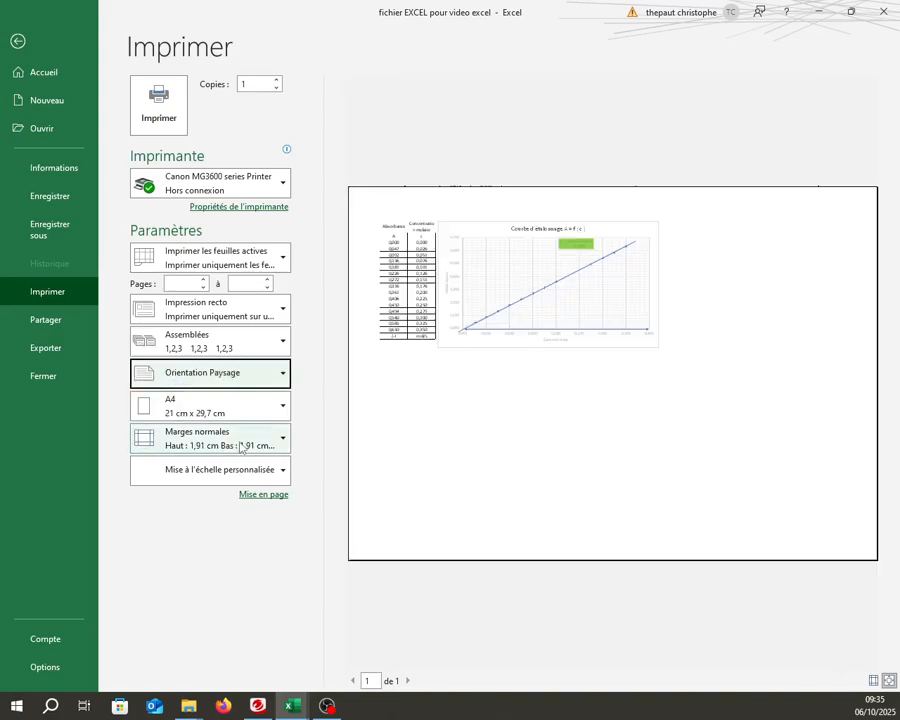
left_click(247, 467)
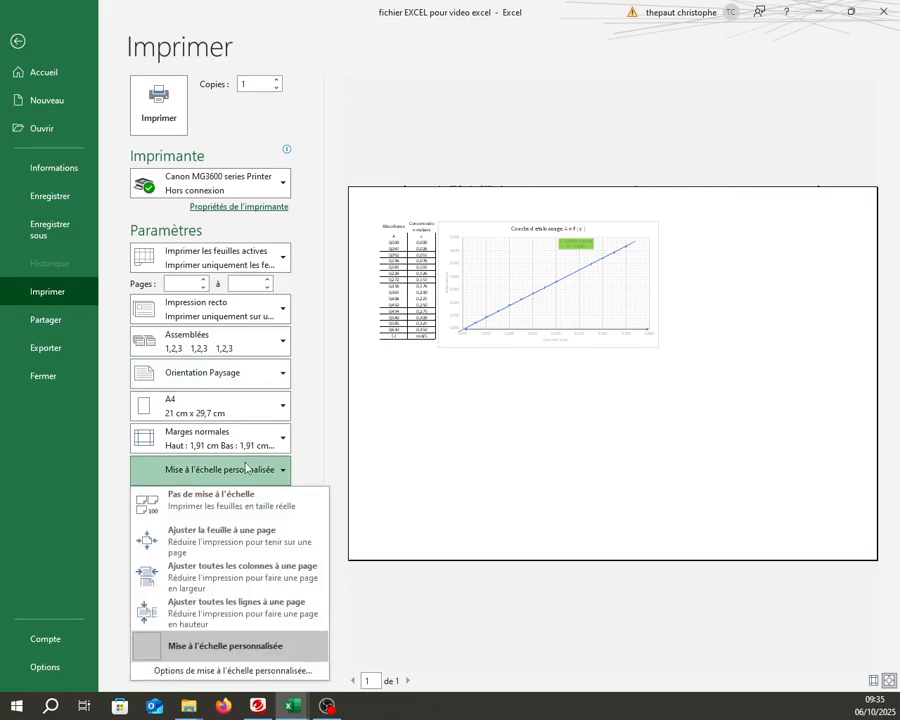
left_click(236, 543)
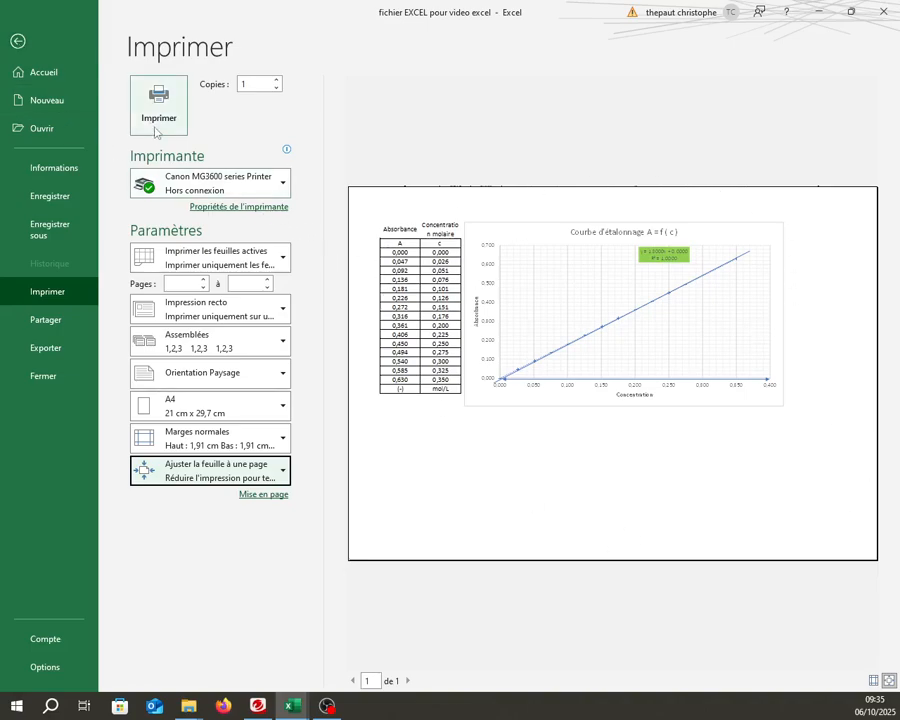
left_click(18, 41)
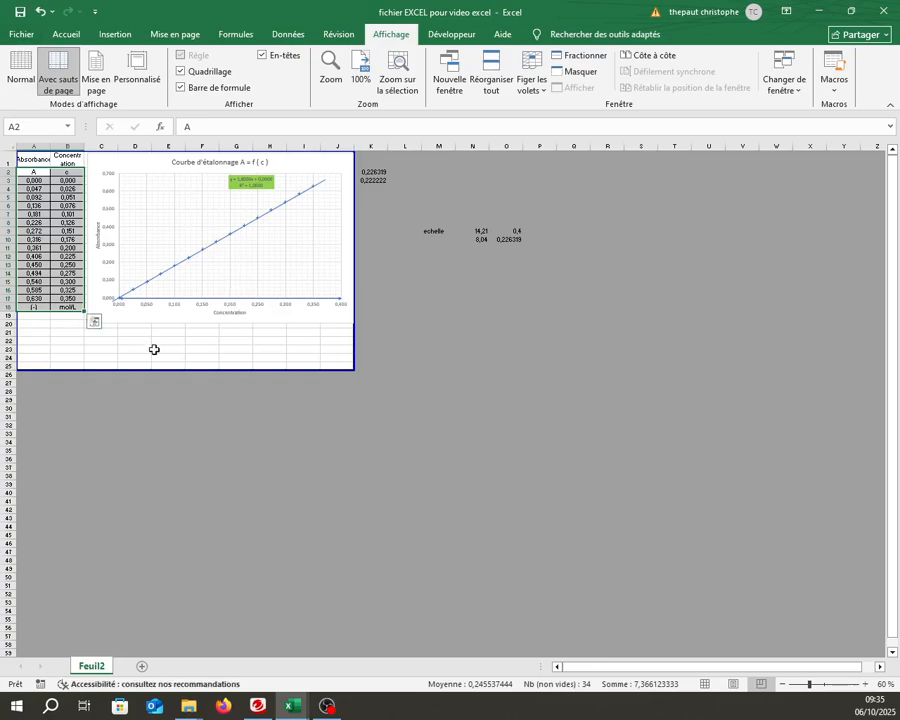
- Enter the label NOM Rénom in cell A21 below the data table
left_click(37, 334)
type("NOM Rénom")
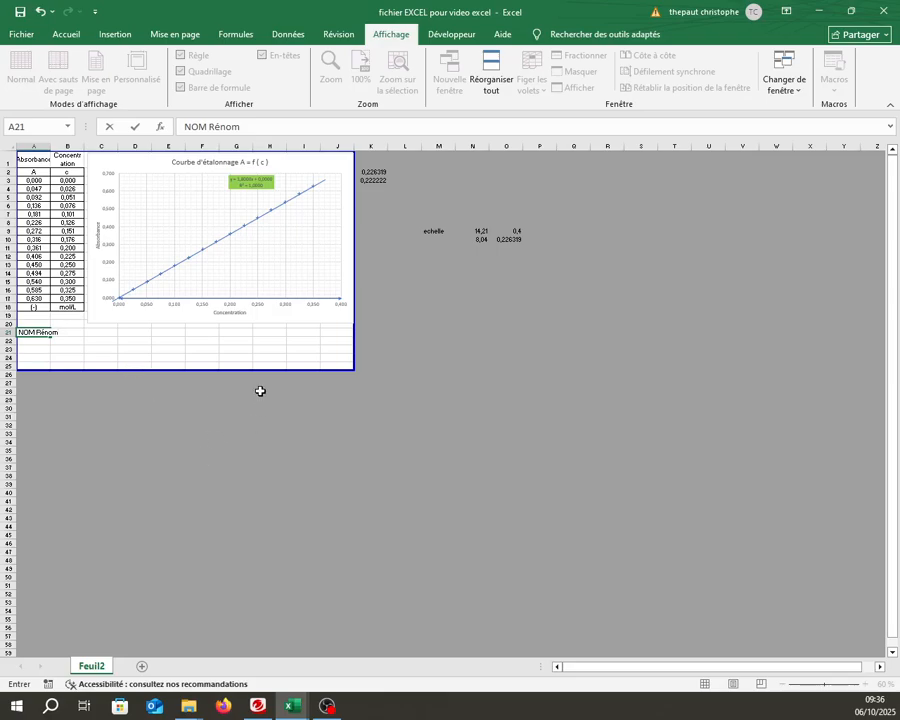
left_click(112, 410)
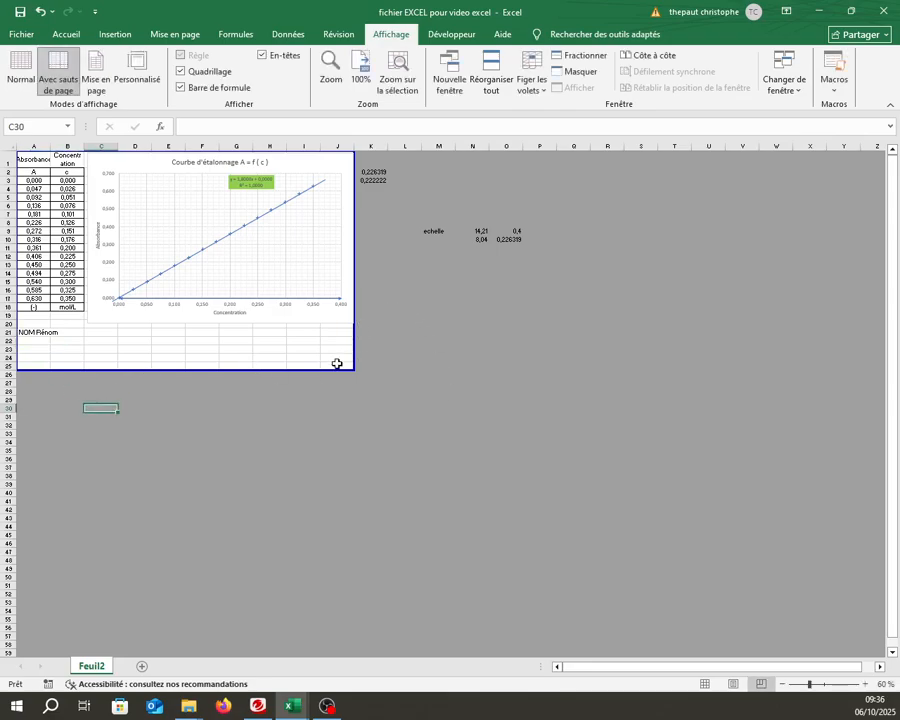
- Copy the print area A1:J25 with its table and chart and paste it at A25 using the standard paste option
left_click_drag(337, 361, 22, 156)
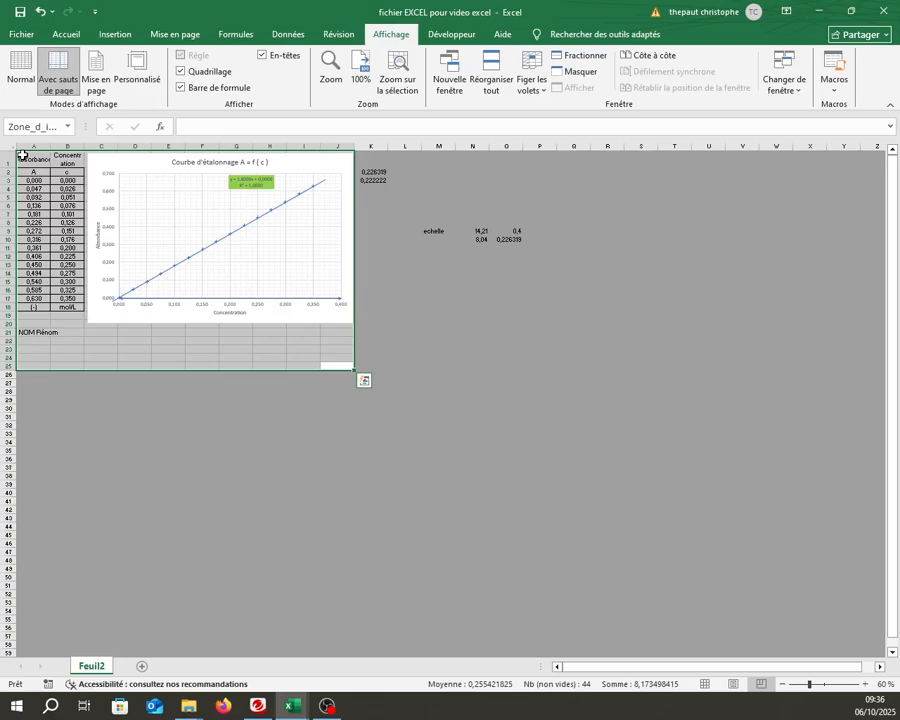
key("ctrl+c")
left_click(40, 364)
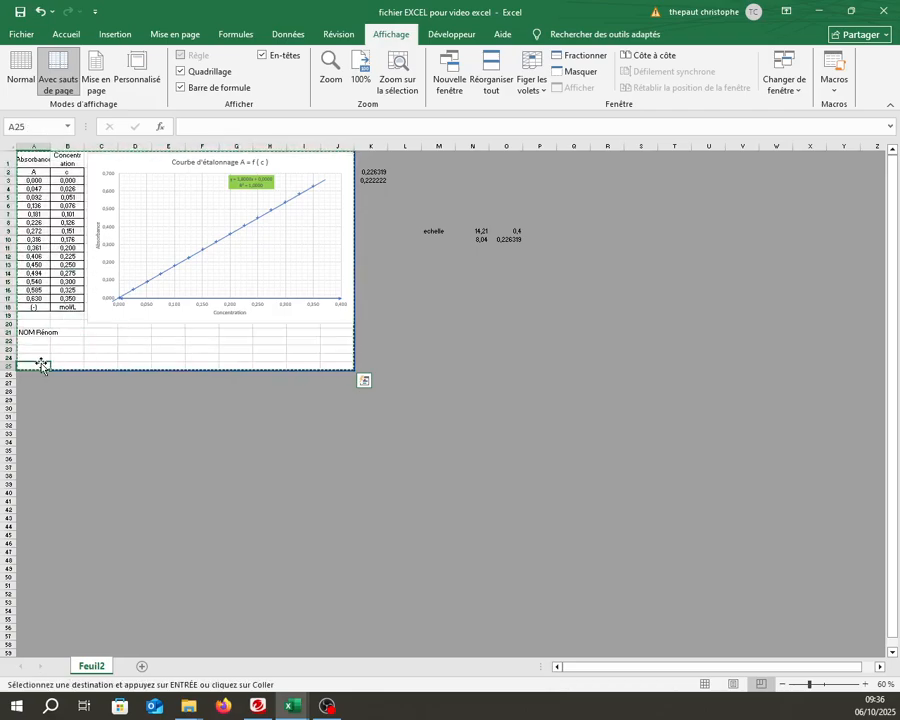
key("ctrl+v")
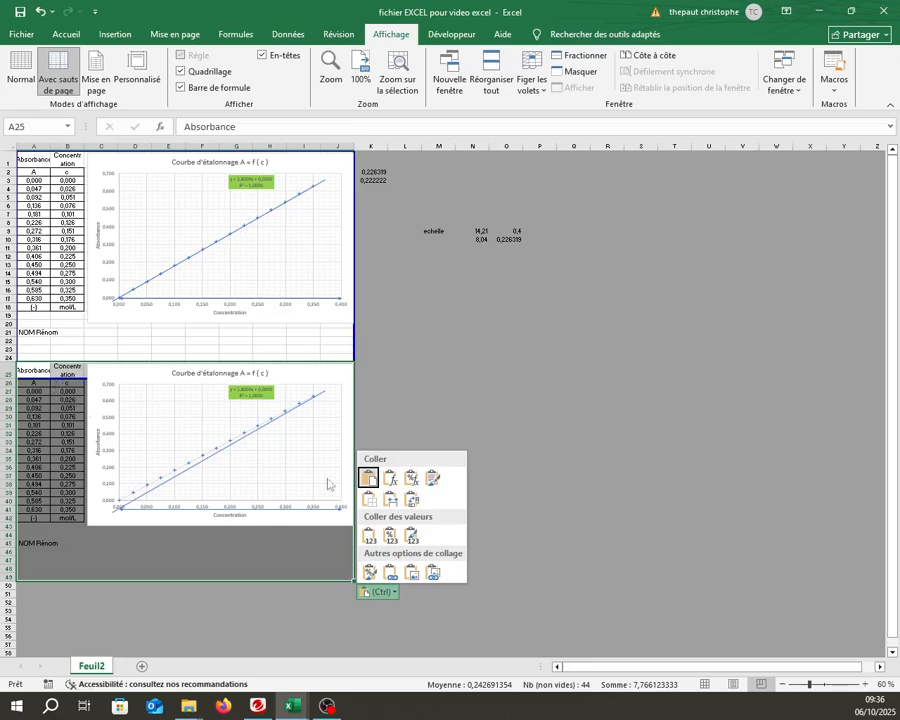
left_click(369, 478)
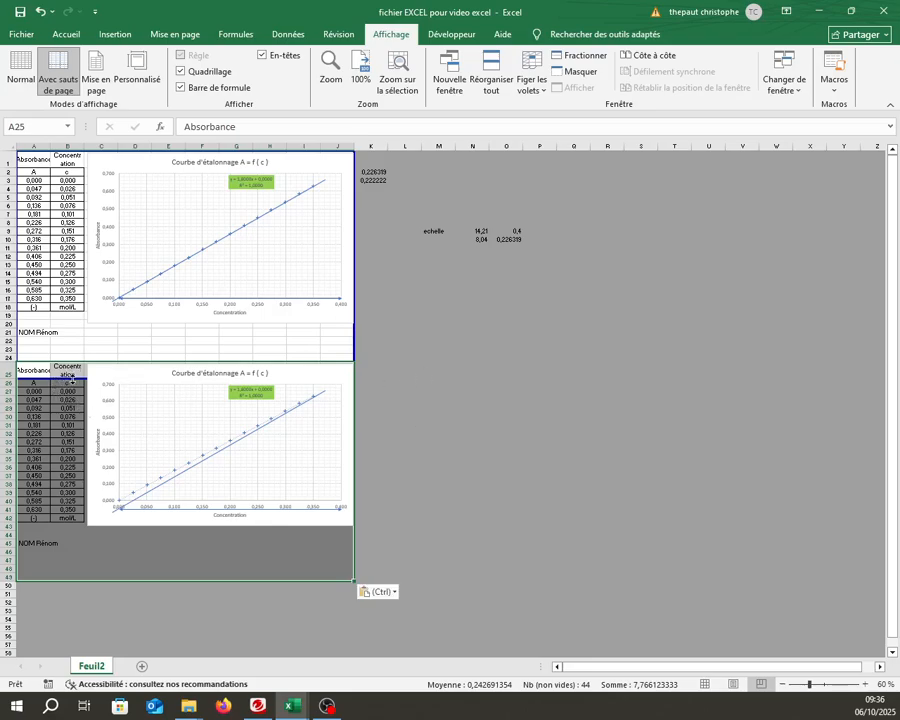
- Extend the print area down to row 49 so it includes the second table and chart
left_click_drag(72, 378, 62, 580)
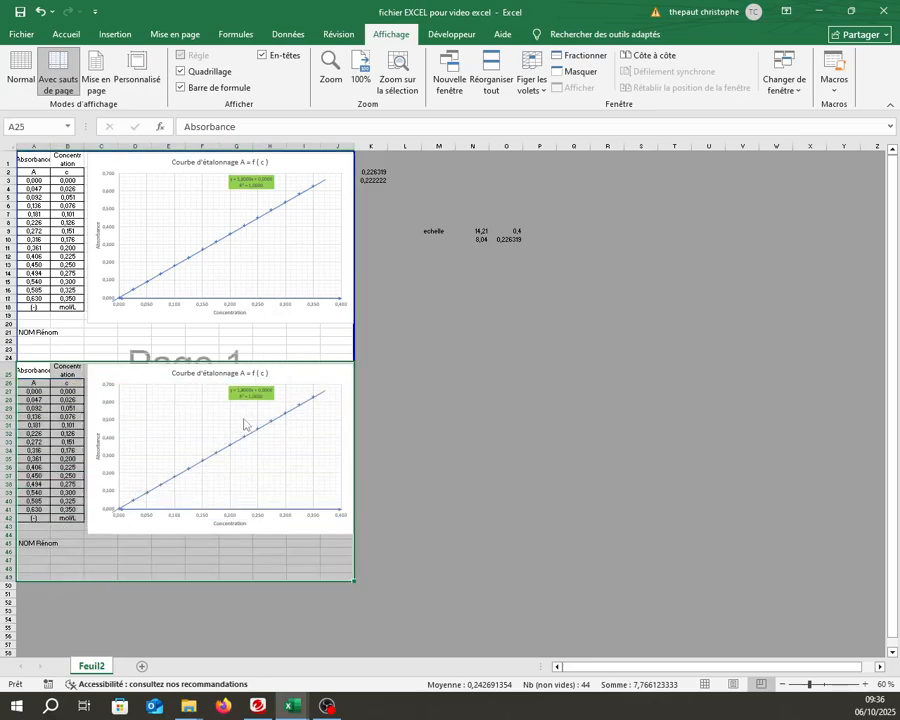
left_click(212, 340)
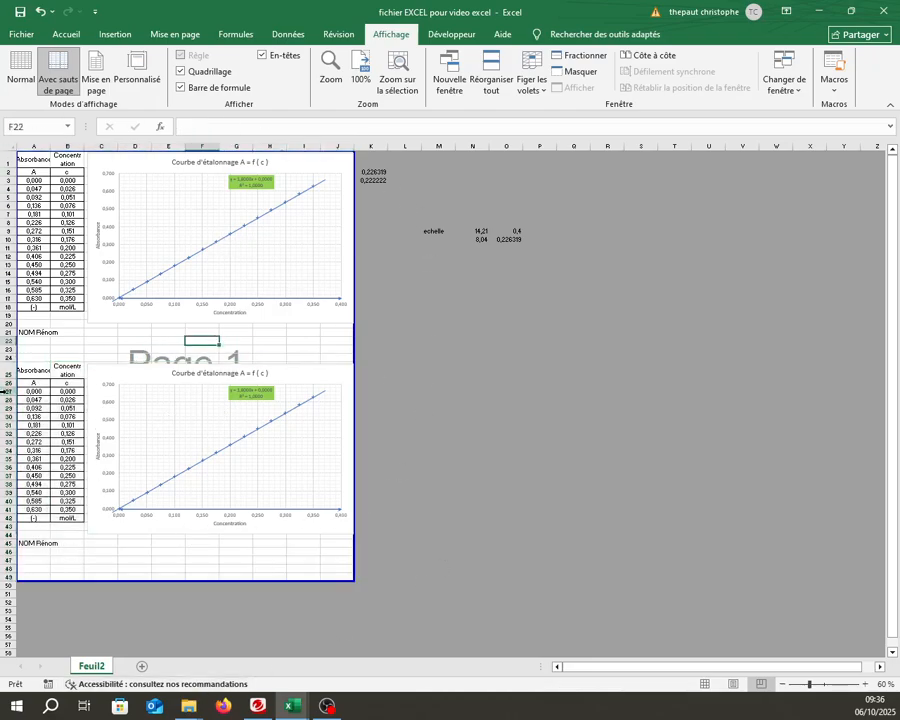
left_click(40, 542)
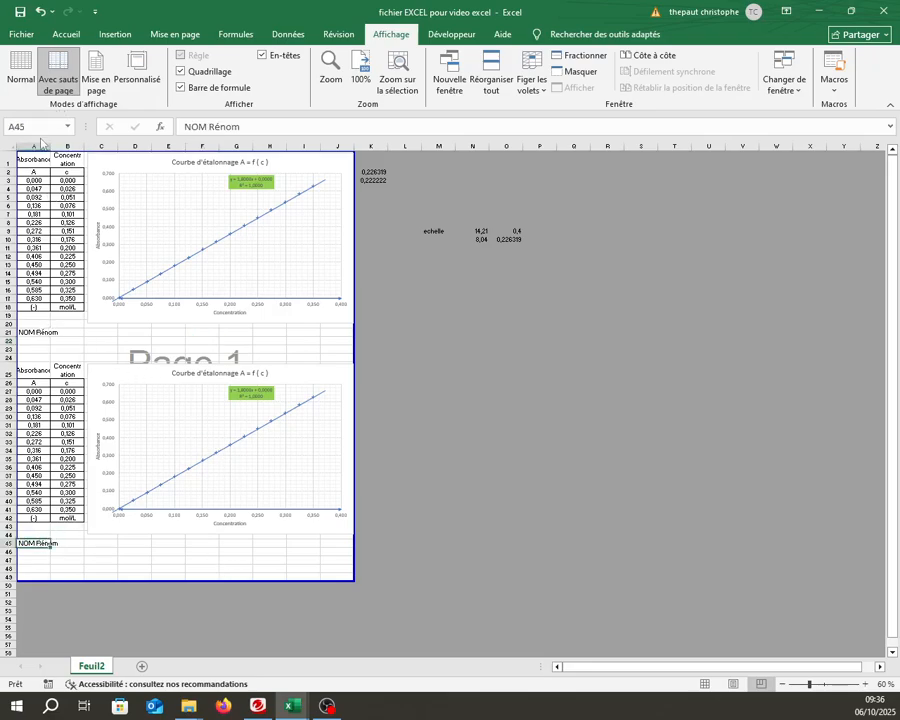
- Set the print orientation to portrait (Orientation Portrait) and return to the sheet
left_click(12, 36)
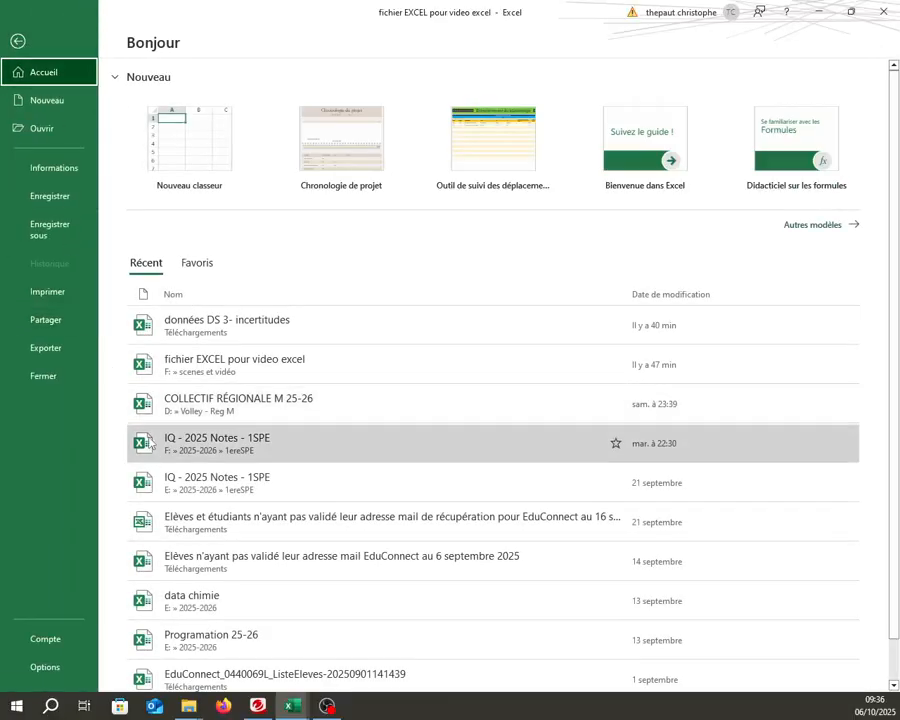
left_click(22, 292)
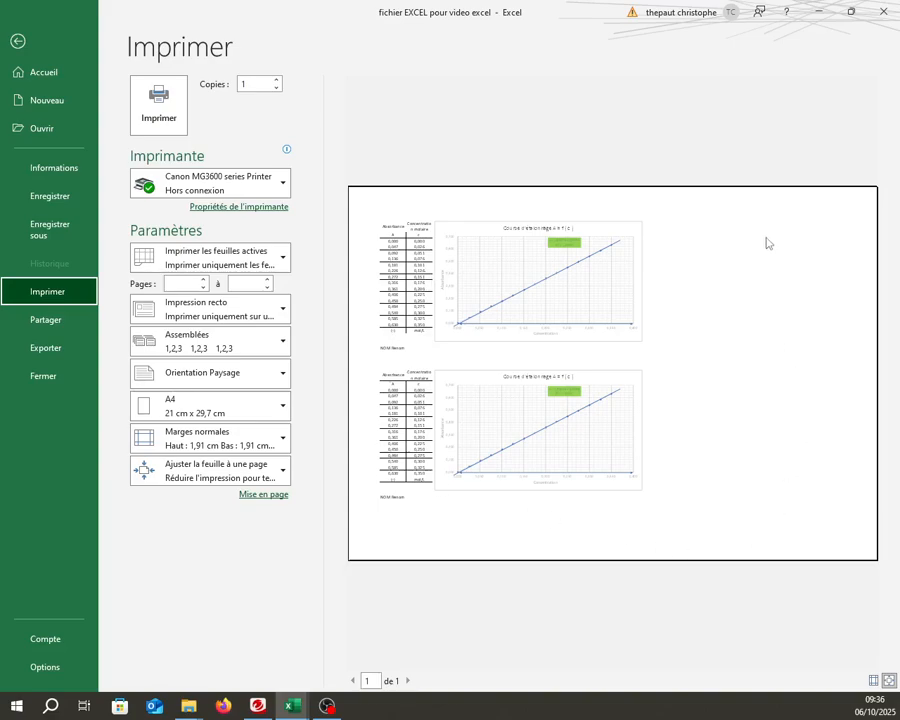
left_click(230, 373)
left_click(218, 406)
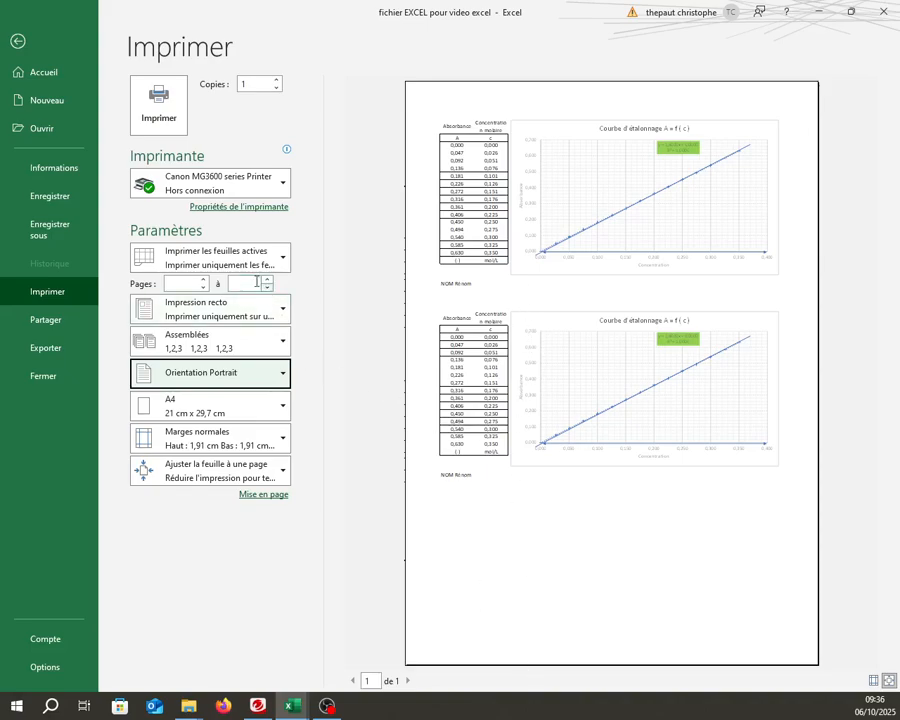
left_click(18, 41)
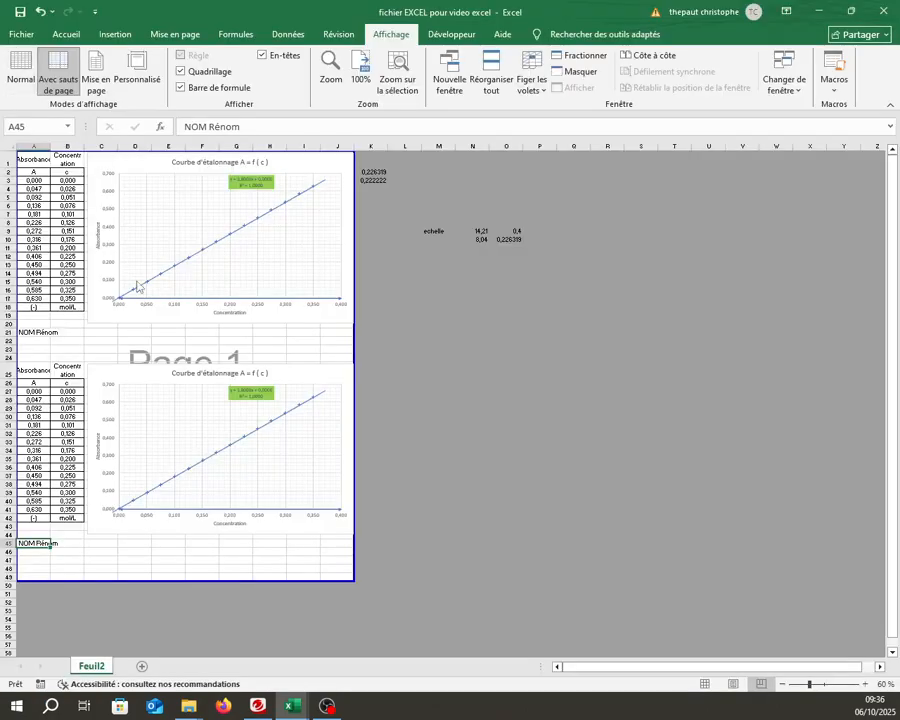
- Copy the lower block A25:J45 with its table and chart and paste it four rows further down at A29
left_click(159, 357)
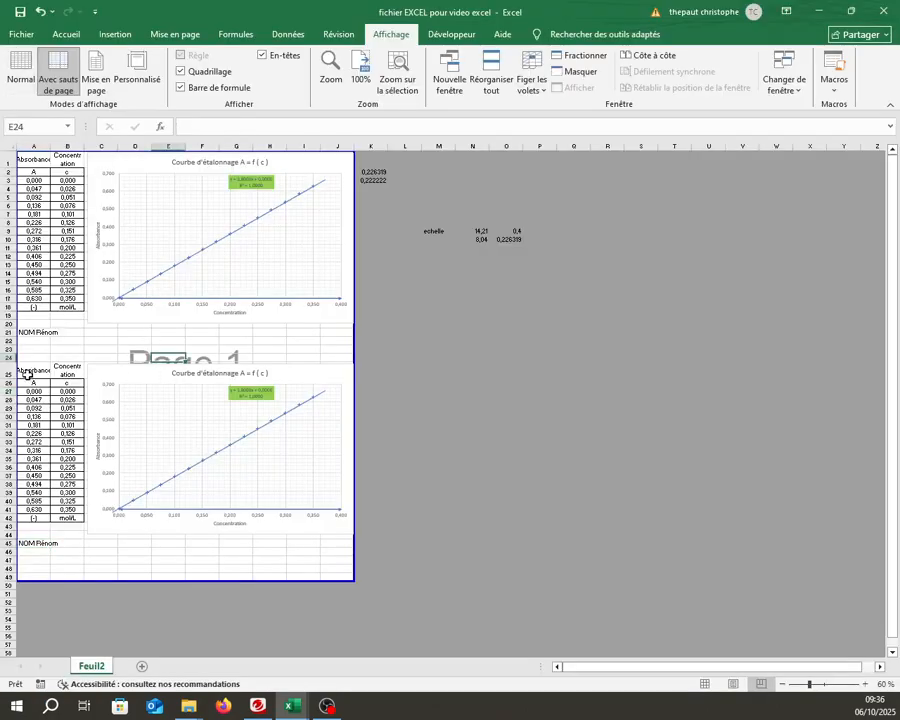
left_click_drag(27, 372, 332, 542)
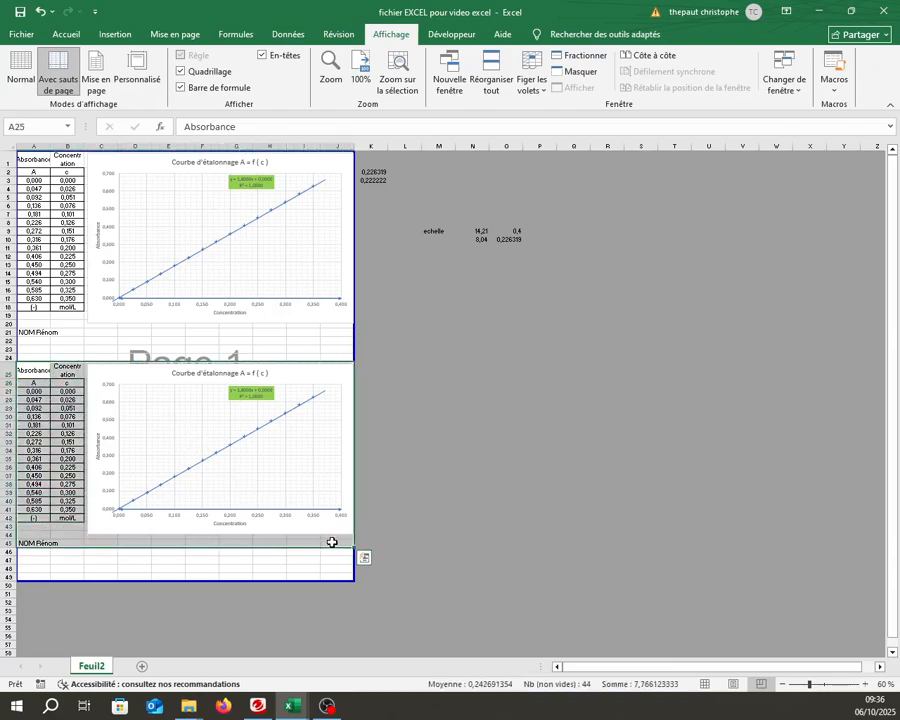
key("ctrl+c")
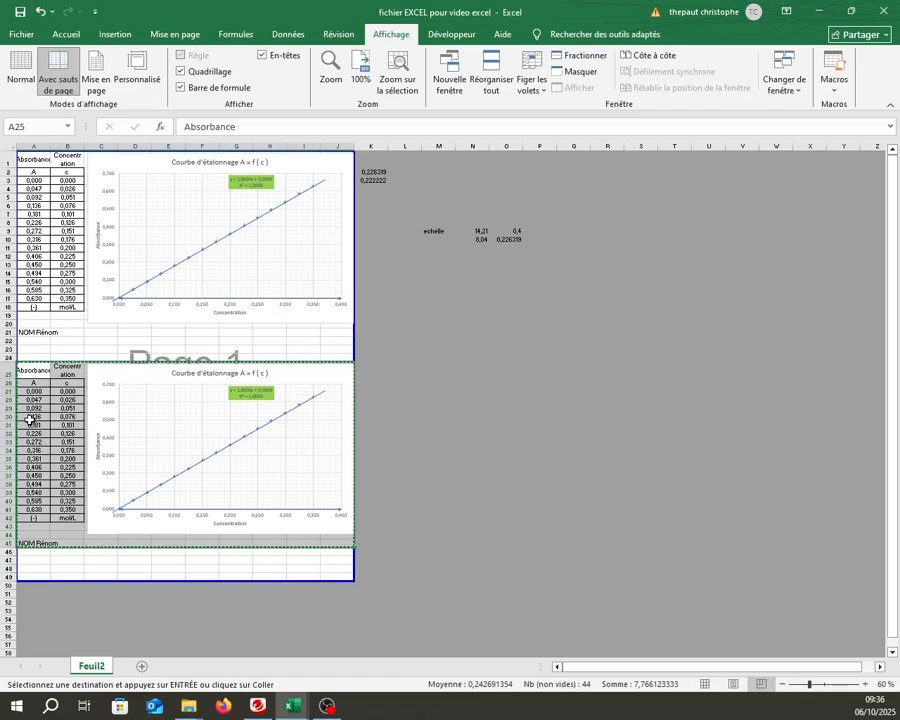
left_click(32, 408)
key("Return")
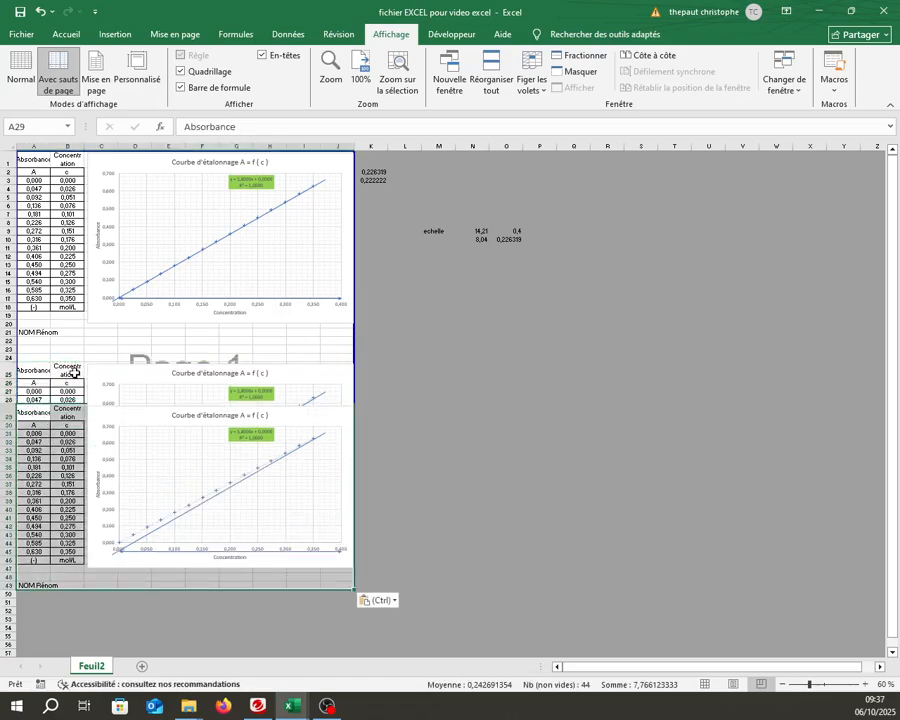
- Delete the leftover chart copy starting at row 25 behind the newly pasted chart
left_click_drag(33, 371, 302, 456)
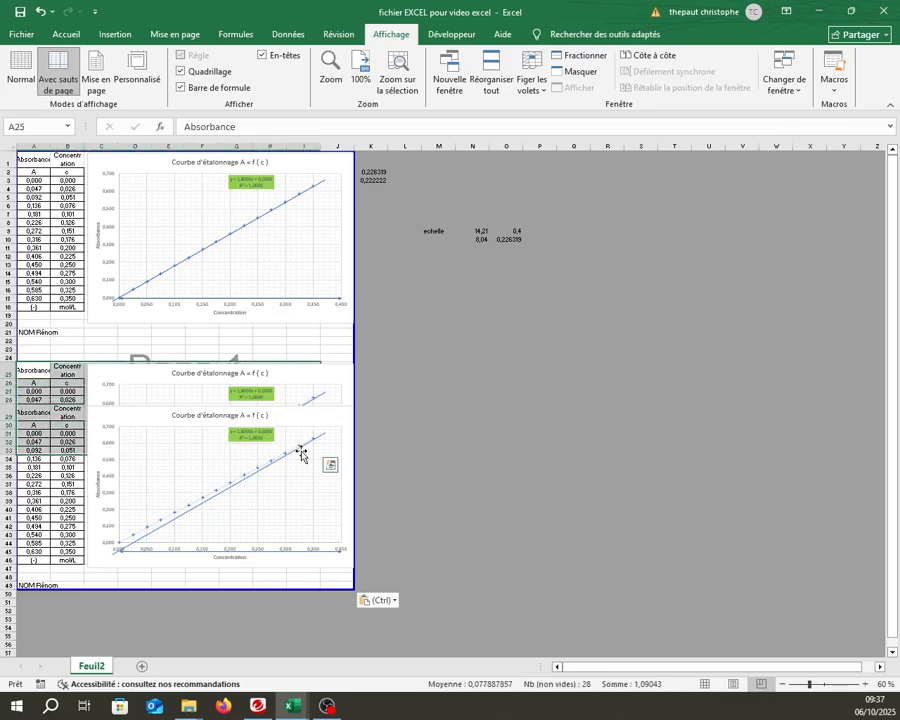
left_click(259, 374)
left_click(297, 368)
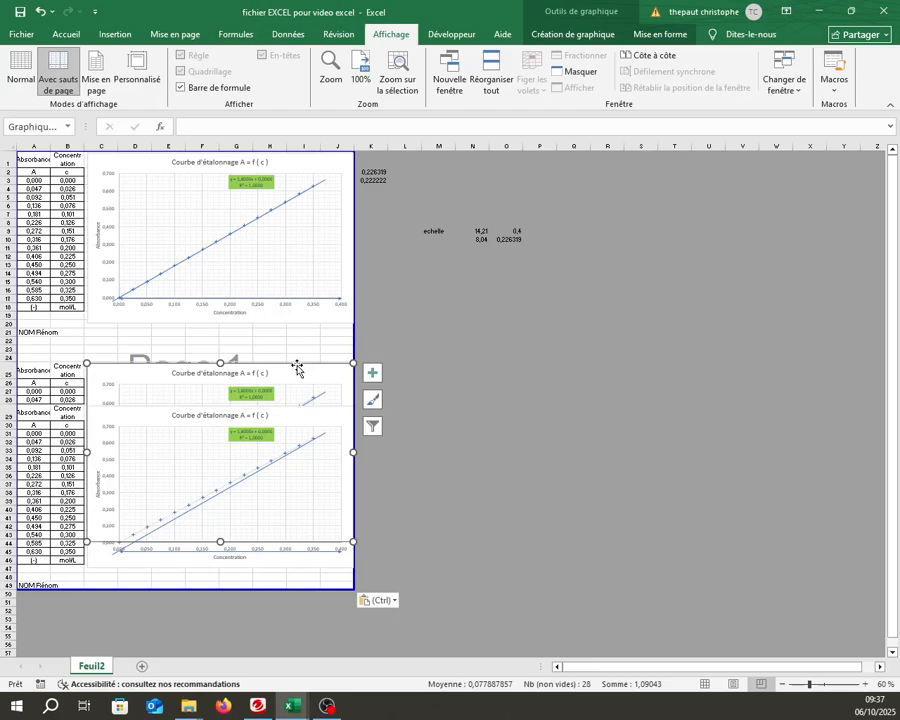
key("Delete")
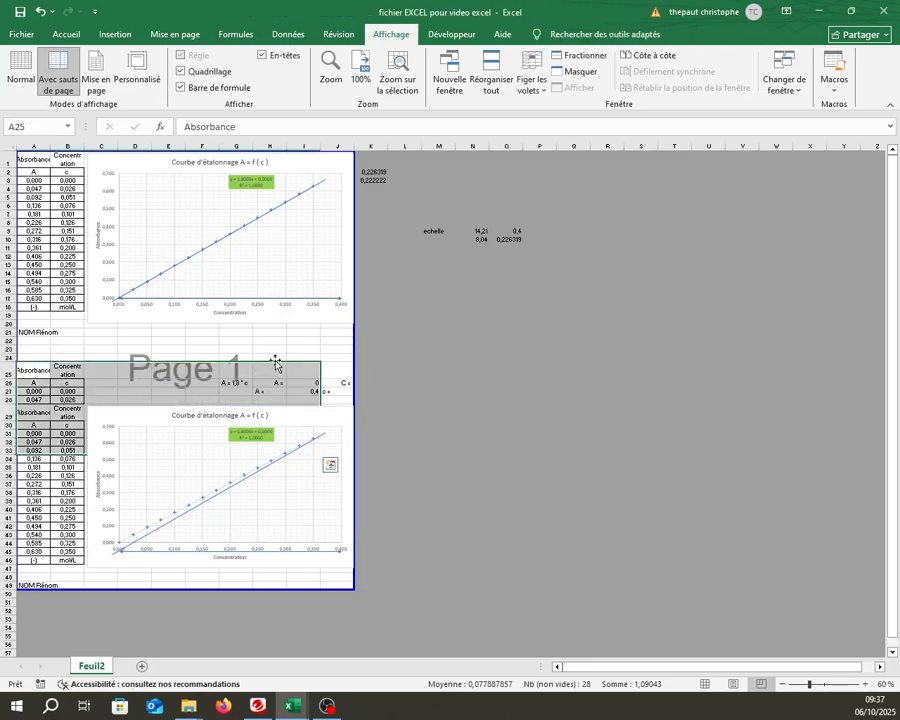
- Clear the leftover contents of A25:J28 and remove all borders from that range (Aucune bordure)
left_click_drag(34, 372, 353, 398)
key("Delete")
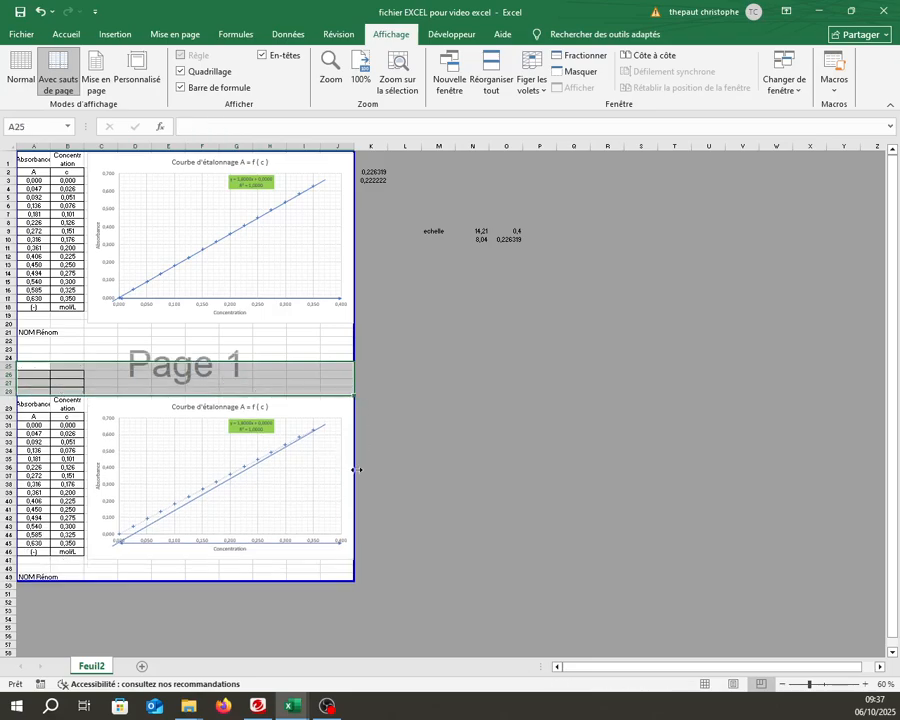
left_click(72, 34)
left_click(164, 82)
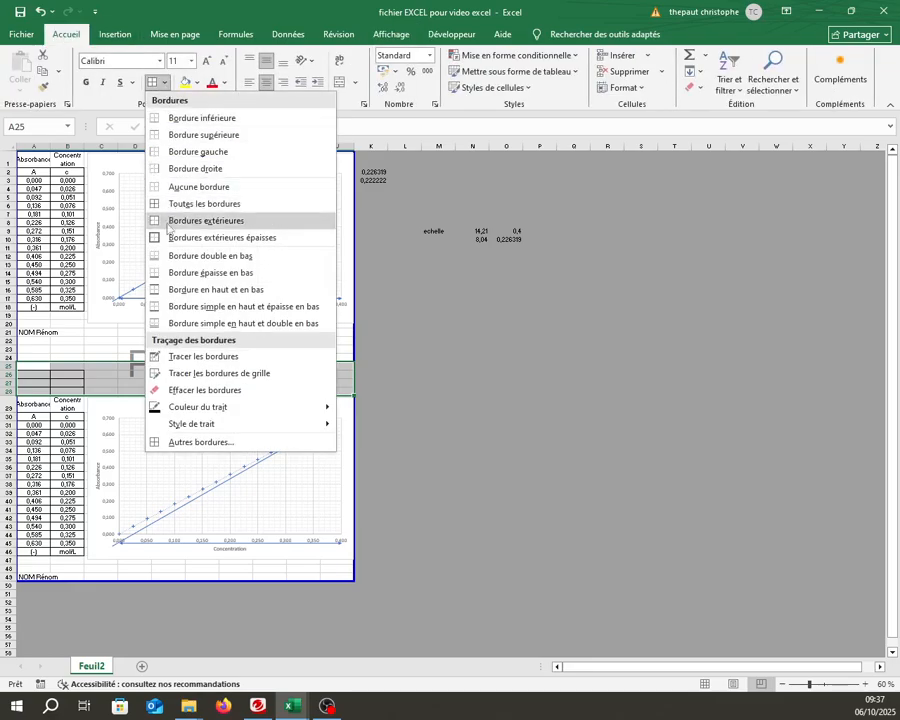
left_click(440, 440)
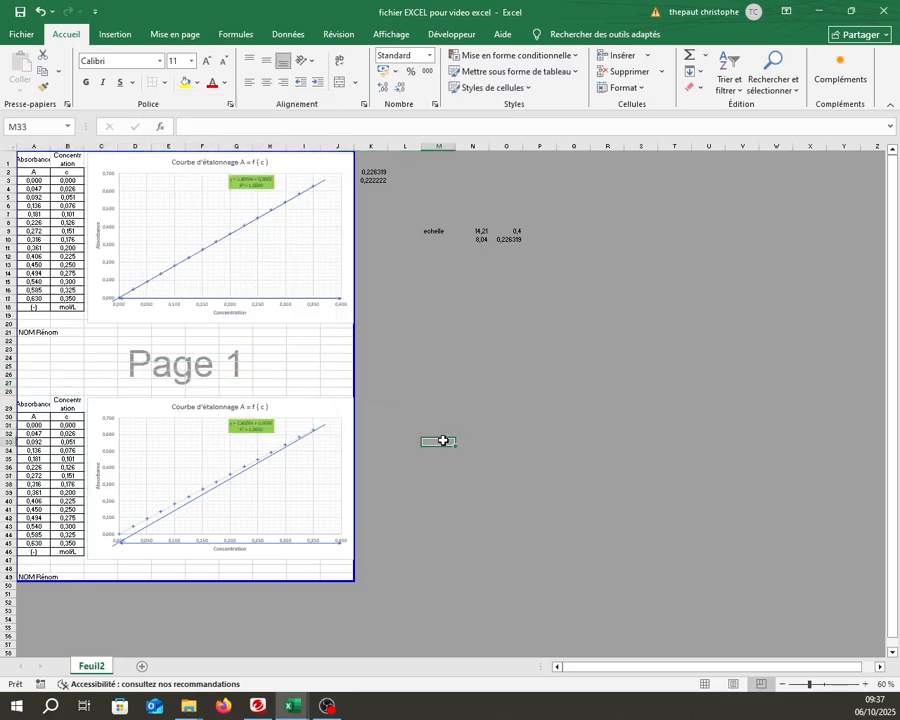
- Check the print preview of the page holding both tables and charts, and return to the sheet's view options
left_click(25, 35)
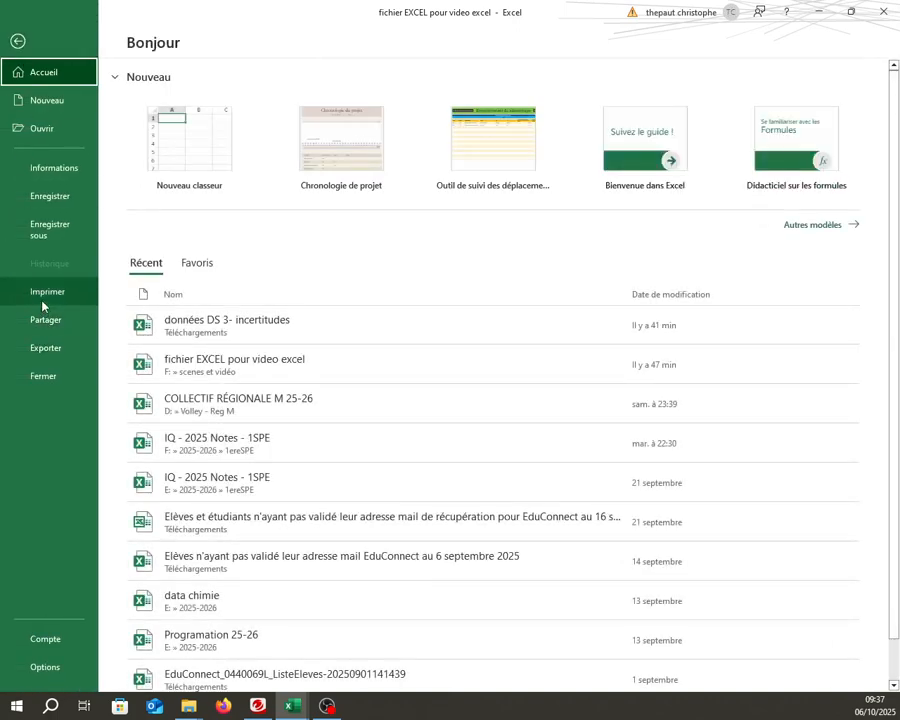
left_click(30, 297)
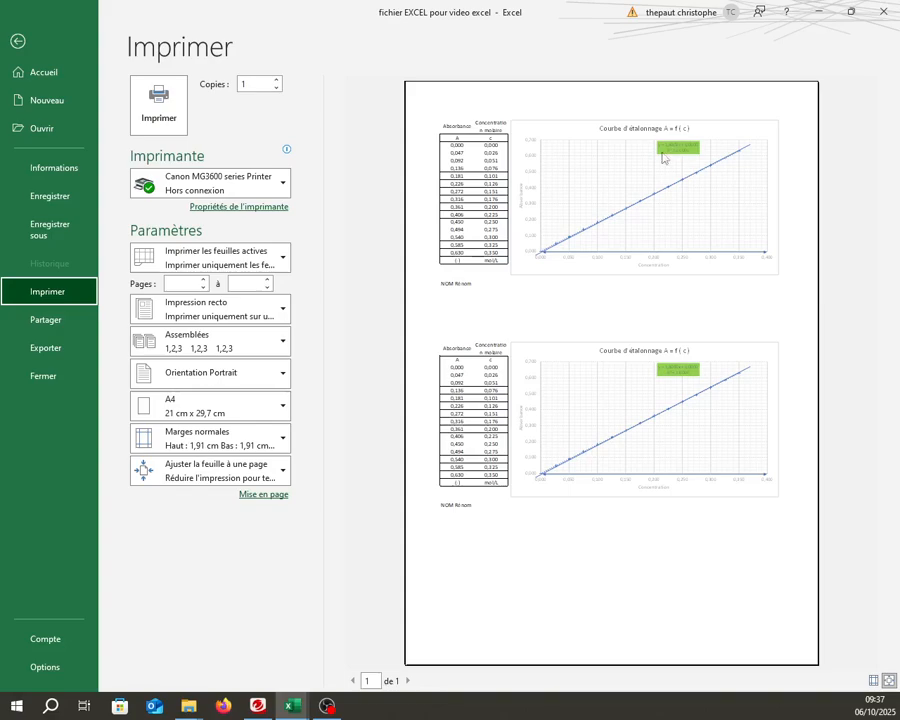
left_click(17, 41)
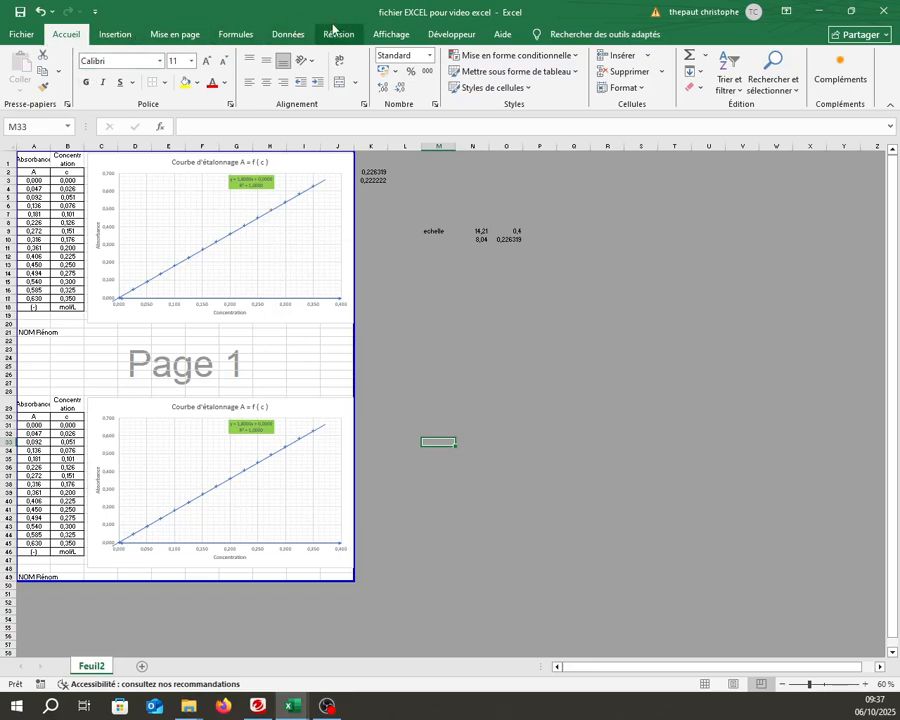
left_click(379, 37)
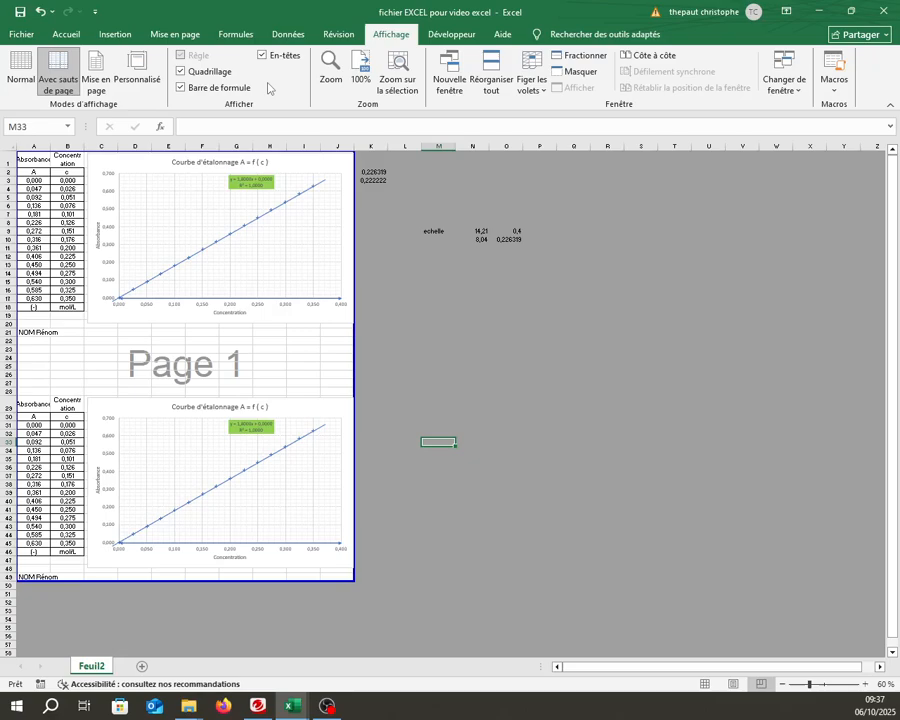
- Return the sheet to Normal view and examine the upper calibration chart's points, trendline and R² value at 180% zoom
left_click(20, 72)
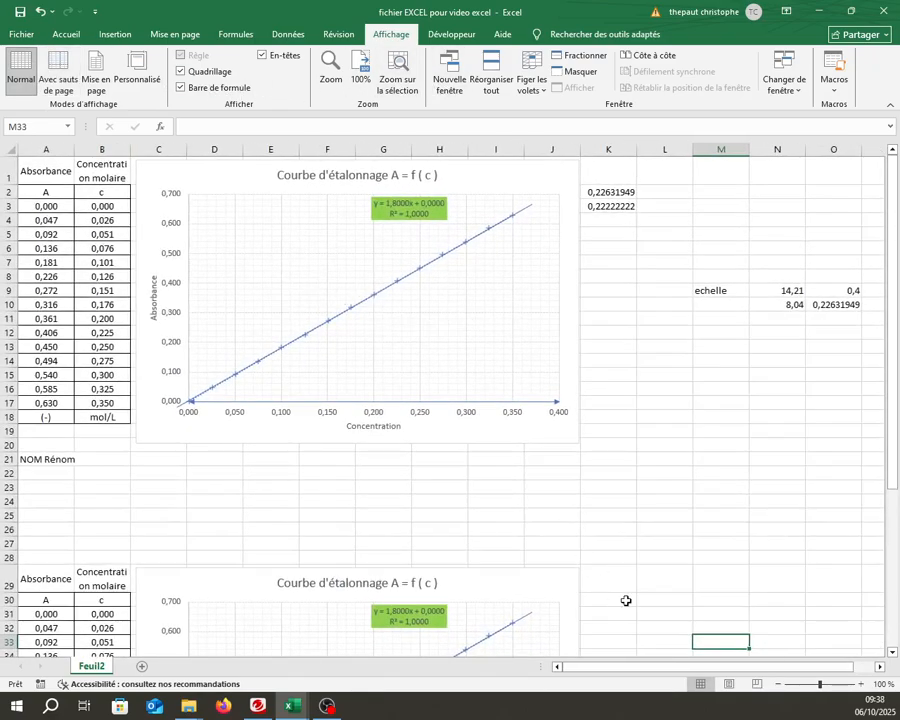
left_click(862, 684)
left_click(862, 684)
left_click(862, 684)
left_click(862, 684)
left_click(862, 684)
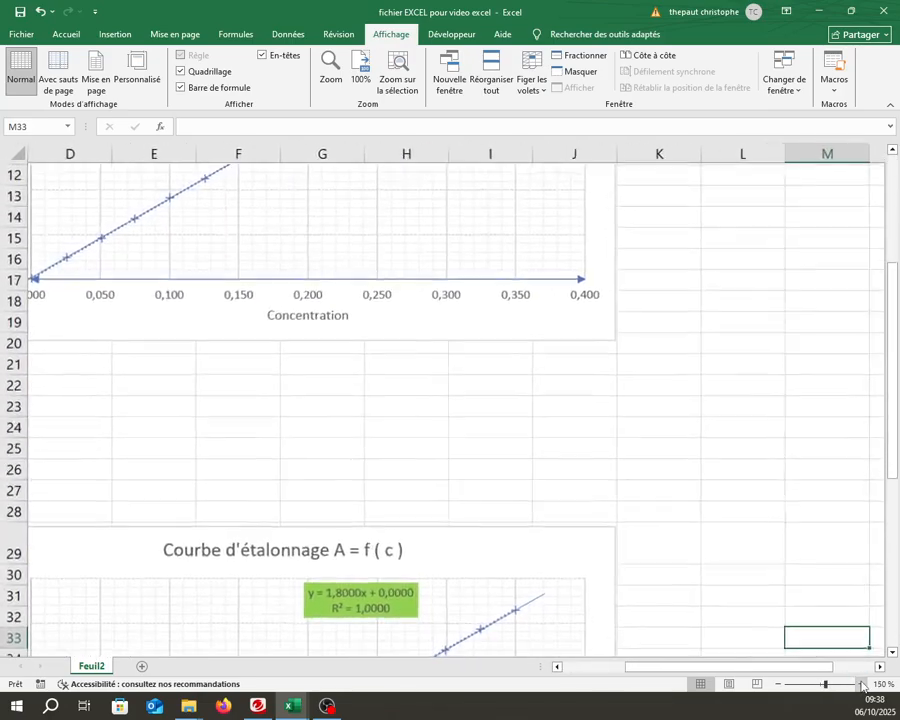
left_click(862, 684)
left_click(862, 684)
left_click(862, 684)
scroll(547, 495, "up", 5)
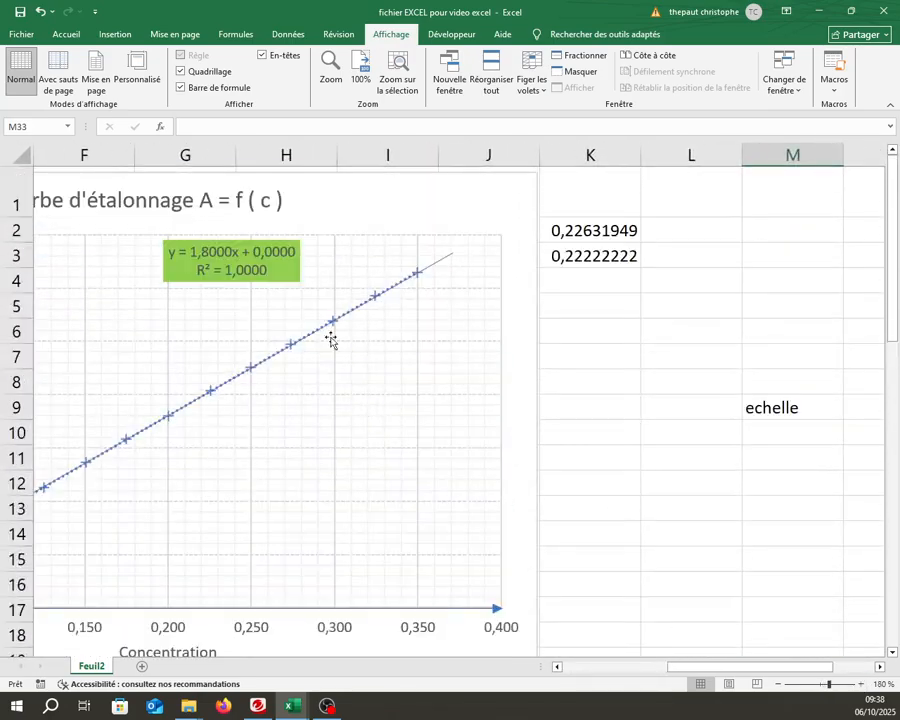
left_click_drag(740, 667, 654, 664)
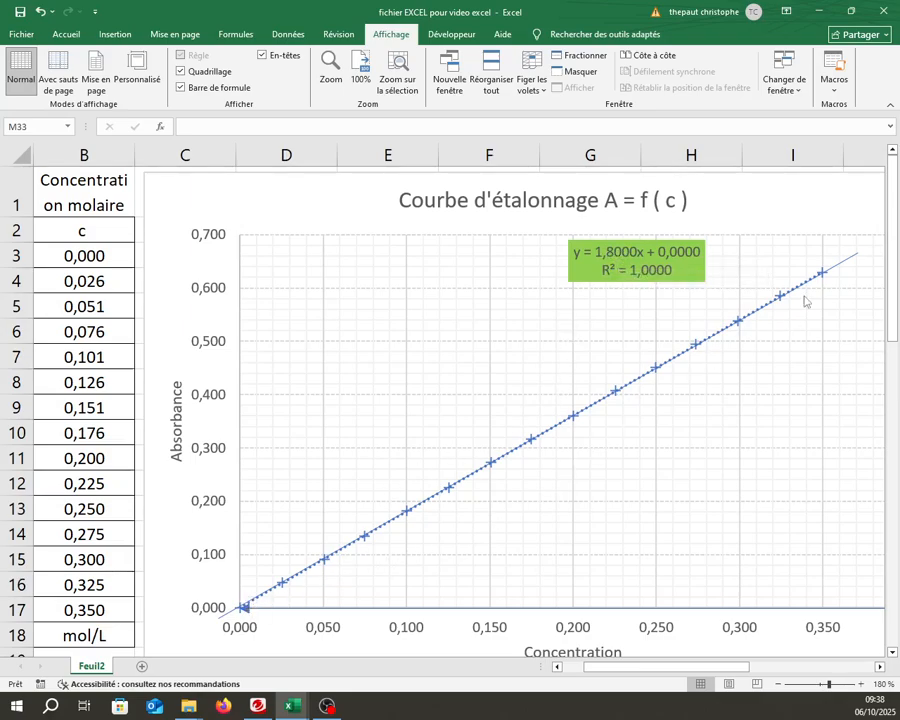
mouse_move(820, 268)
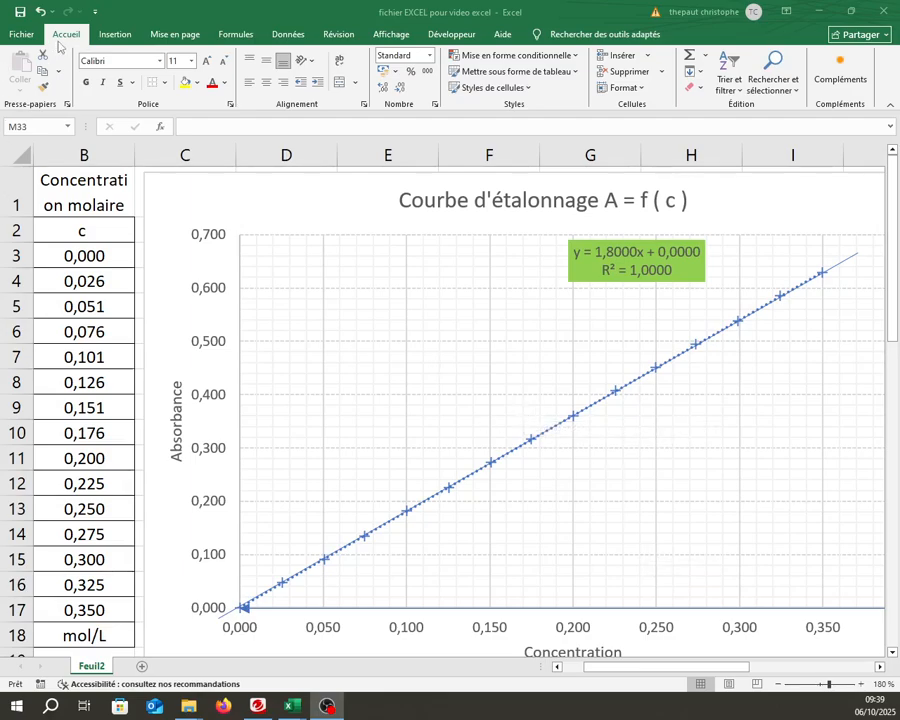
- Insert a text box on the upper chart reading "R² permet de savoir si le modèle choisit est satisfaisant : Critère R² > 0,99", with an arrow to R²
left_click(114, 34)
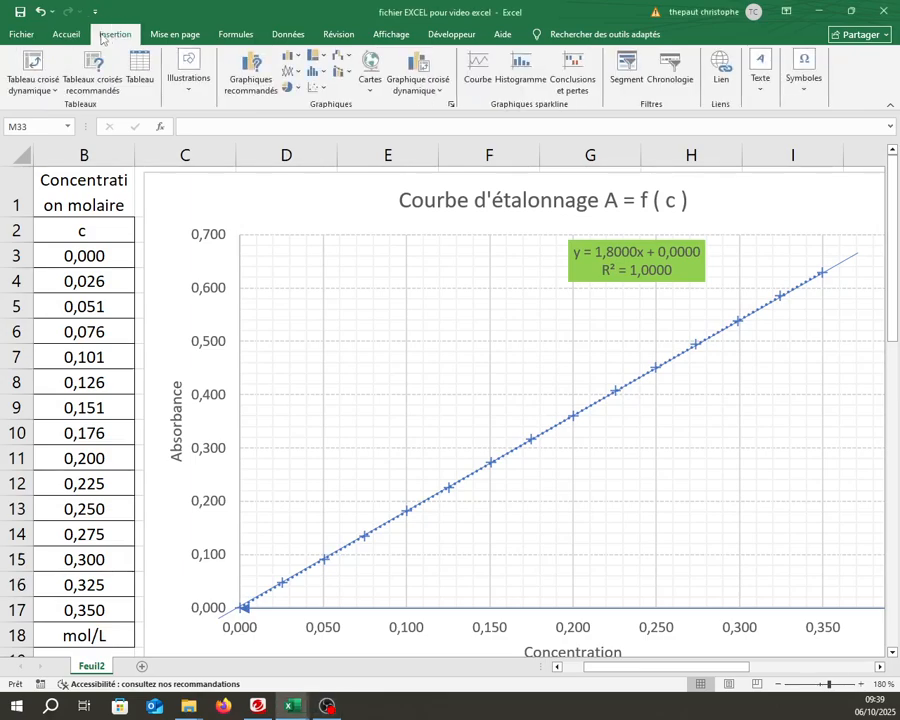
left_click(759, 78)
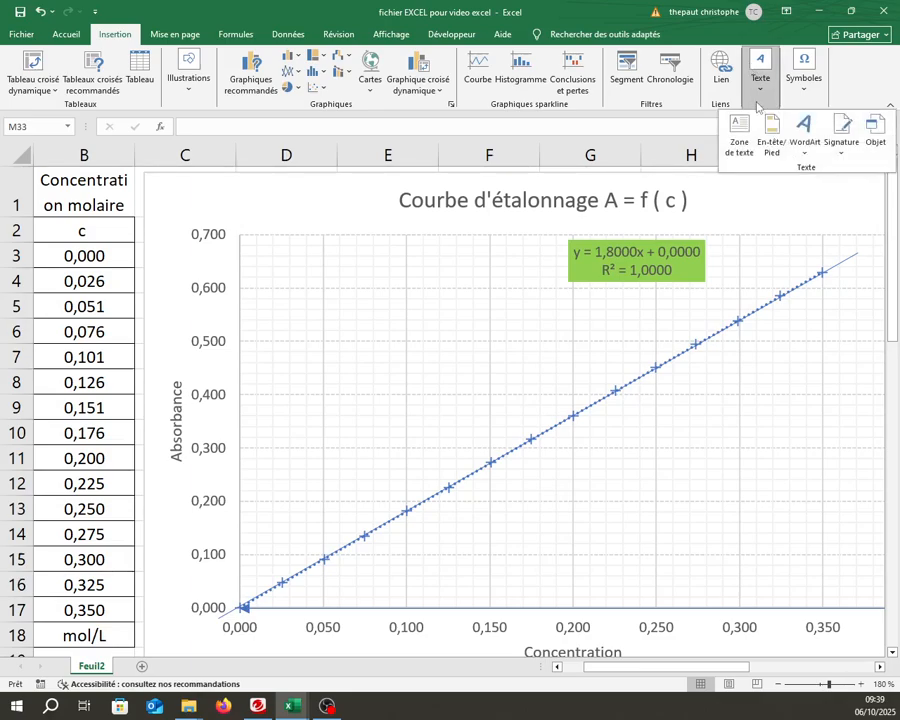
left_click(740, 130)
mouse_move(301, 264)
left_mouse_down()
mouse_move(408, 348)
mouse_move(507, 337)
left_mouse_up()
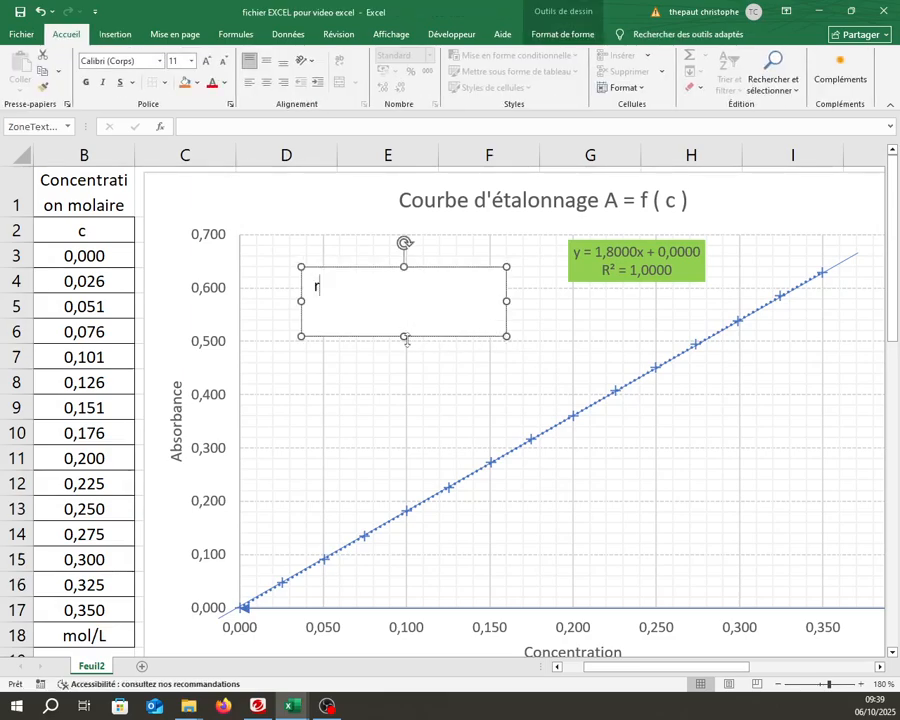
type("R² permet de savoir si le modèle choisit est satisfaisant :")
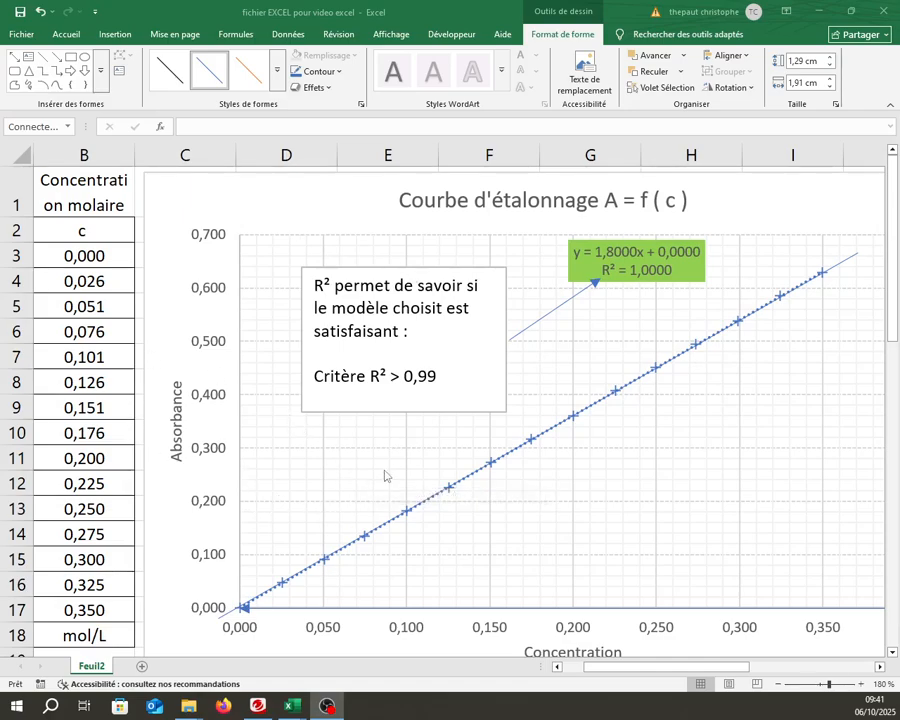
- Add the unit to the upper chart's horizontal axis title so that it reads "Concentration (mol/L)"
scroll(385, 477, "down", 1)
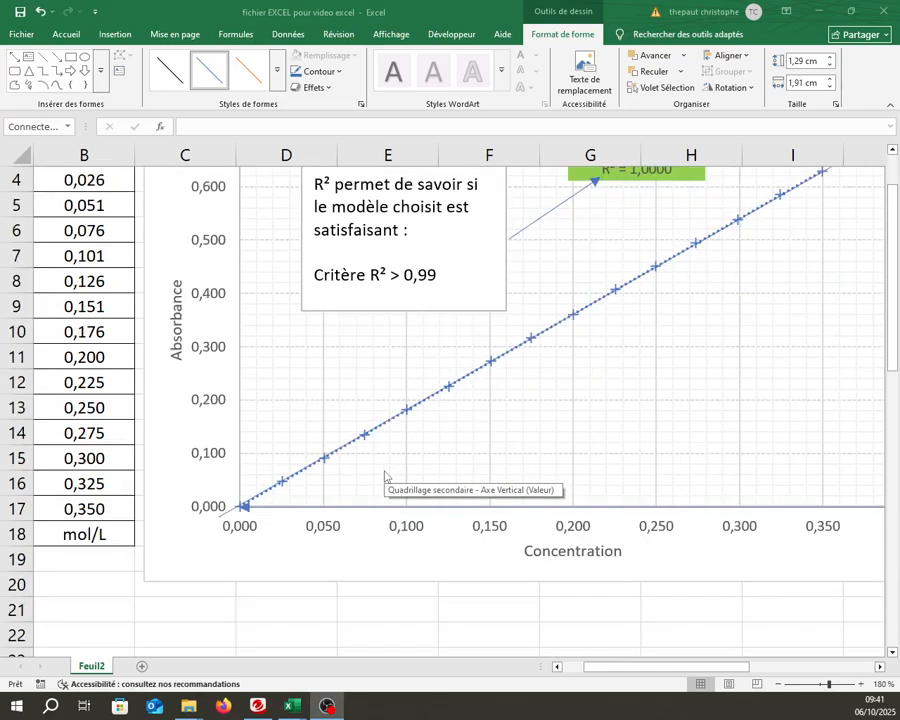
scroll(385, 477, "up", 1)
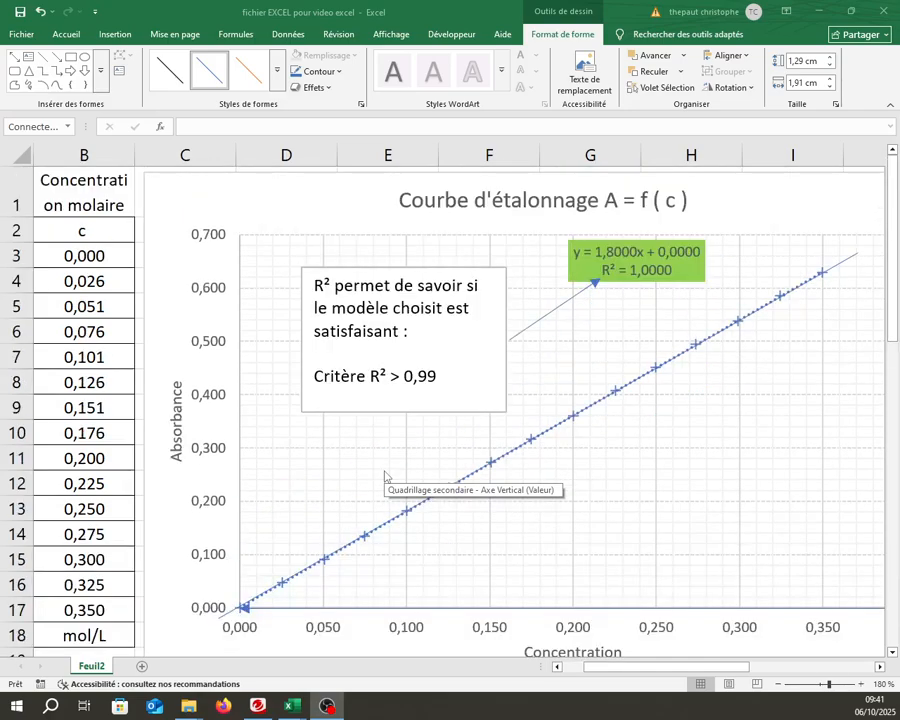
left_click(779, 684)
left_click(779, 684)
left_click(779, 684)
left_click(779, 684)
left_click(779, 684)
left_click(779, 684)
left_click(779, 684)
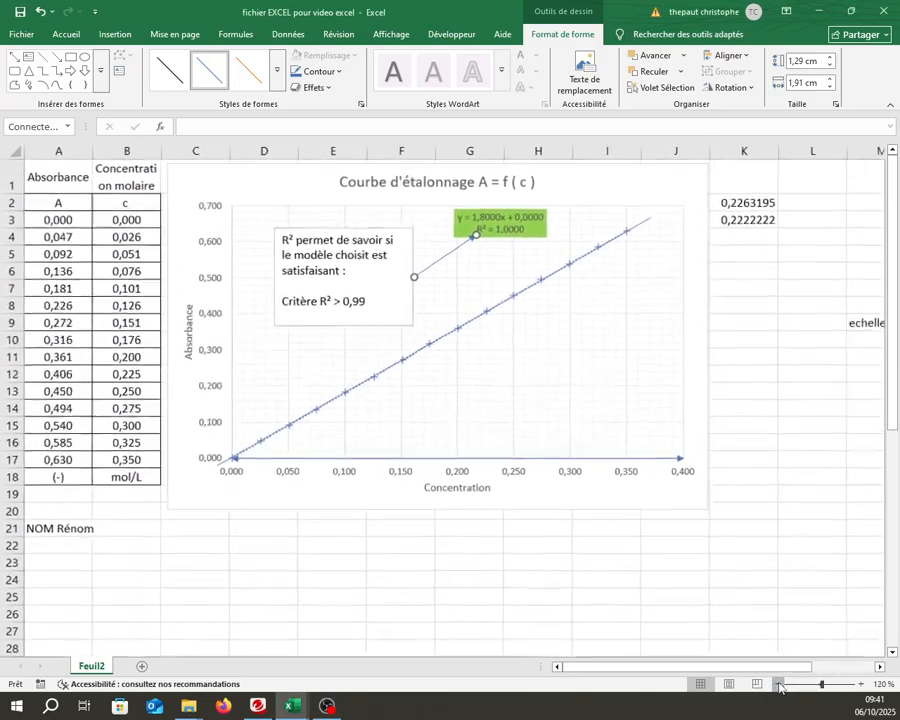
left_click(370, 183)
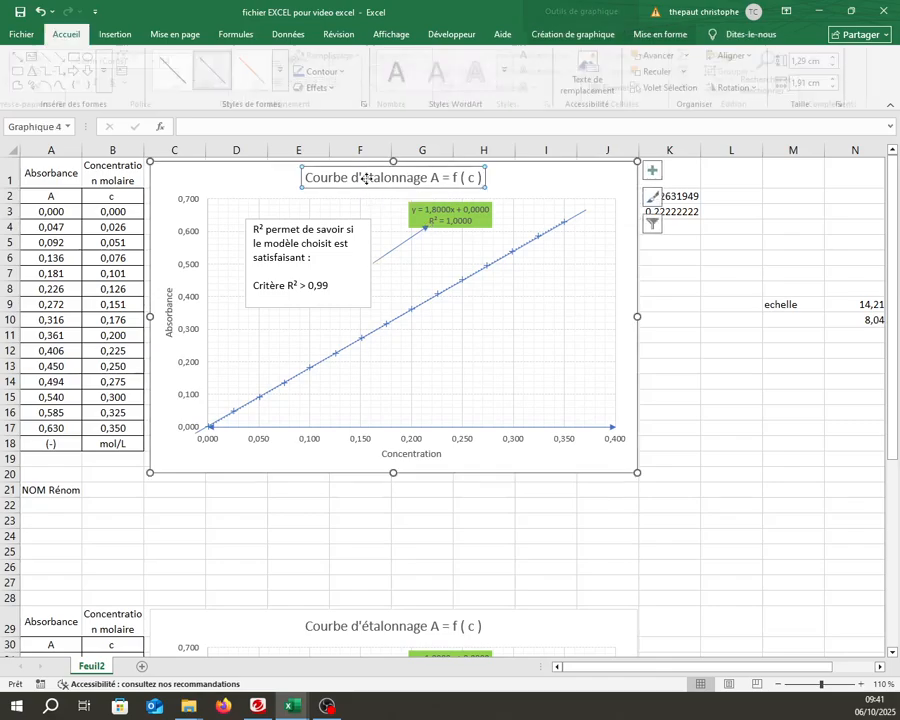
left_click(169, 315)
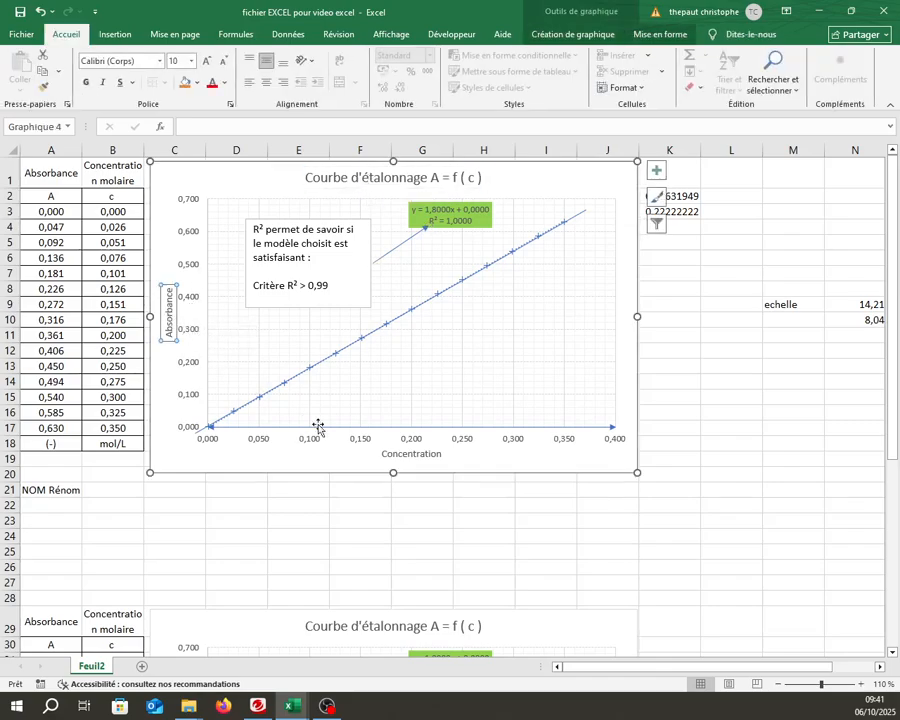
left_click(398, 454)
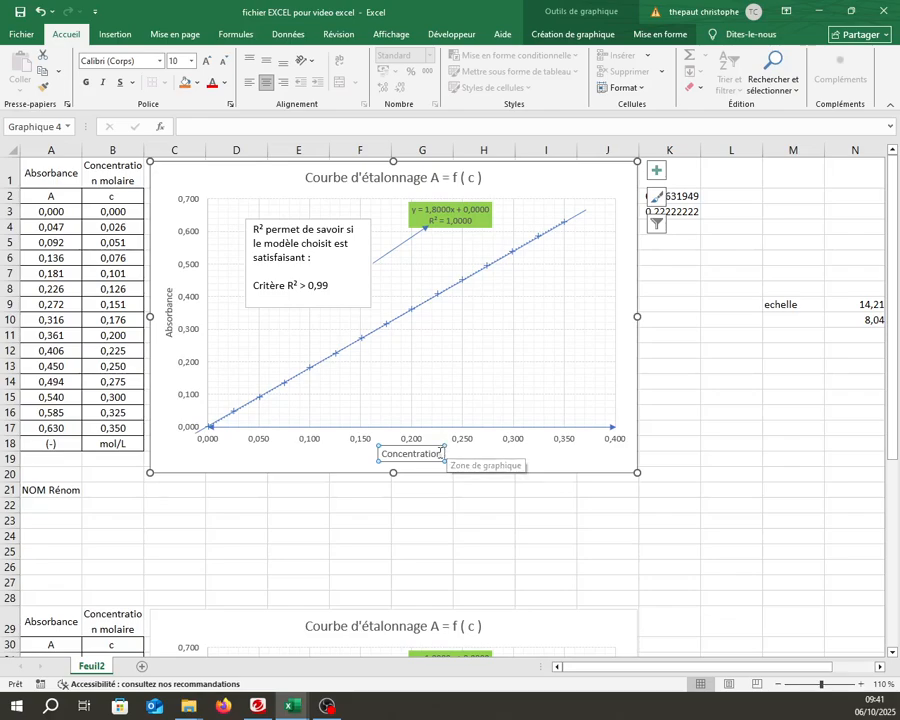
left_click(440, 454)
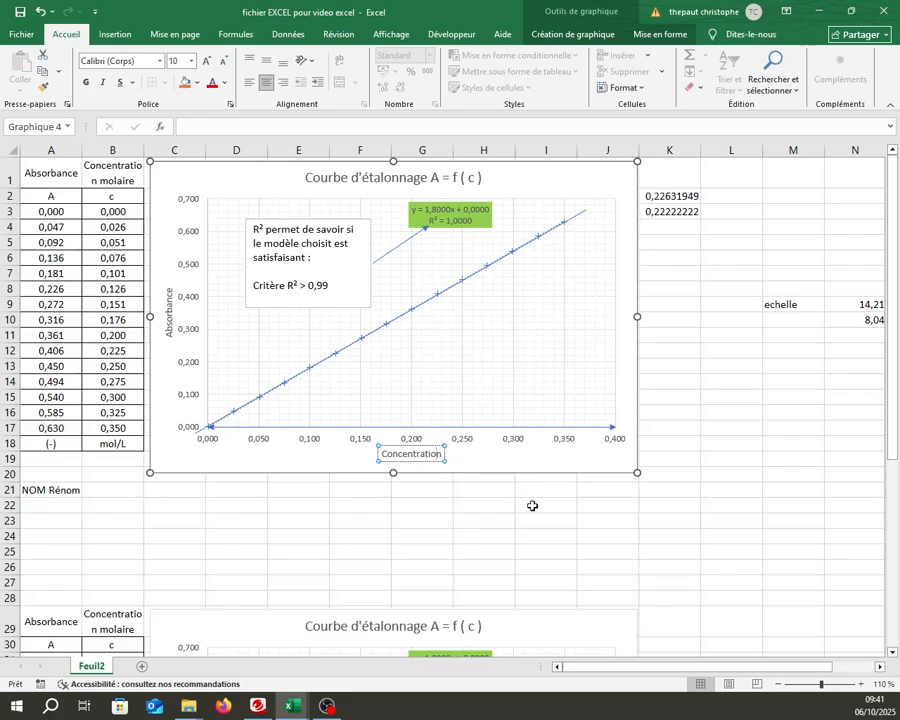
type("(mol/")
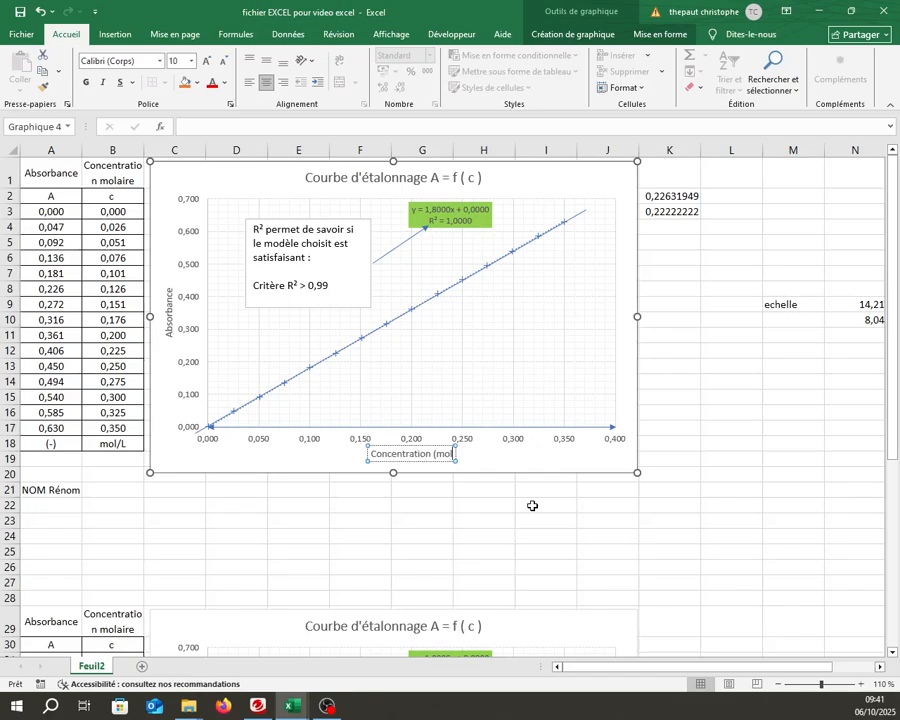
type("L)")
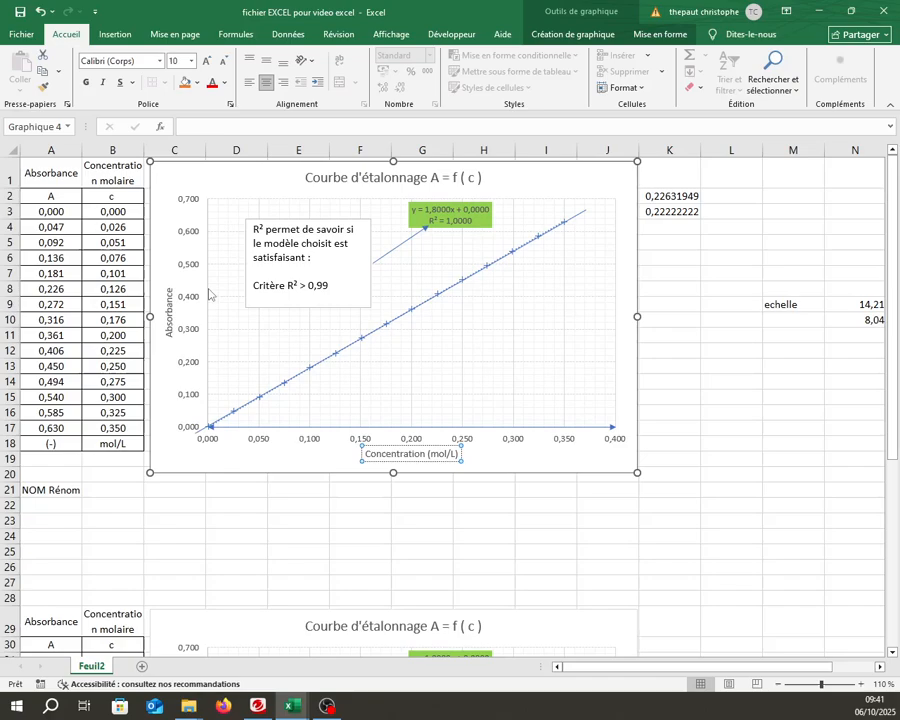
- Try a maximum of 1,0 on the upper chart's vertical absorbance axis and undo that scale change
left_click(189, 268)
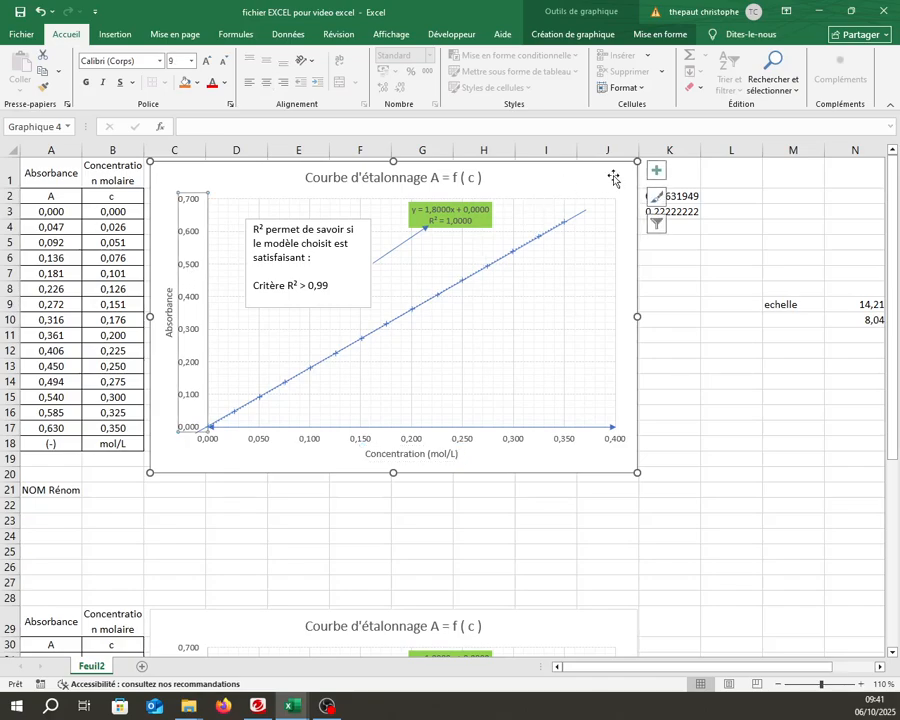
left_click(656, 172)
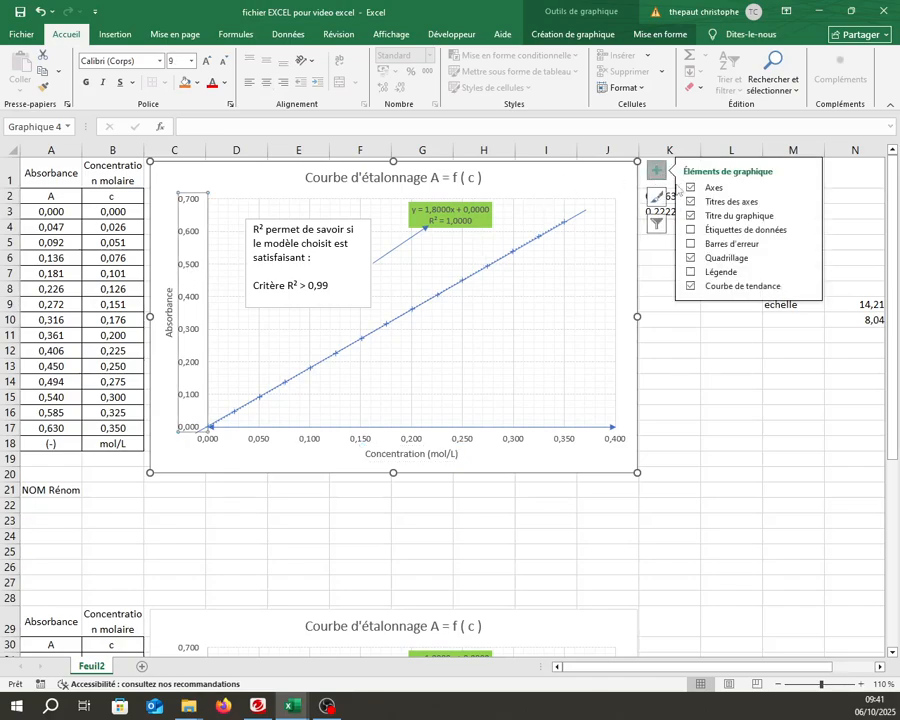
double_click(193, 264)
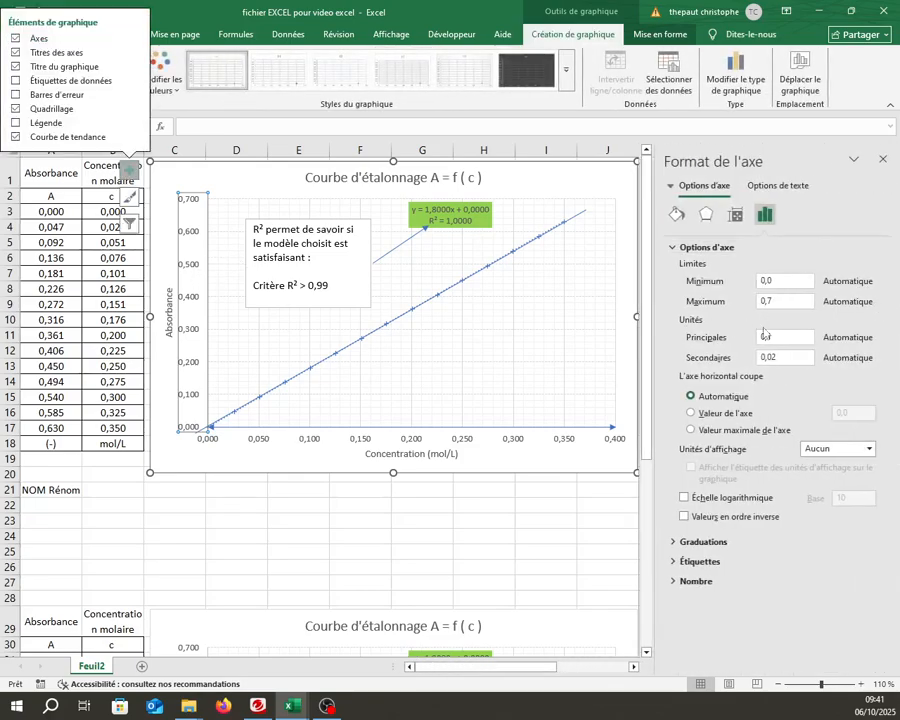
left_click(785, 300)
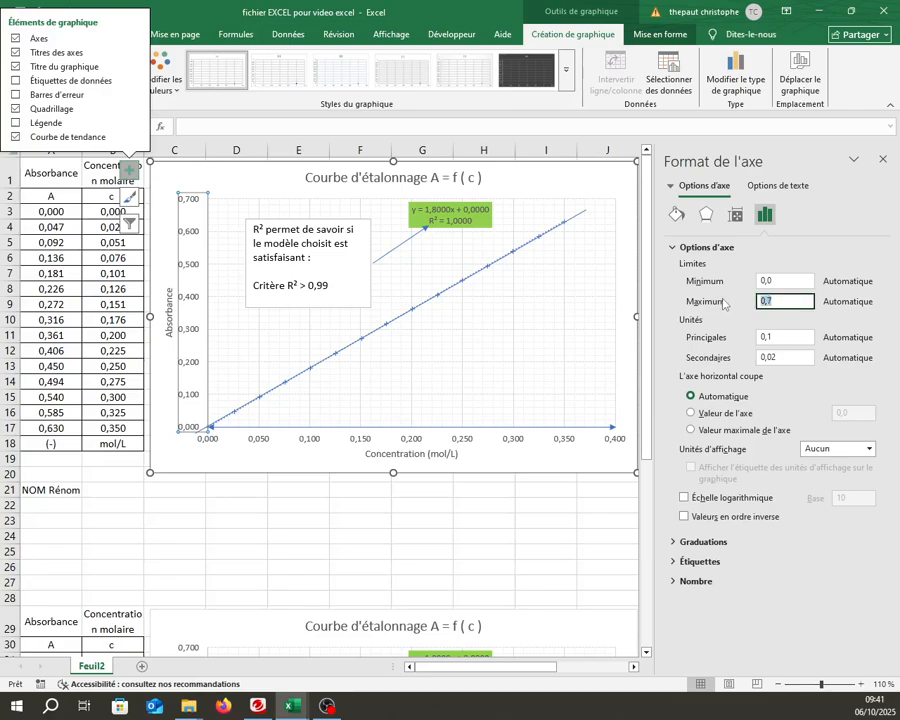
type("1,0")
left_click(785, 337)
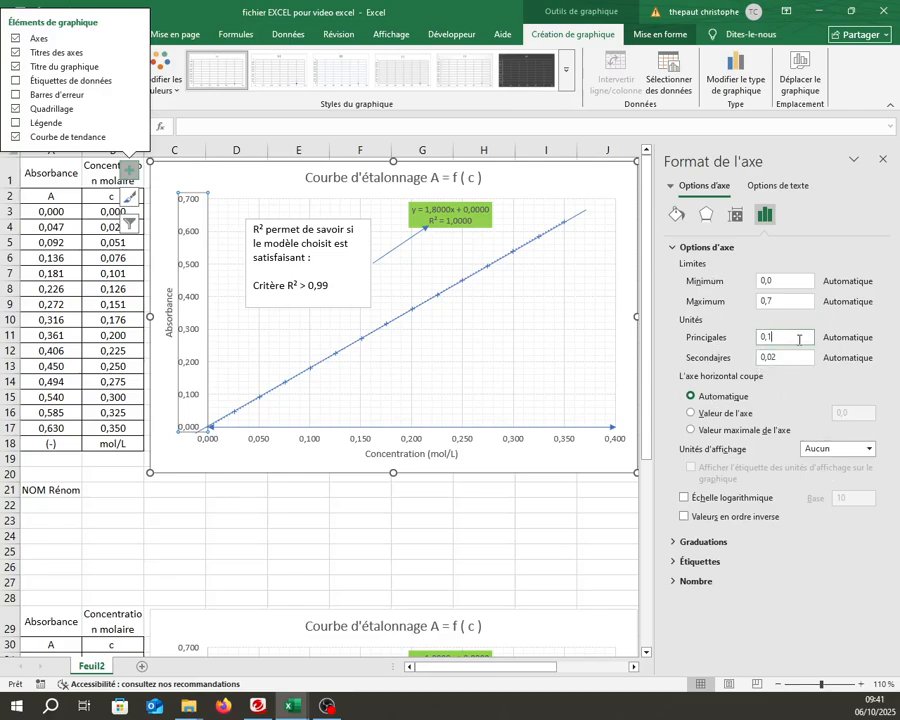
left_click_drag(800, 300, 662, 312)
type("1")
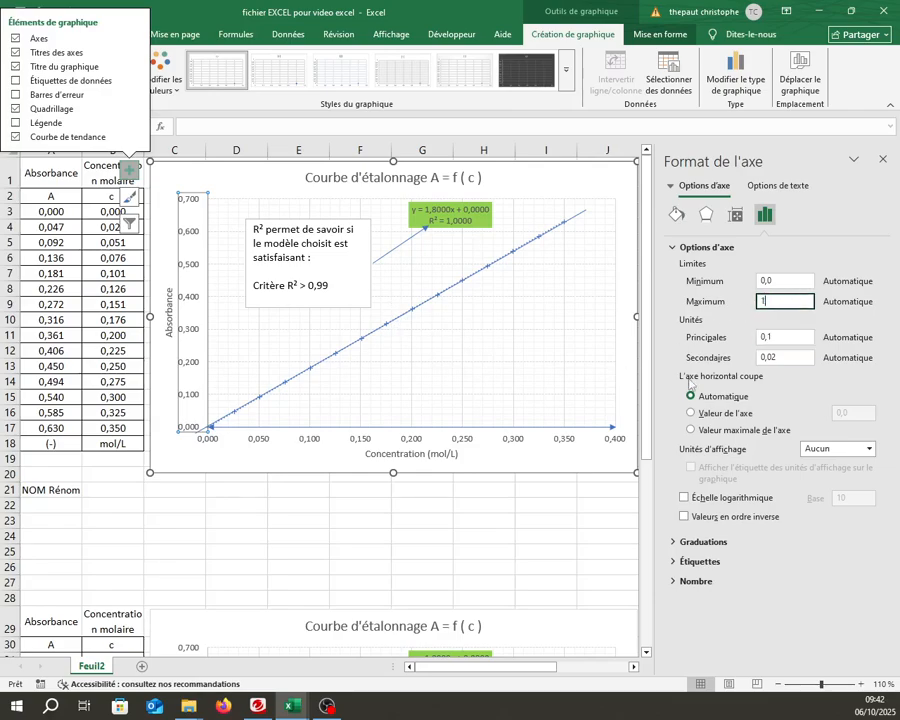
key("Return")
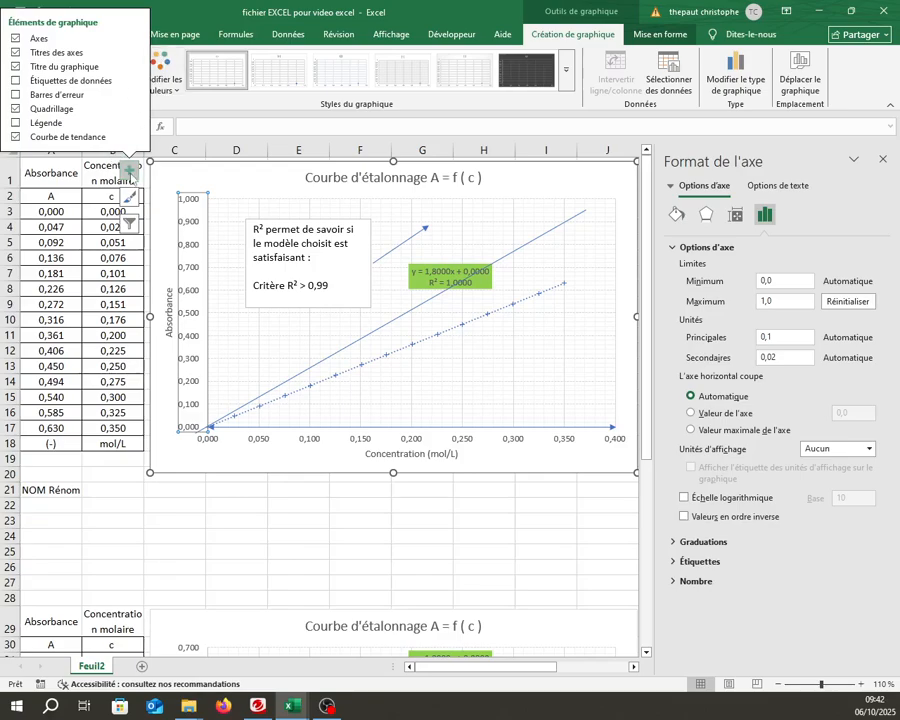
left_click(130, 173)
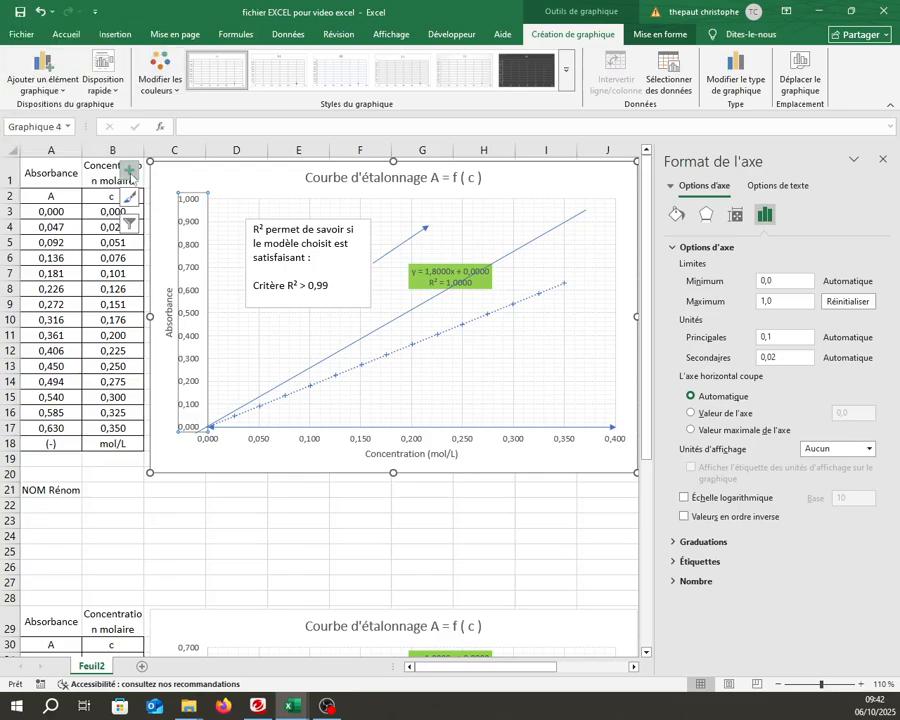
left_click(40, 11)
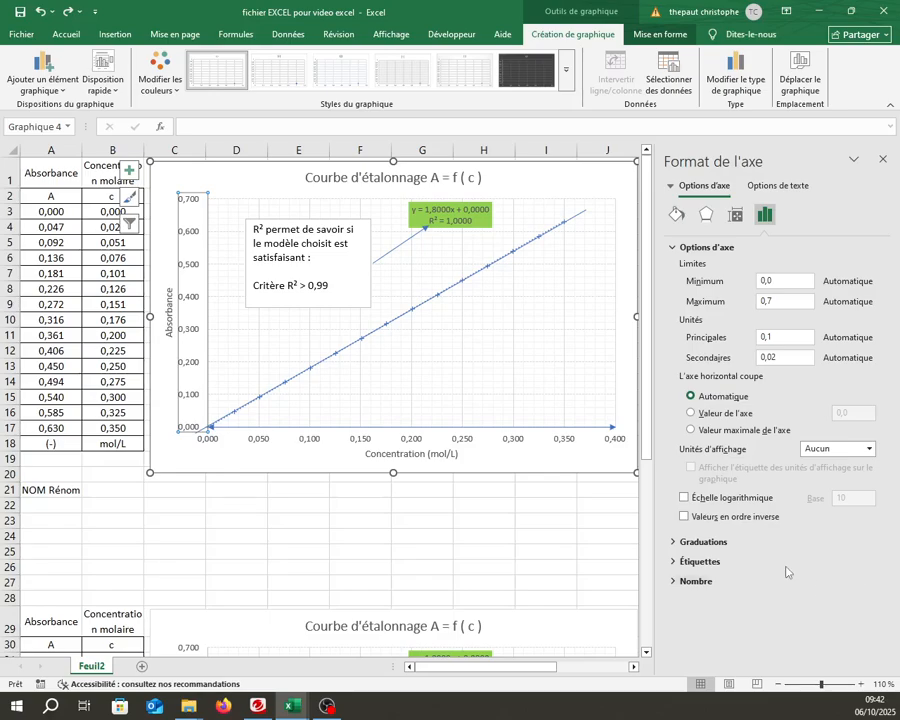